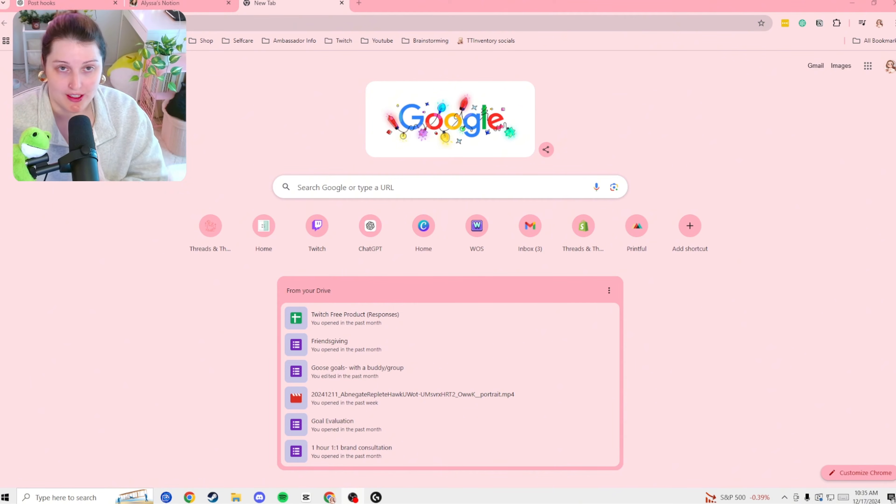
- Switch to the Notion home page and look over its yearly goals, collabs, daily wins calendar, meeting notes and content planning sections
left_click(161, 3)
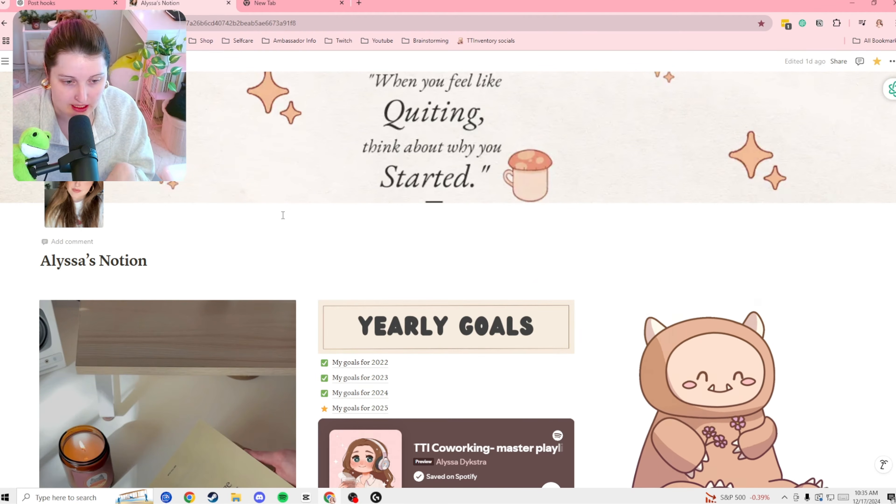
scroll(353, 208, "down", 3)
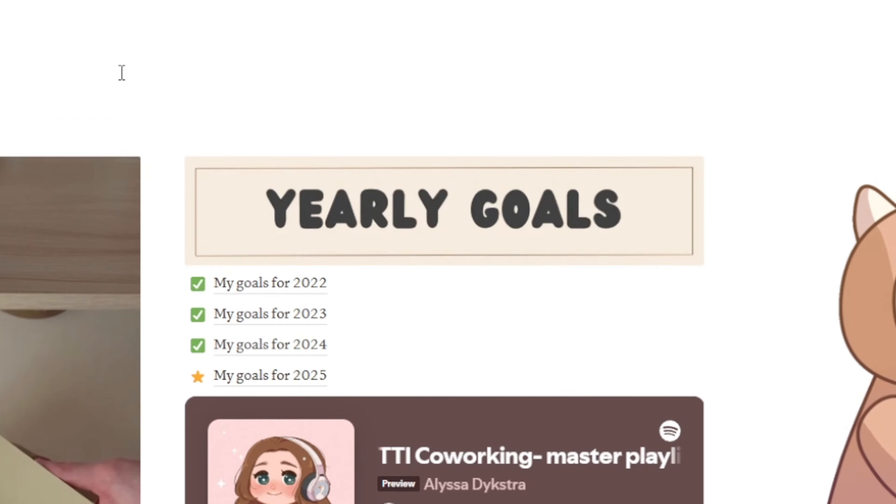
scroll(287, 163, "down", 1)
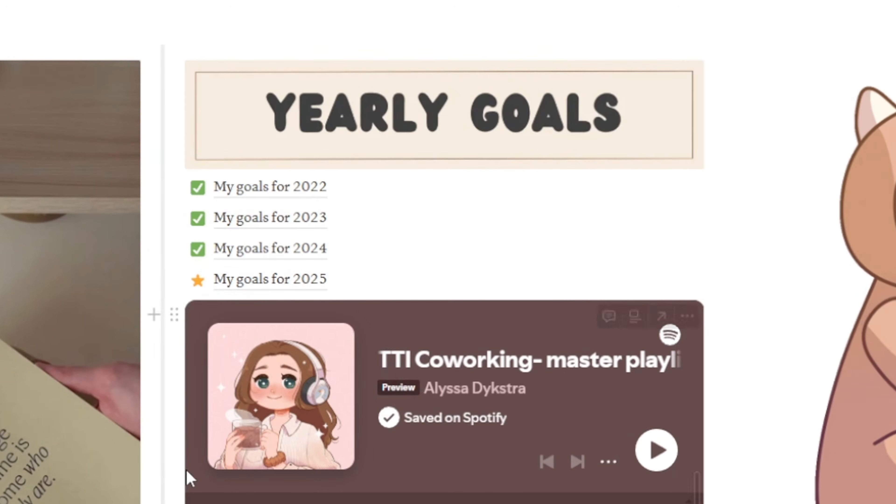
scroll(449, 236, "down", 3)
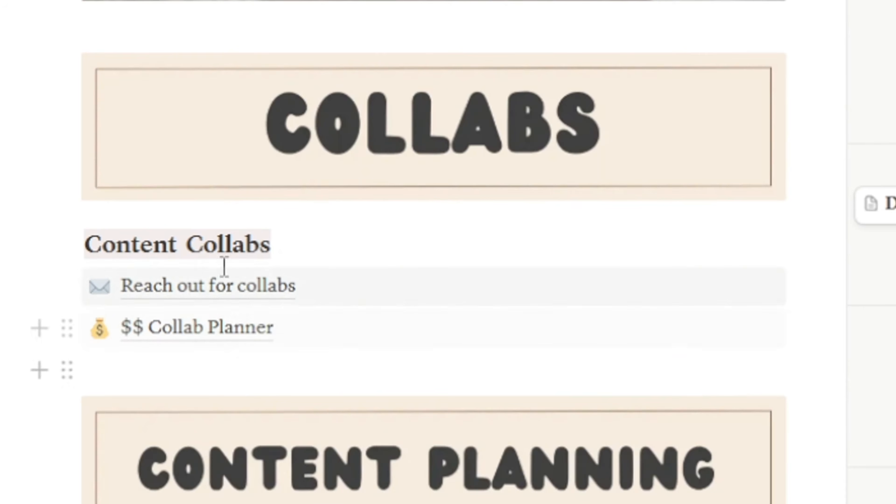
mouse_move(226, 345)
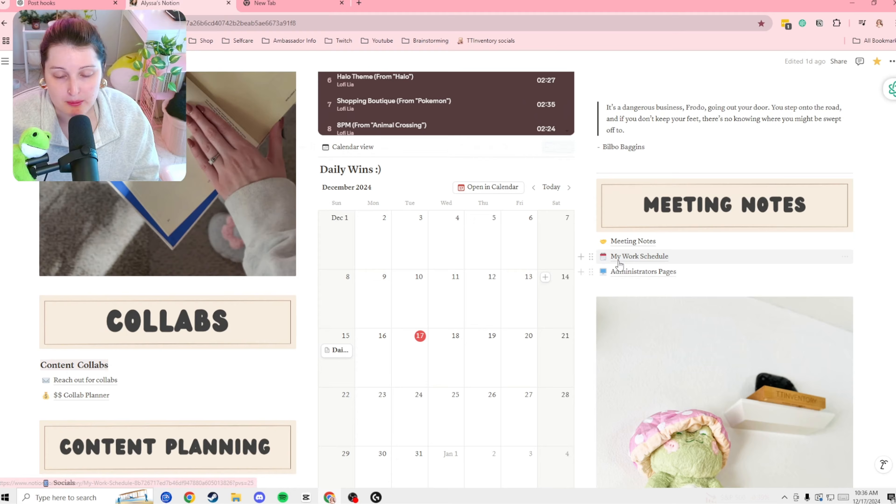
mouse_move(657, 243)
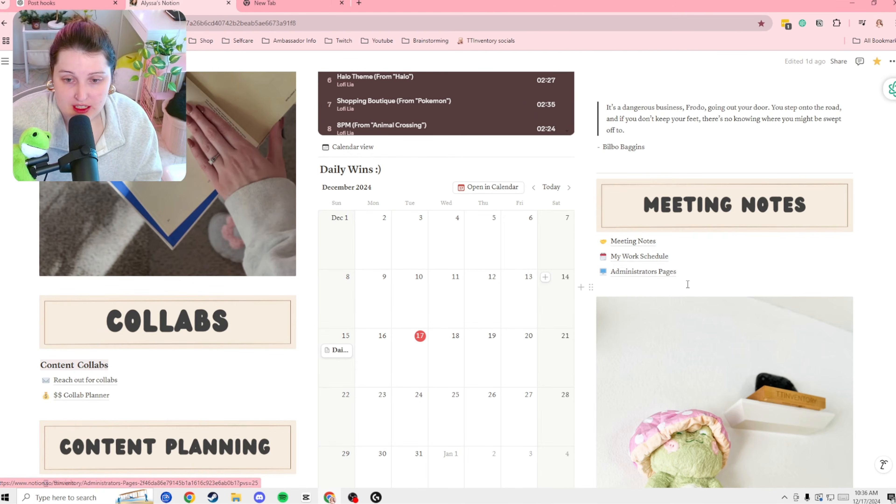
scroll(681, 287, "down", 6)
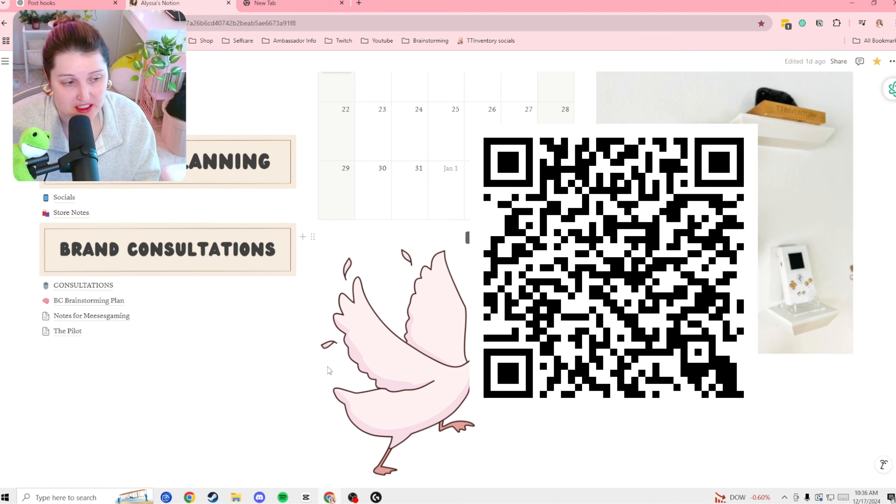
scroll(109, 364, "up", 1)
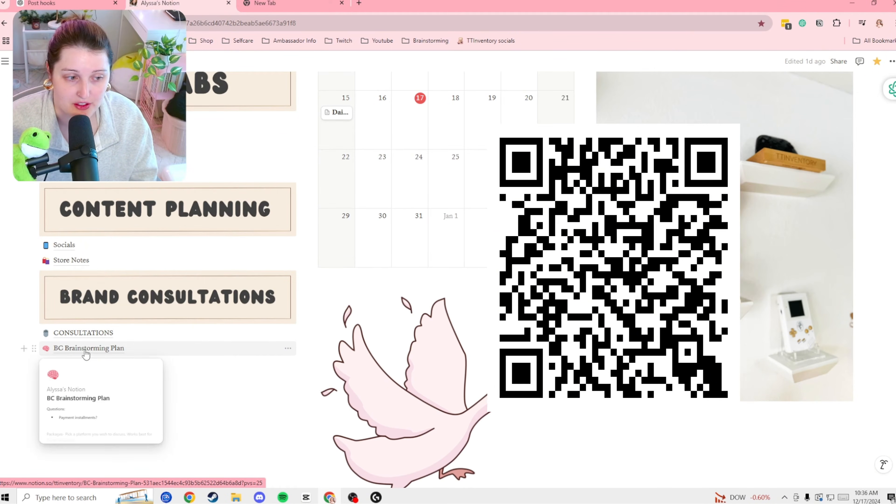
- Open the BC Brainstorming Plan page, look through its package descriptions and return to the home page
left_click(88, 348)
scroll(431, 331, "down", 15)
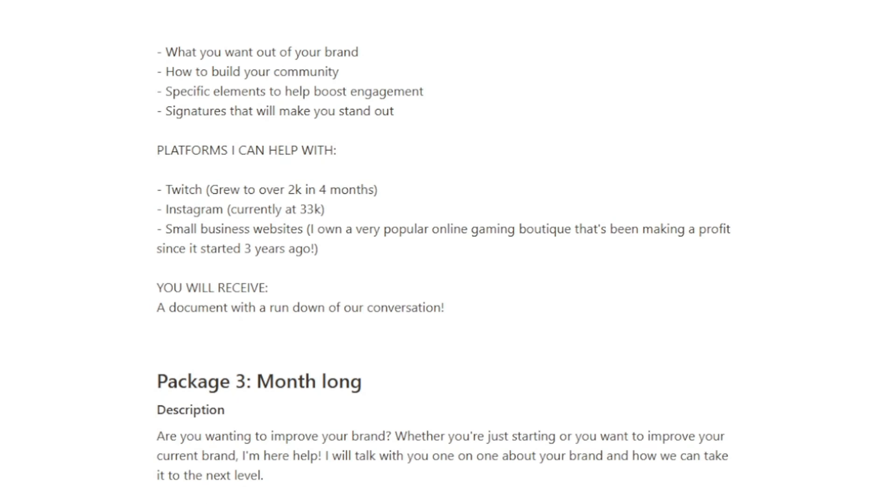
key("alt+Left")
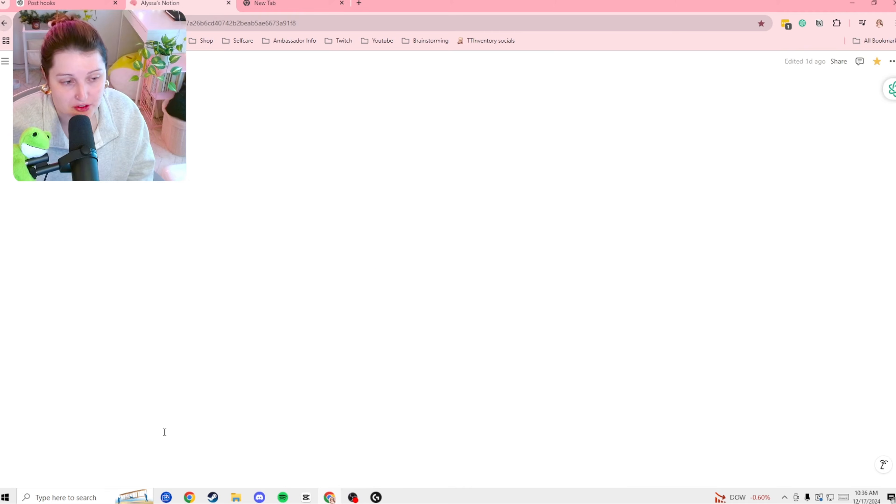
- Open the Store Notes page, look through its subpages and product ideas, and return to the home page
left_click(72, 262)
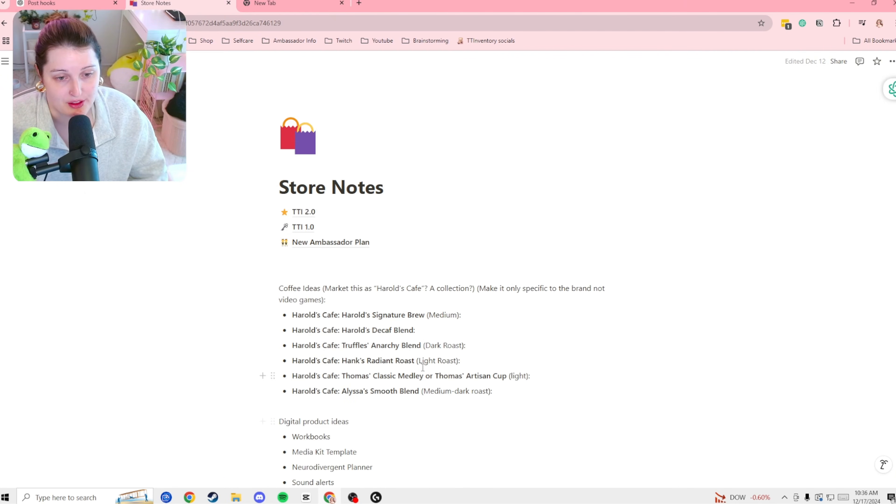
scroll(420, 364, "down", 8)
scroll(406, 353, "up", 8)
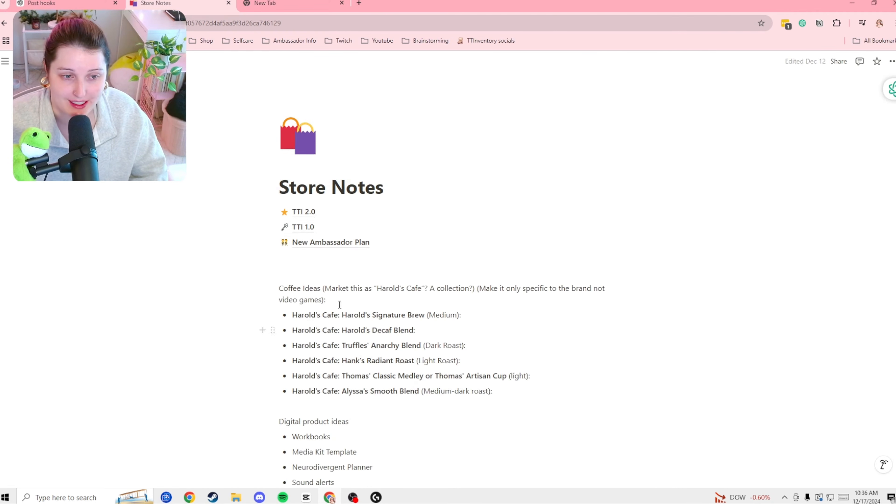
mouse_move(293, 213)
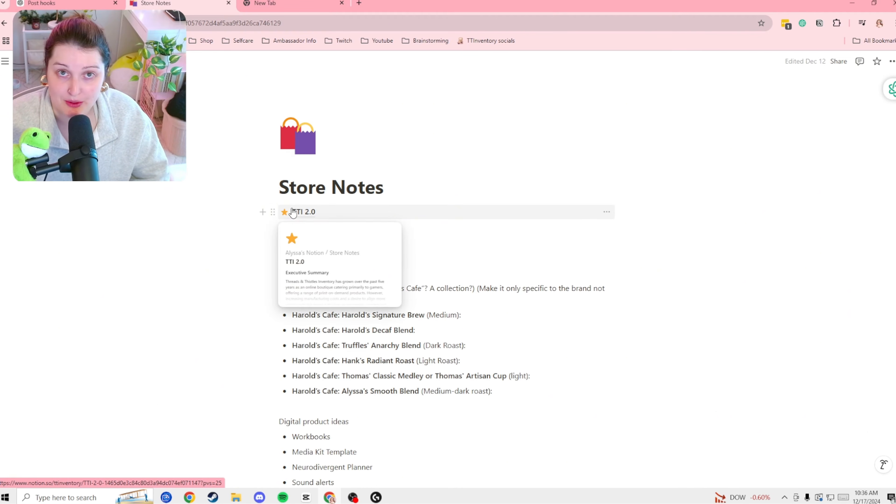
left_click(4, 23)
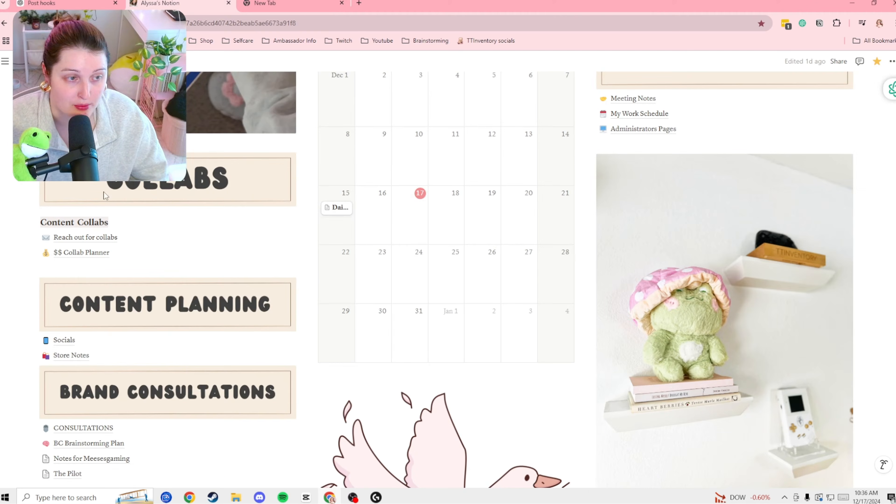
- Open the Socials page from the Content Planning section and preview its Post Schedule subpage
left_click(63, 341)
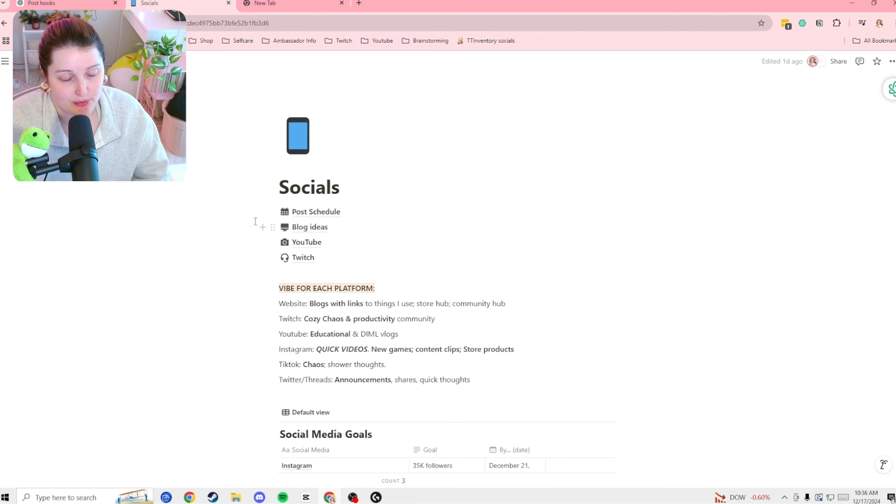
mouse_move(374, 217)
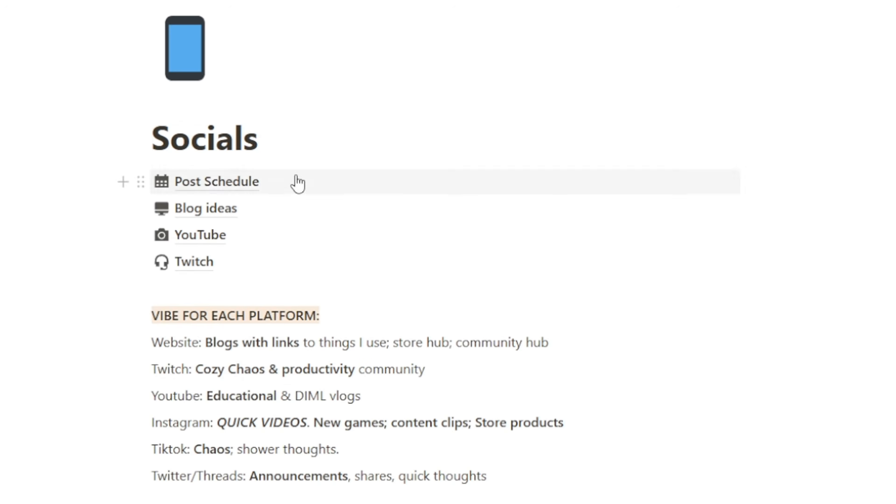
mouse_move(275, 185)
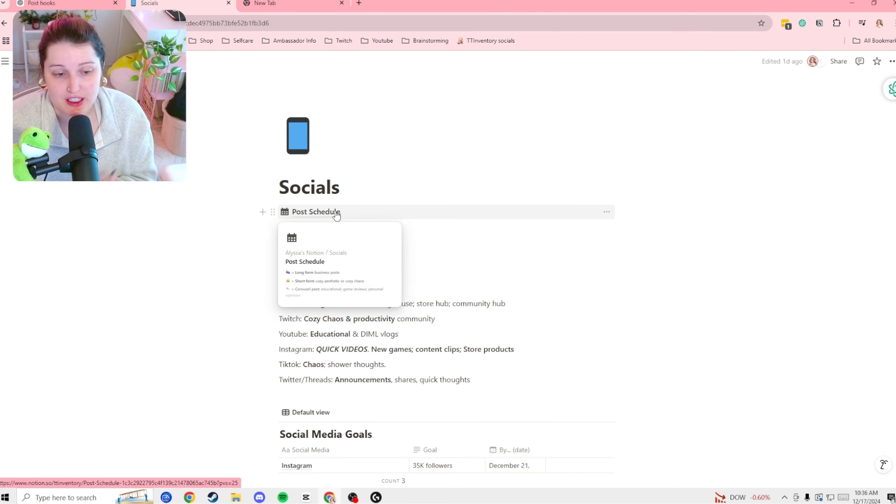
- Examine the platform vibes and the Social Media Goals table on the Socials page, and open the Post Schedule subpage
scroll(337, 214, "down", 3)
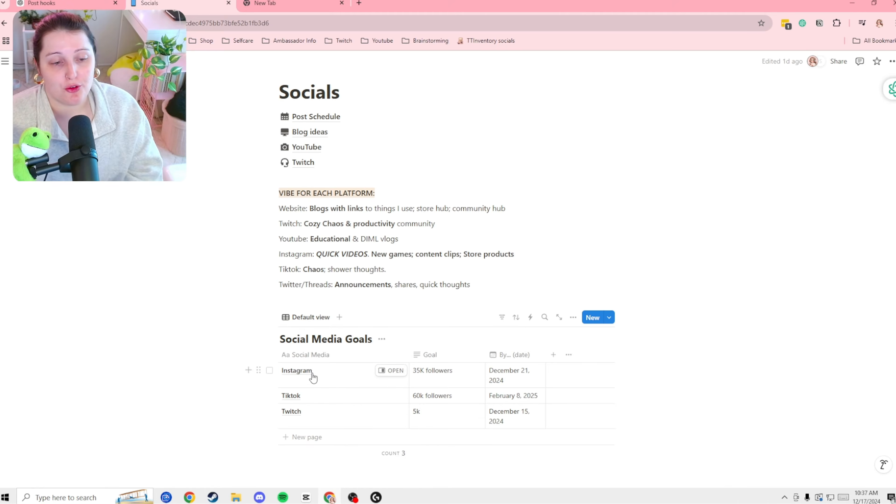
left_click(447, 402)
key("Escape")
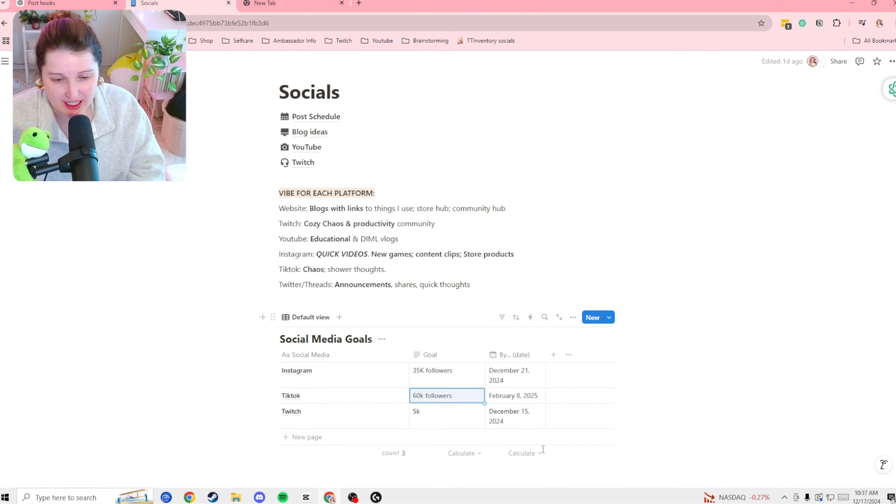
left_click(448, 472)
scroll(441, 424, "down", 2)
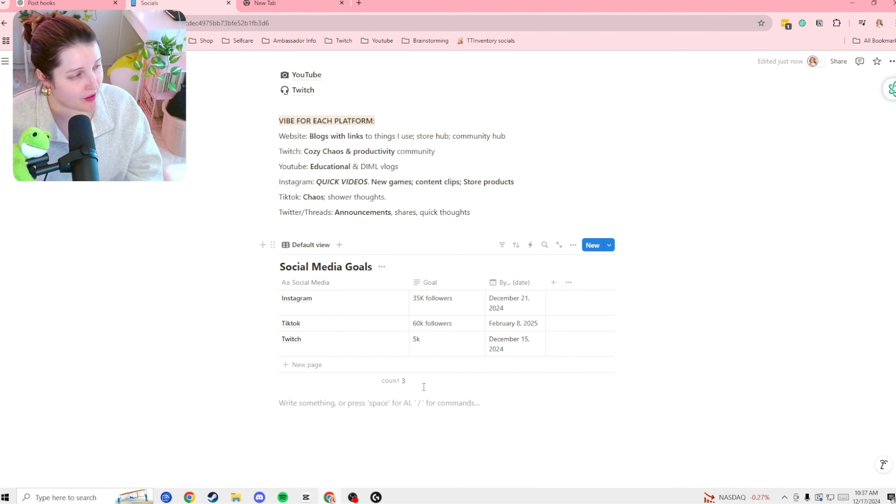
scroll(424, 387, "up", 5)
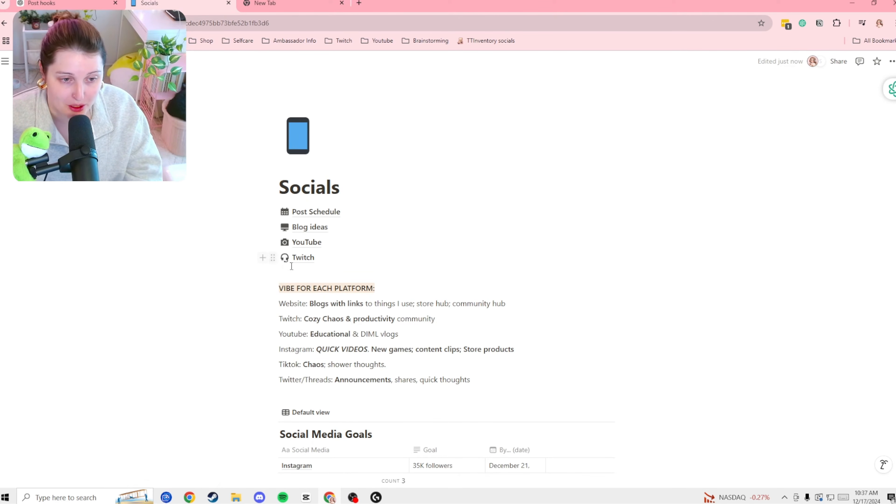
left_click(310, 212)
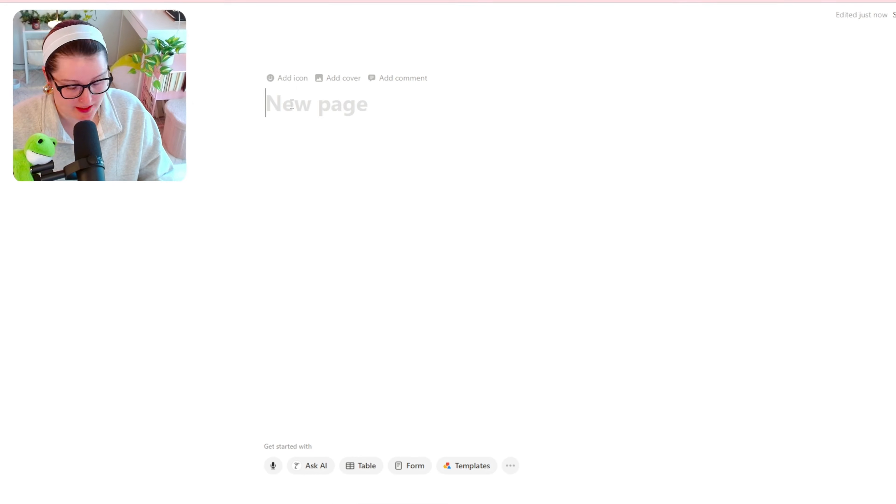
- Title the new page "Organizing my life" and set its cover to the pale peach solid colour from the gallery
type("Organizing m")
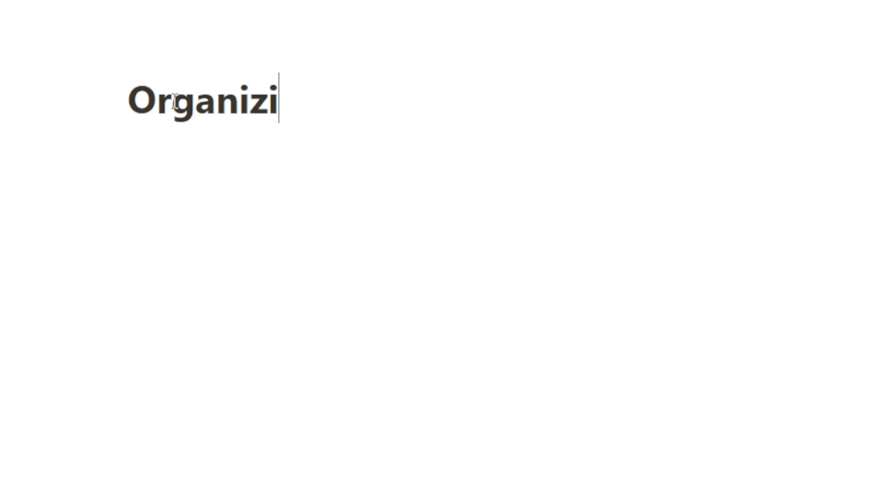
type("y life")
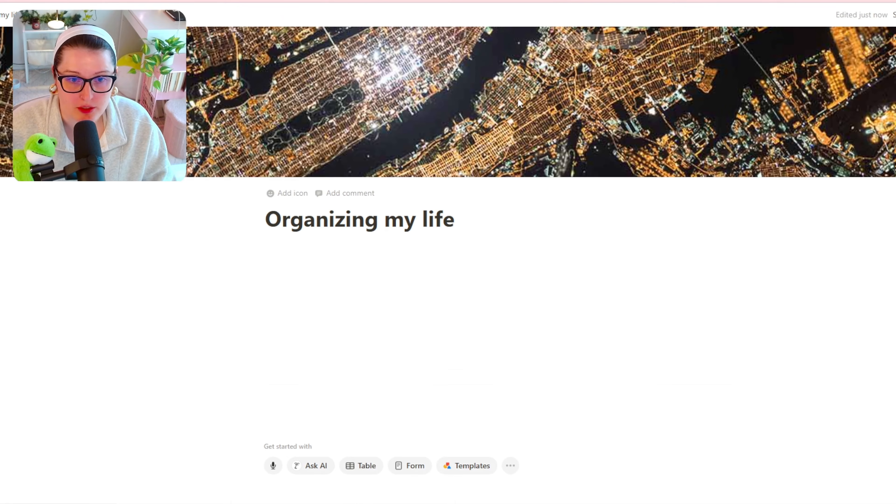
left_click(583, 43)
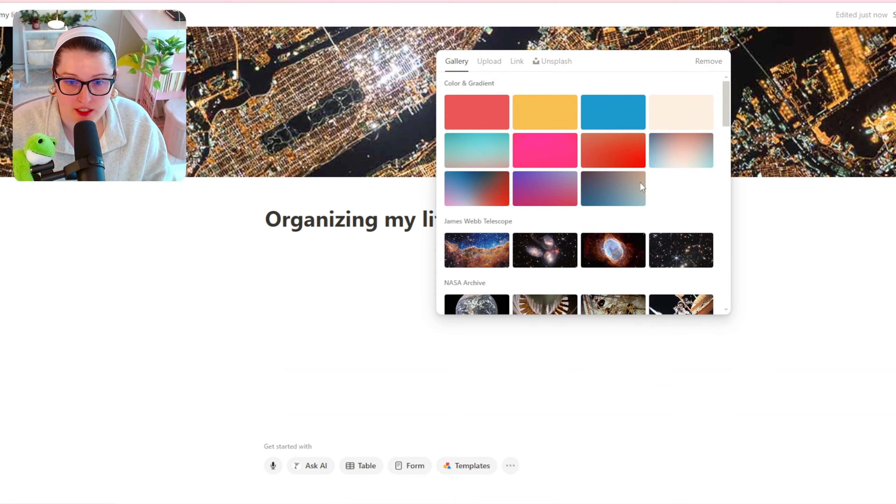
left_click(489, 61)
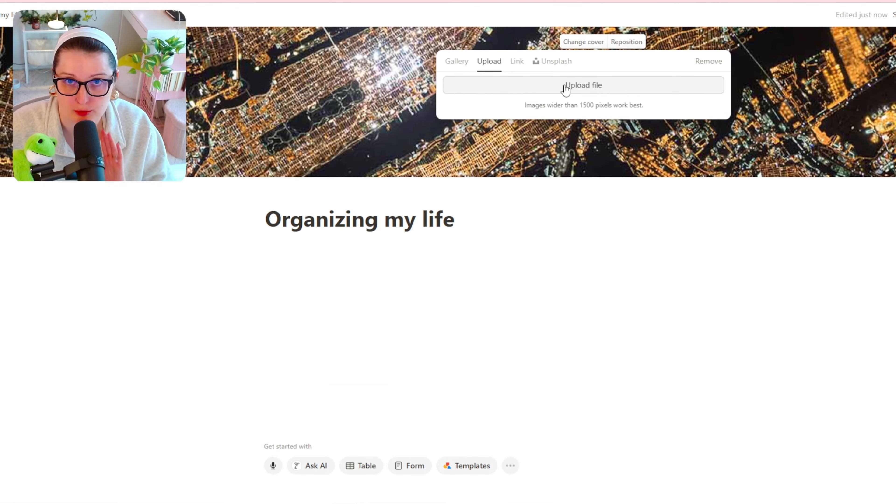
left_click(456, 62)
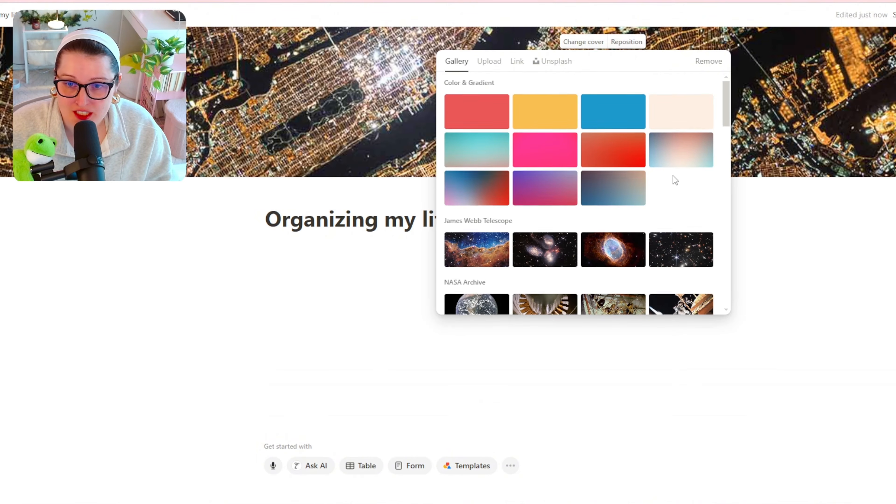
left_click(684, 111)
scroll(653, 176, "down", 2)
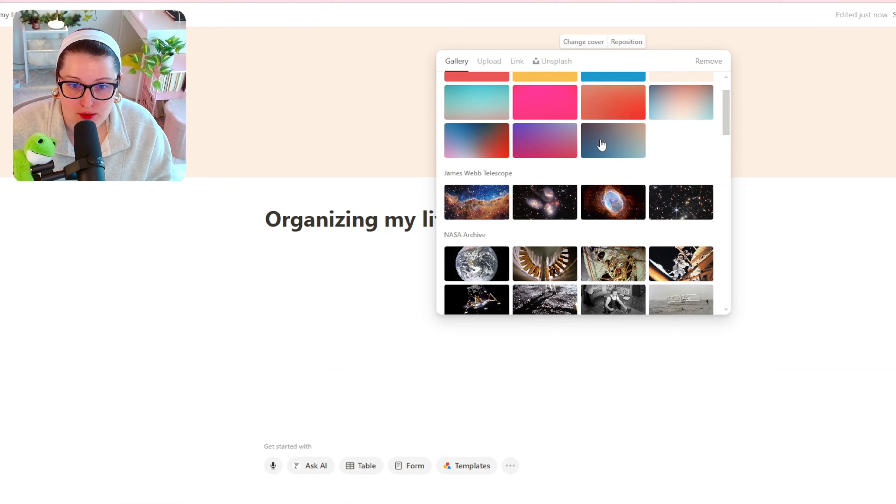
scroll(664, 198, "down", 15)
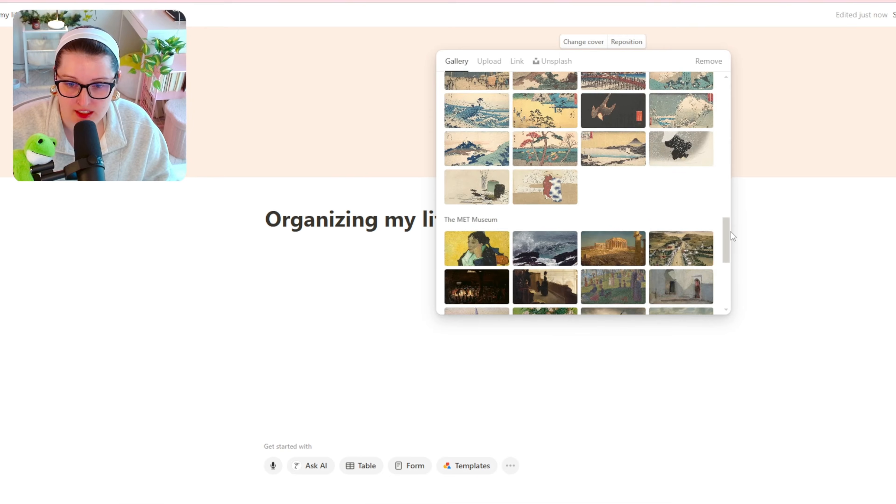
left_click_drag(730, 258, 728, 294)
- Add a page icon using an uploaded image of the illustrated girl with headphones
left_click(302, 200)
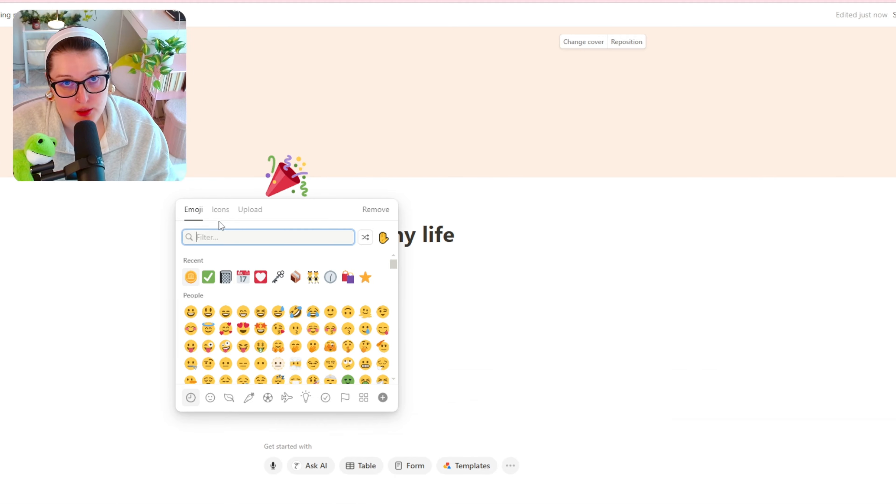
left_click(220, 212)
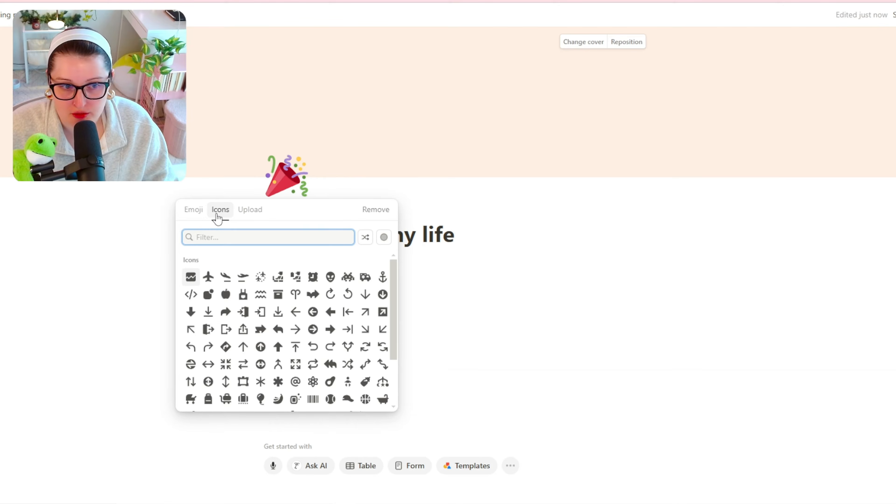
left_click(250, 210)
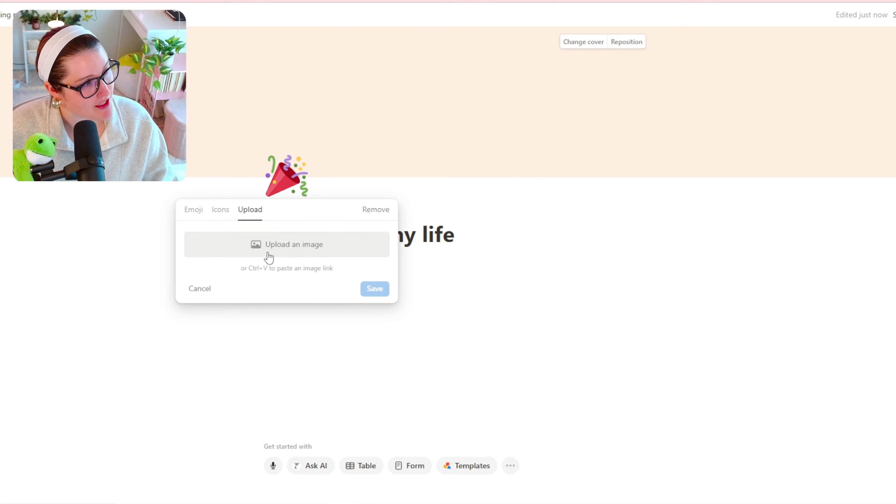
left_click(290, 244)
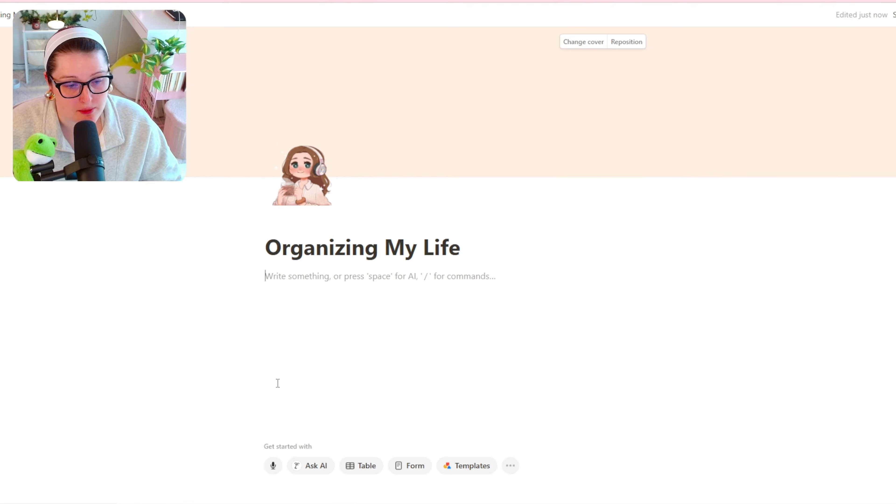
- Open the template gallery for the new page and browse the featured templates
left_click(464, 472)
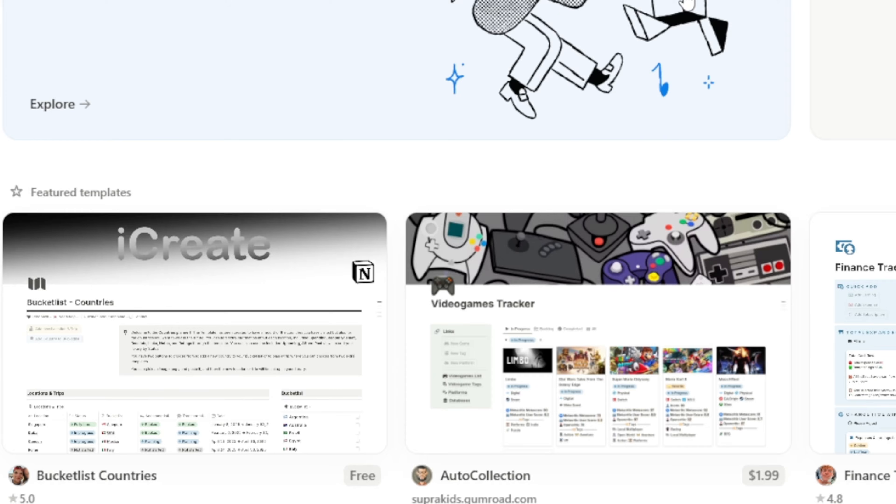
scroll(481, 212, "down", 5)
scroll(481, 212, "up", 5)
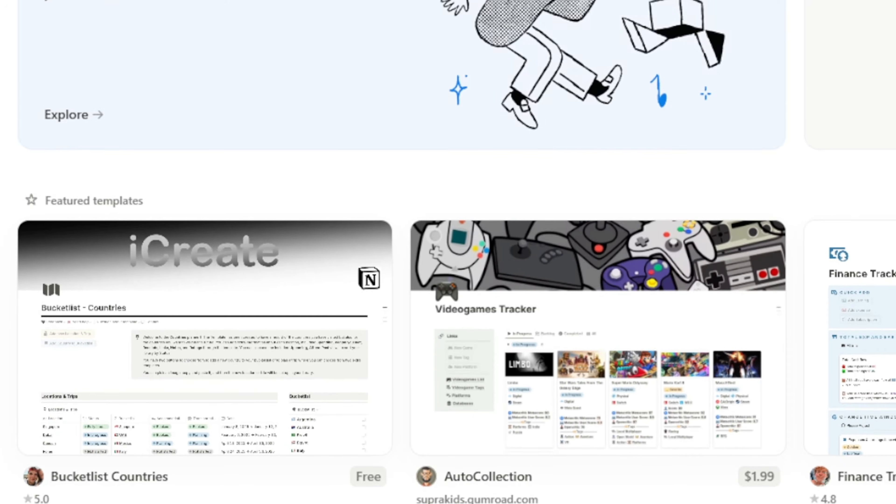
- Look further through the featured templates in the template gallery
scroll(448, 247, "down", 5)
scroll(449, 247, "up", 5)
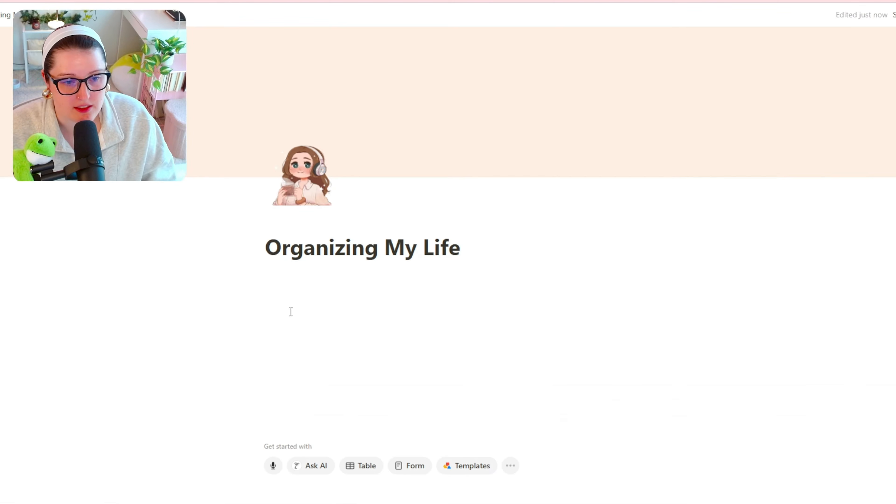
- Insert a calendar view with a new blank database in the body of the "Organizing My Life" page
left_click(303, 307)
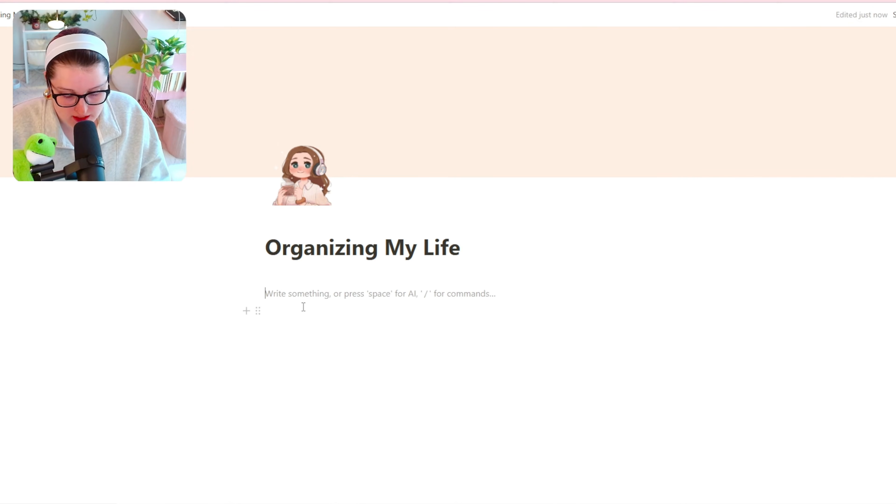
type("/")
key("BackSpace")
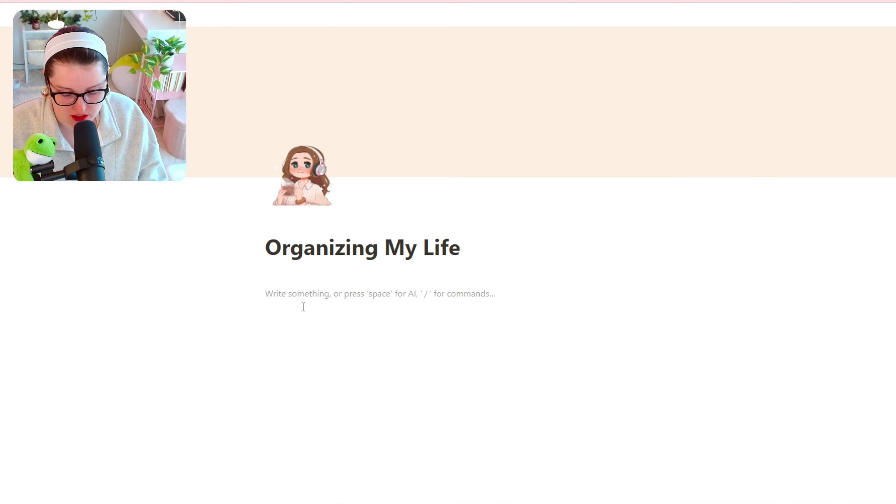
type("/ca")
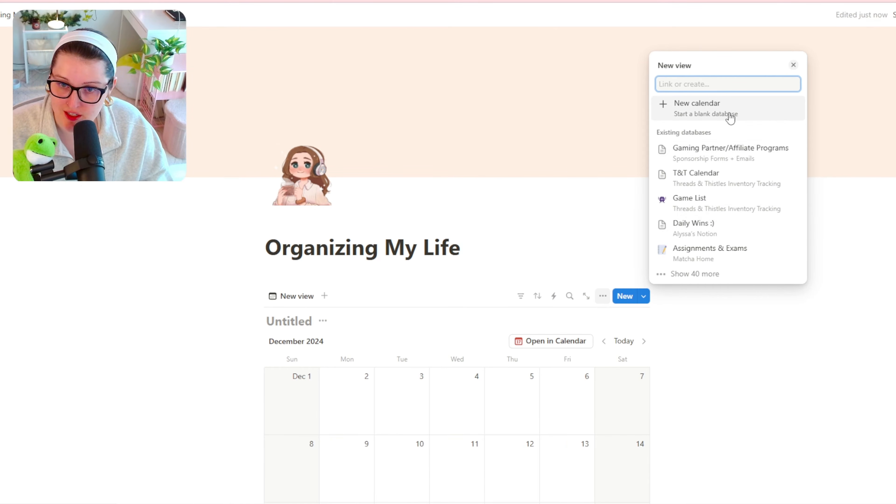
left_click(716, 115)
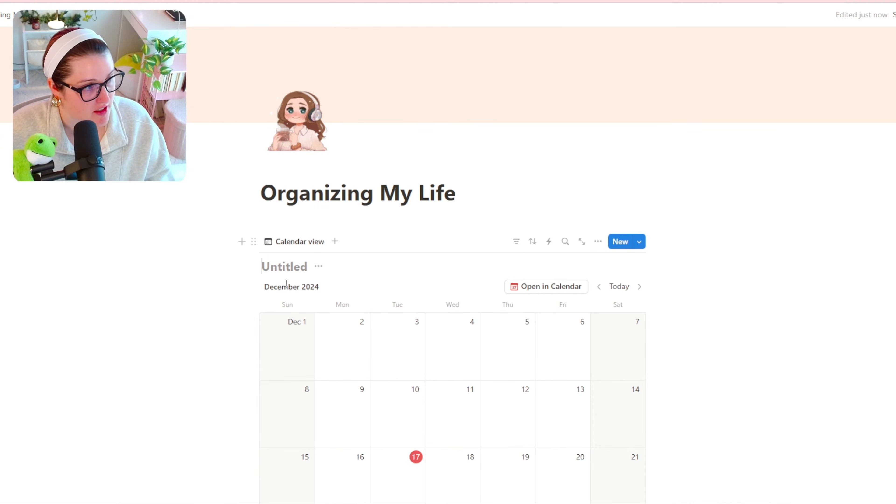
- Title the new calendar database "My Daily Wins"
left_click(286, 263)
type("My D")
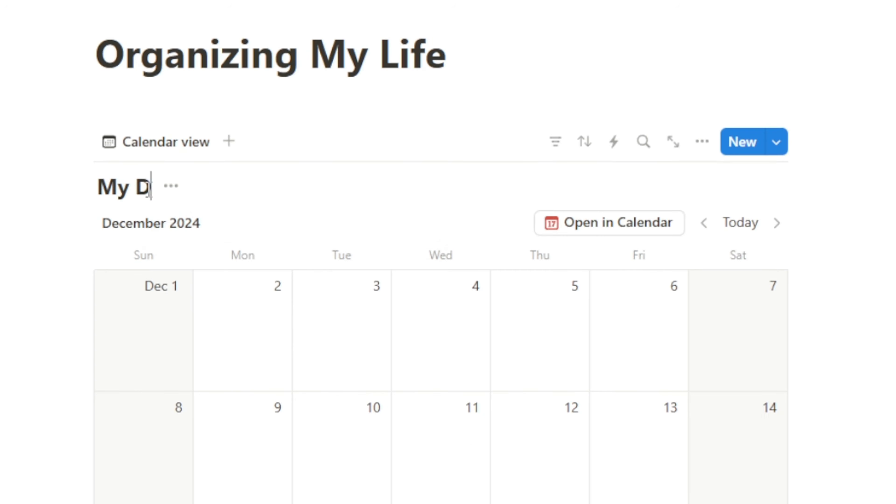
type("aily Win")
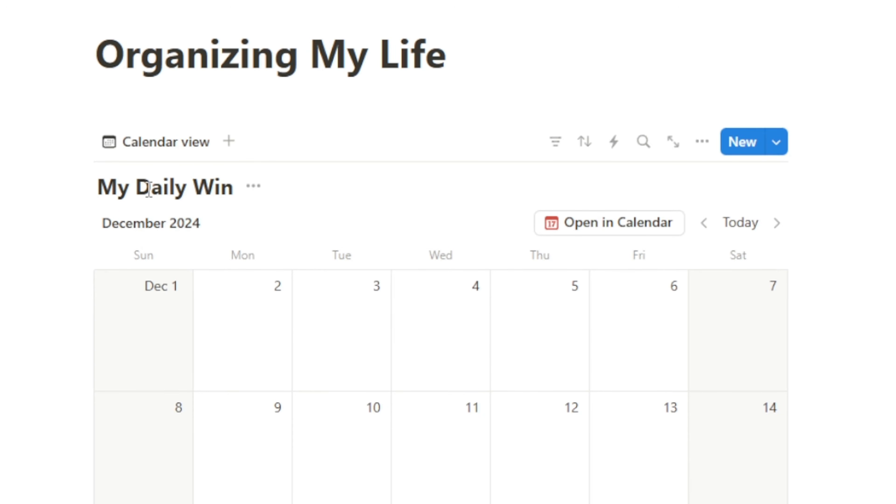
type("s")
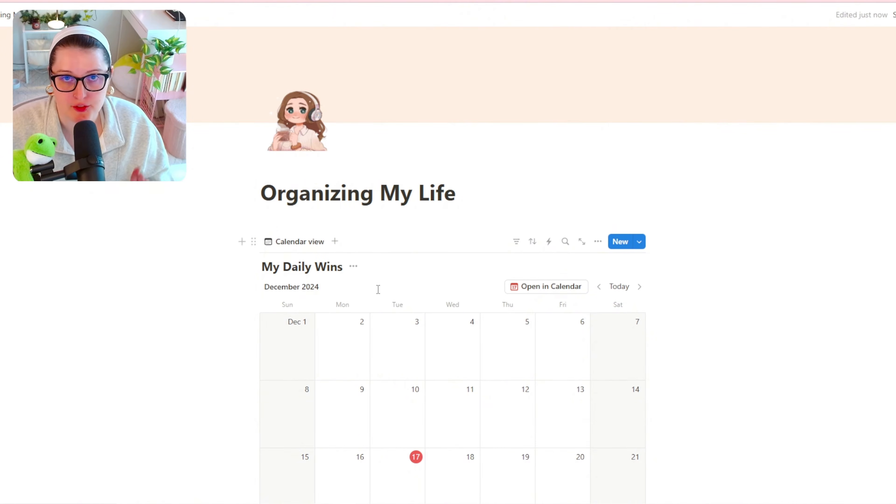
- Add an item titled "Today's daily wins" to the December 17 cell of the calendar
scroll(377, 293, "down", 5)
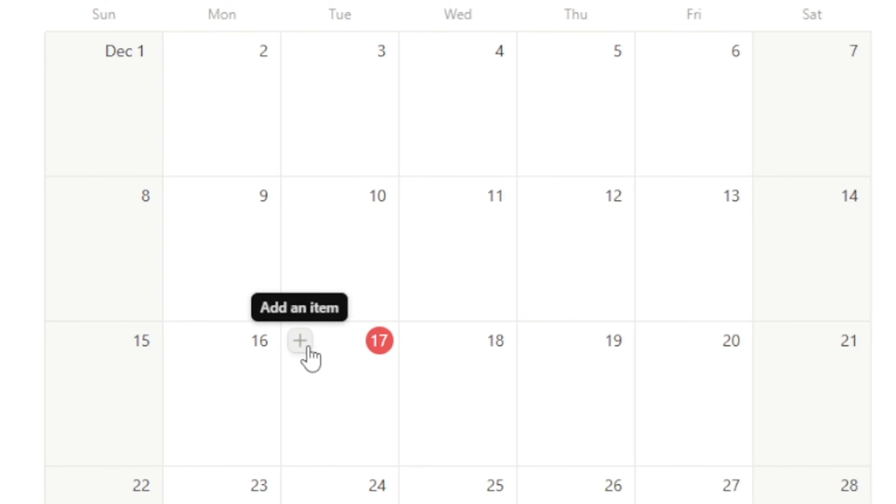
left_click(308, 348)
type("Today")
type("’s daily wins")
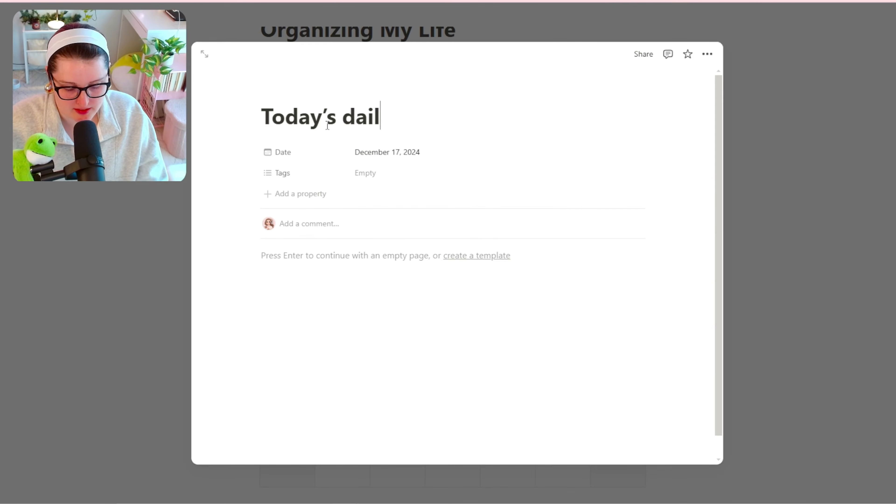
key("Return")
- List three bulleted wins: "Started recording my YT vlog", a really nice coffee date with a named person, and "I'm enjoying reading Fourth Wing"
type("- Started recording my YT vlog")
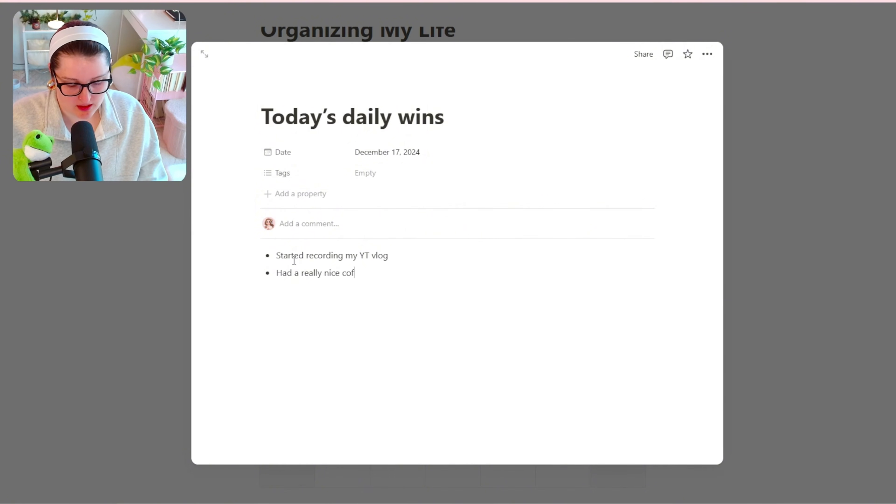
type("da")
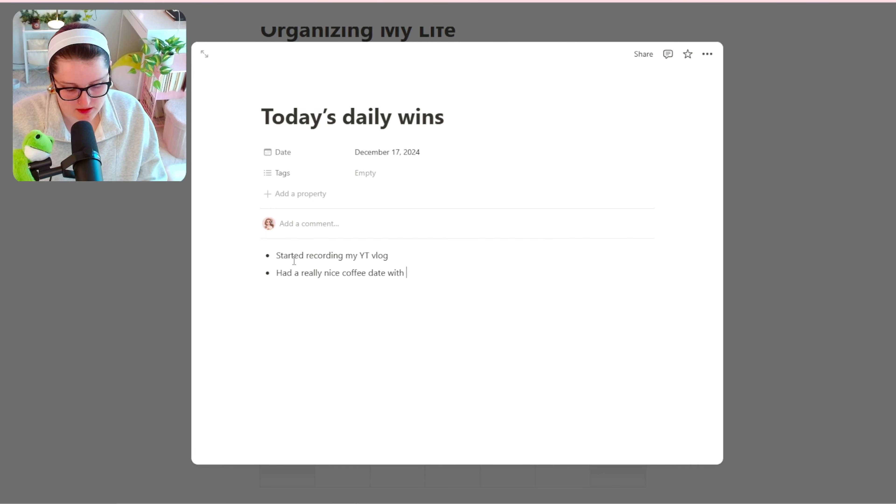
type("I'")
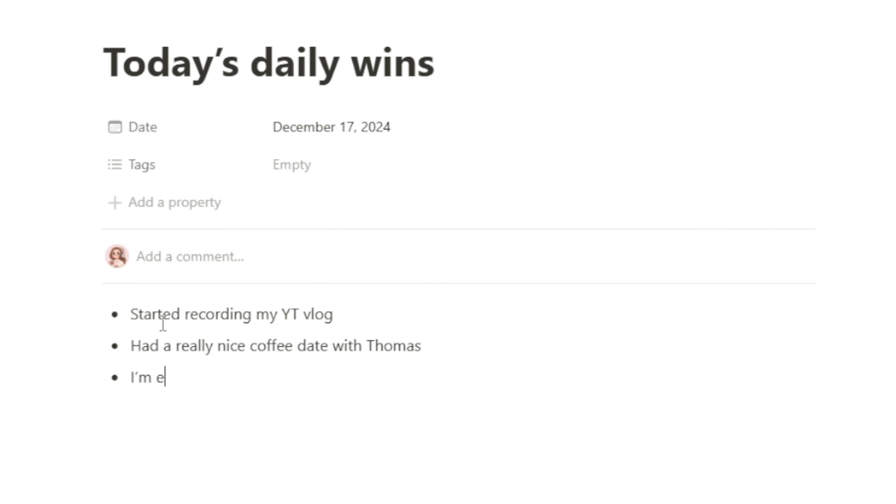
type("m enjoying reading ")
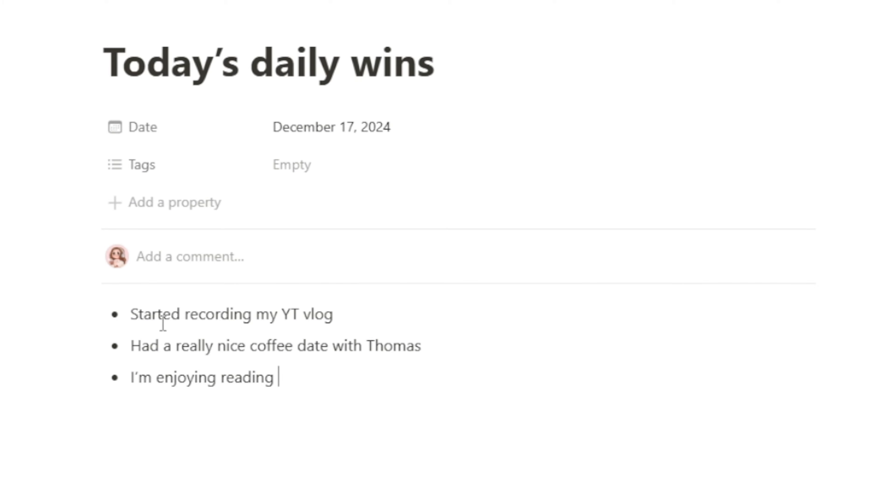
type("Fourth Wi")
type("ng")
key("Return")
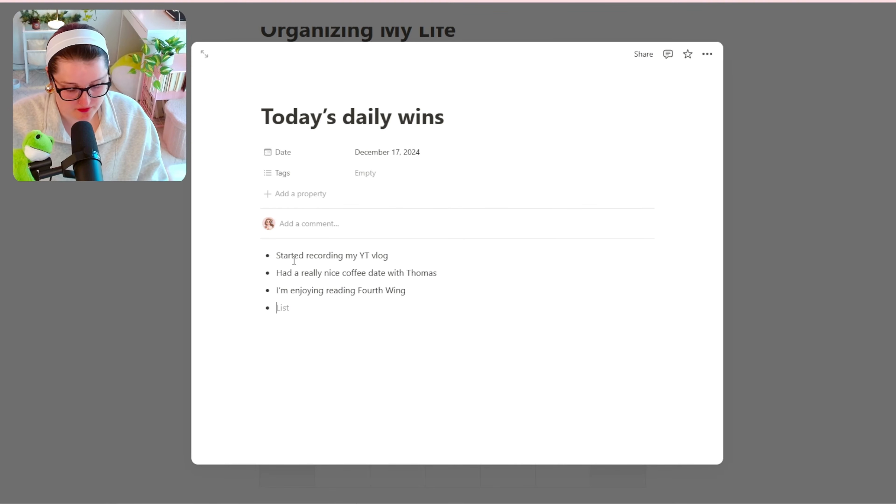
- Add bullets "Had a really supportive and uplifting comment from a community member" and "I had a really cool collab opportunity in my emails today", and close the entry
type("Had a really sup")
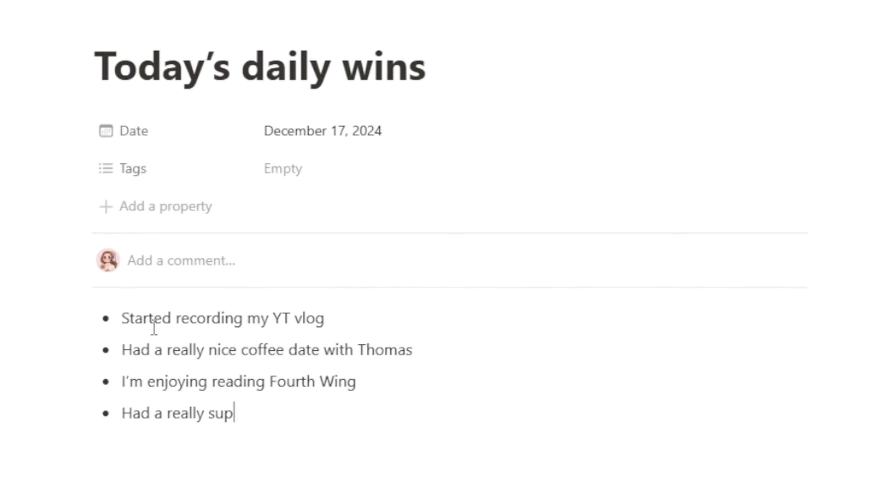
key("BackSpace")
key("BackSpace")
type("e and upl")
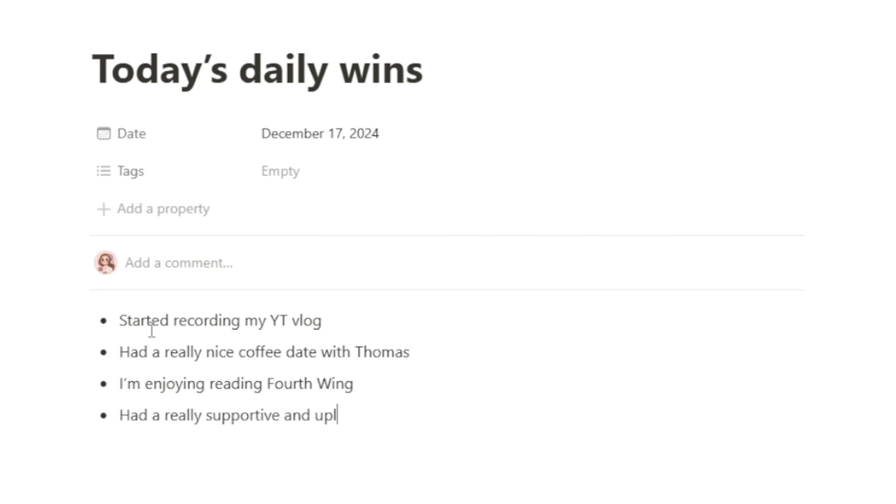
type("ifting comment from a commu")
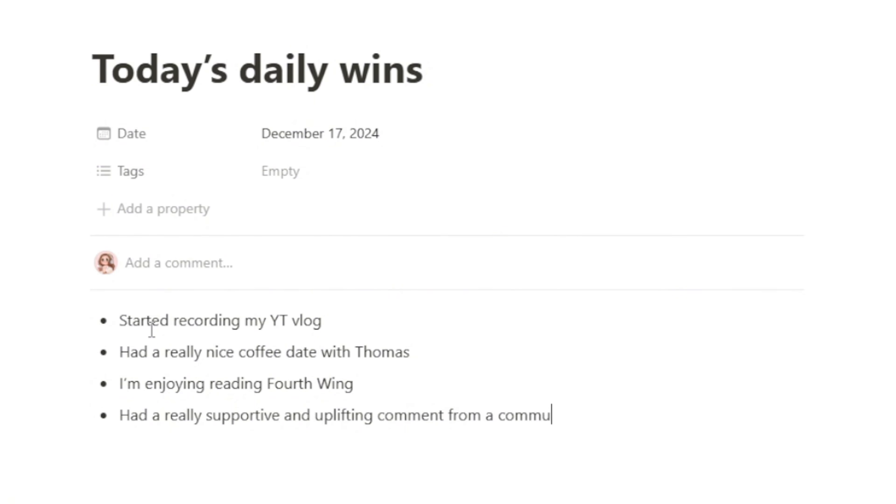
type("nity member")
key("Return")
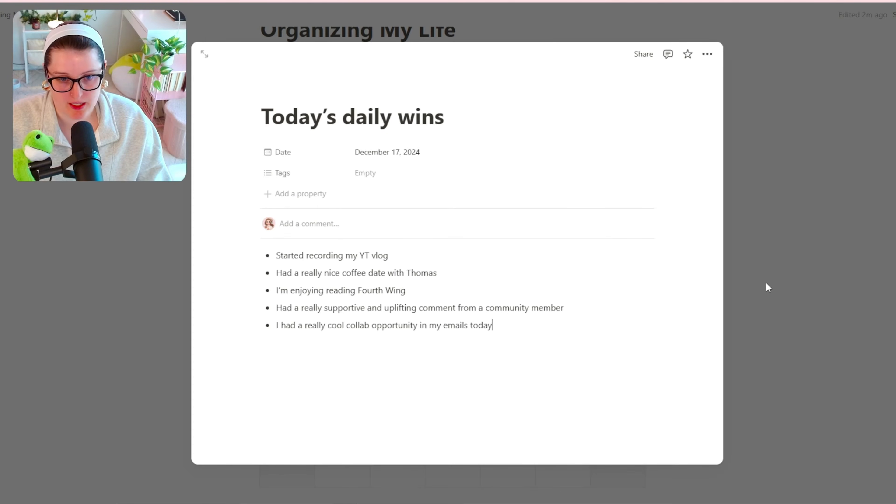
left_click(772, 284)
- Insert an image block below the calendar using the HankHead image file
scroll(363, 240, "up", 5)
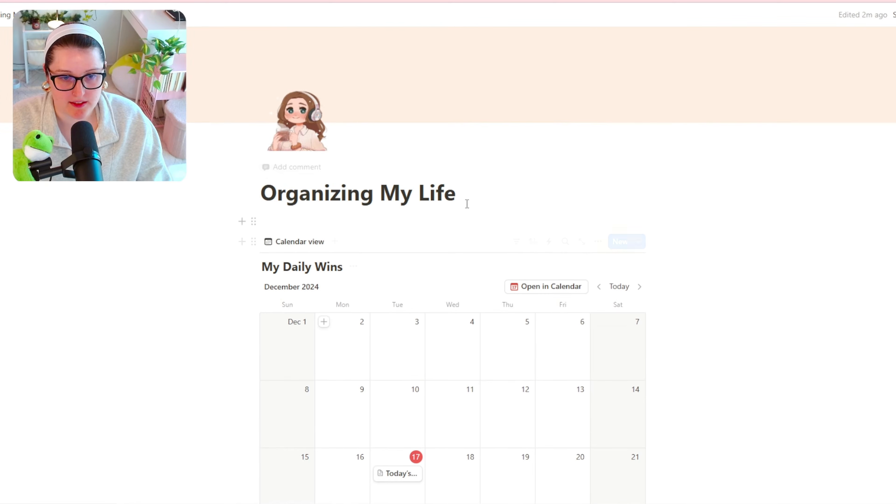
scroll(333, 299, "down", 7)
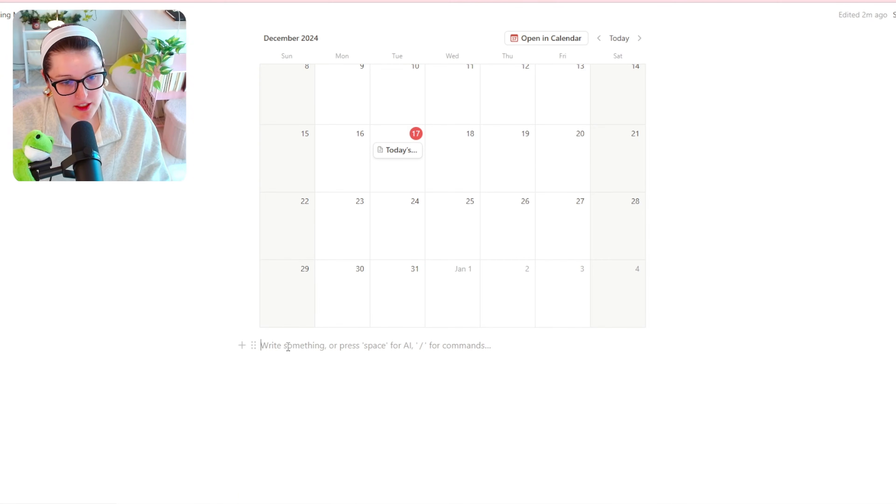
left_click(302, 355)
type("/")
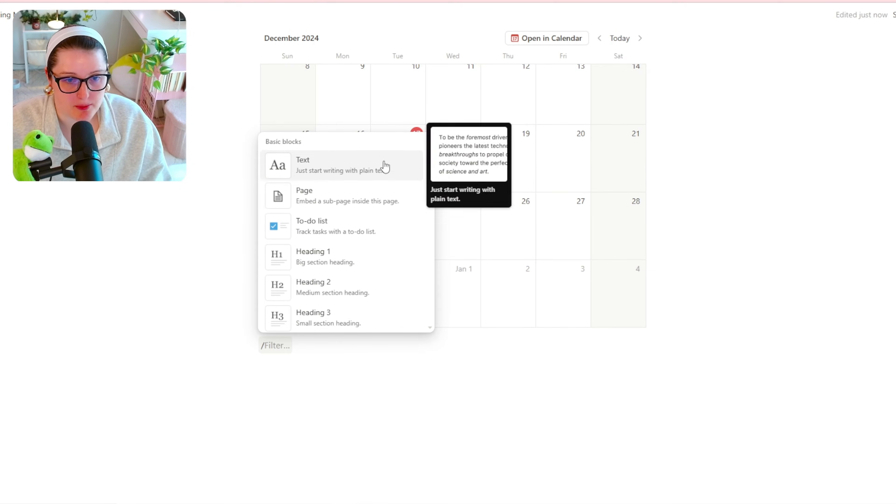
left_click_drag(431, 153, 421, 249)
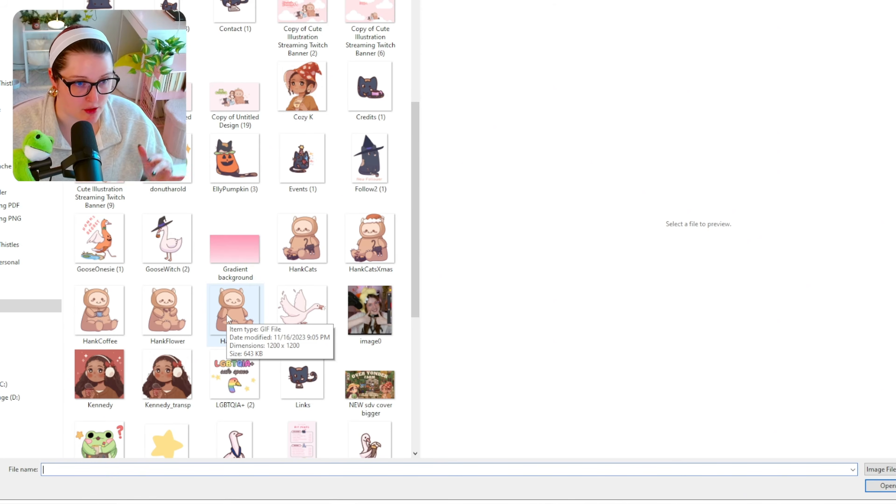
left_click(225, 315)
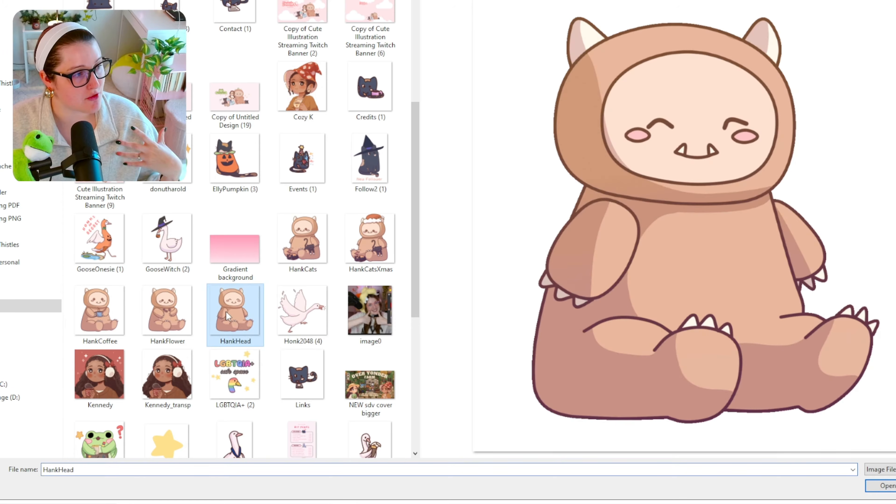
key("Return")
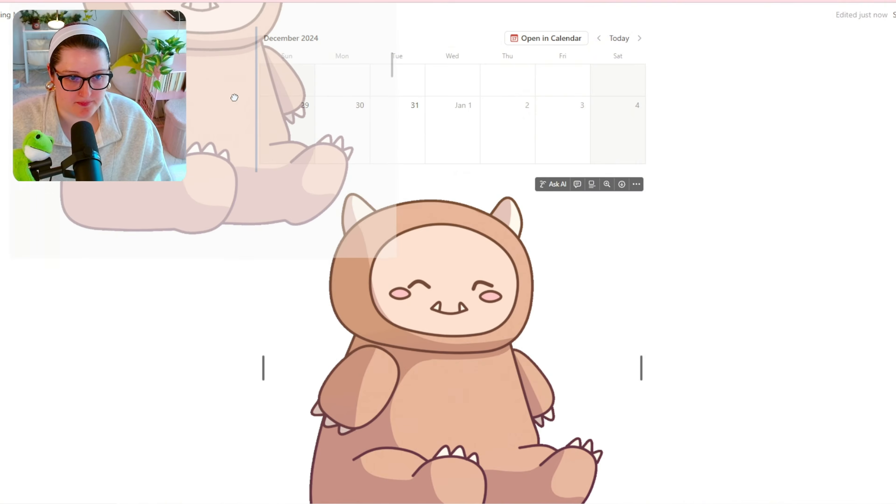
- Move the HankHead image into its own column to the left of the calendar, with the calendar in the wider column
scroll(247, 177, "up", 10)
left_click_drag(249, 284, 249, 282)
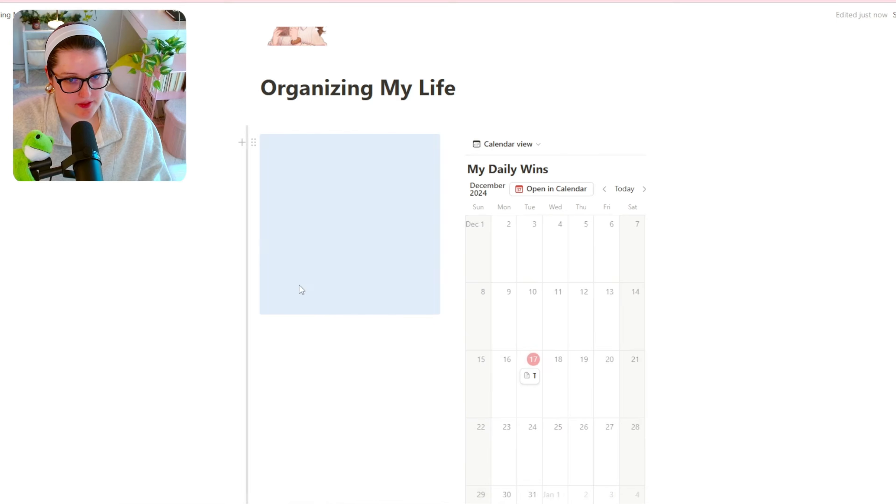
scroll(760, 341, "down", 3)
scroll(760, 341, "up", 5)
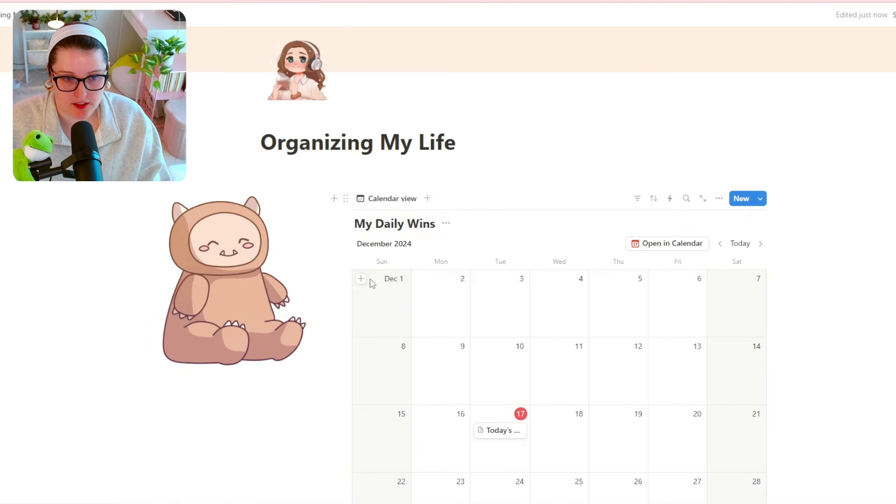
mouse_move(340, 277)
left_mouse_down()
mouse_move(415, 278)
mouse_move(339, 265)
left_mouse_up()
scroll(400, 280, "down", 2)
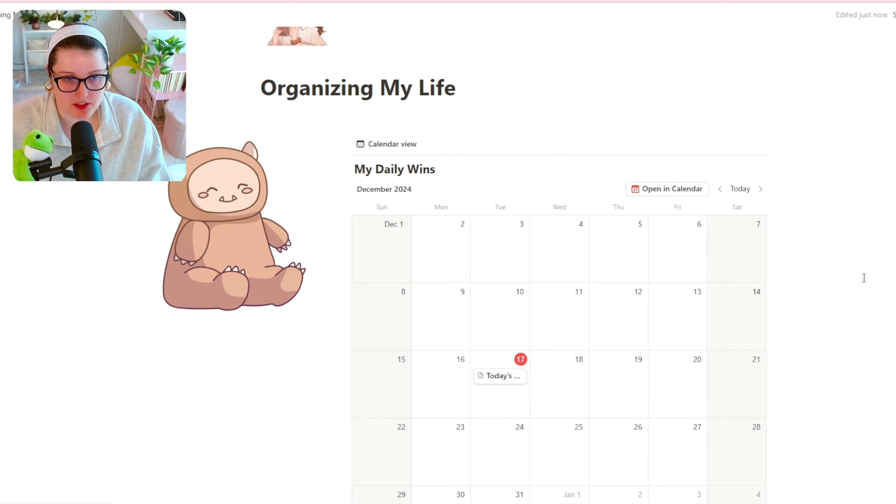
- Embed a sub-page beneath the image in its column and title it "Content Creation Goals"
scroll(866, 278, "up", 2)
scroll(359, 268, "down", 2)
left_click(249, 364)
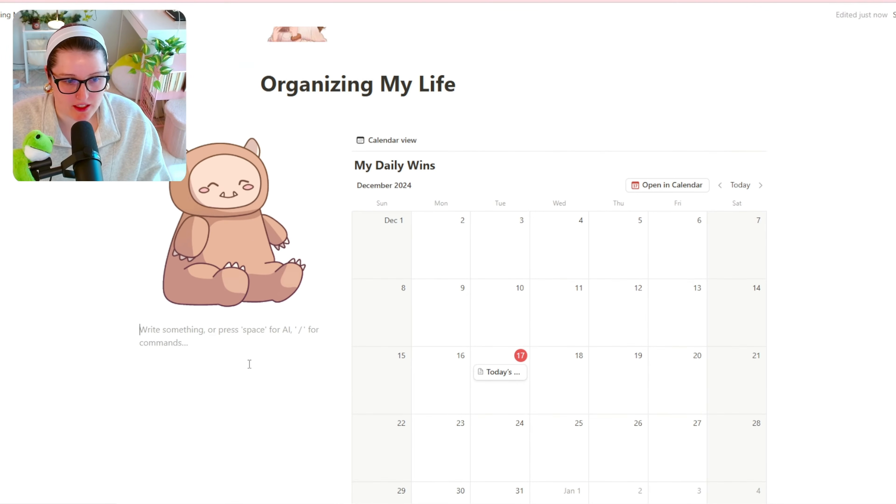
scroll(438, 322, "down", 2)
scroll(476, 307, "up", 6)
scroll(476, 307, "down", 6)
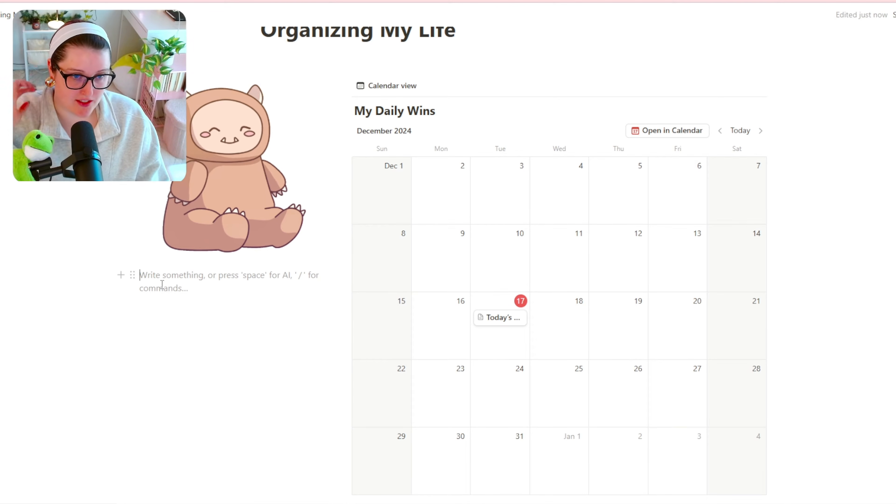
type("/")
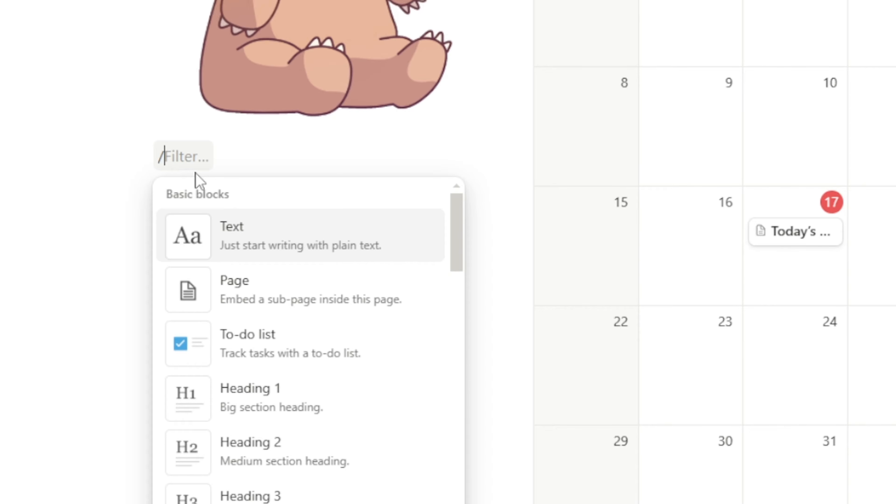
left_click(266, 290)
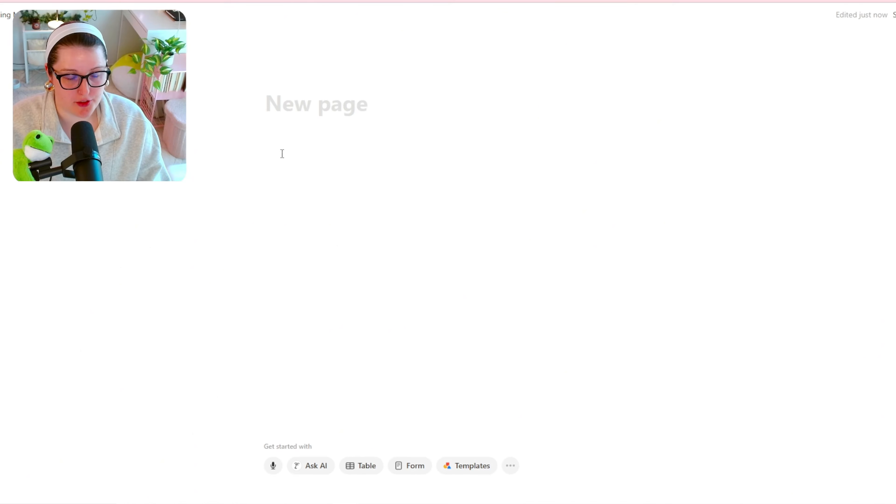
type("C")
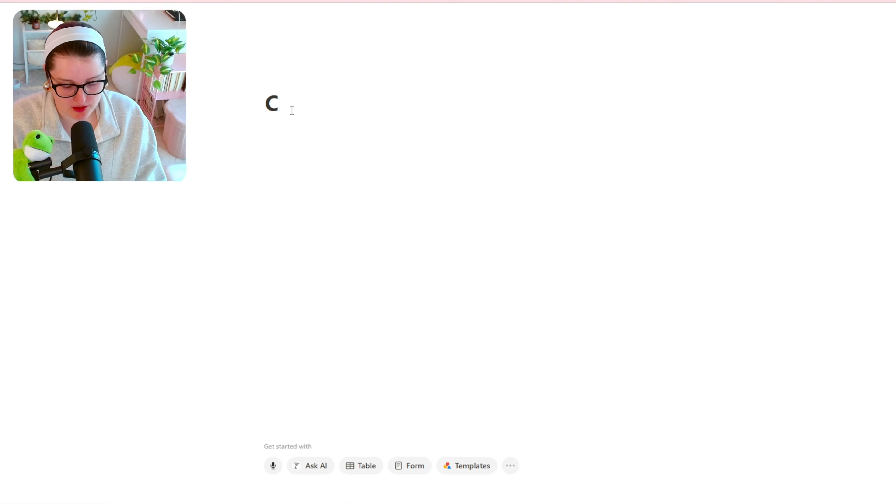
type("ontent Creation Goals")
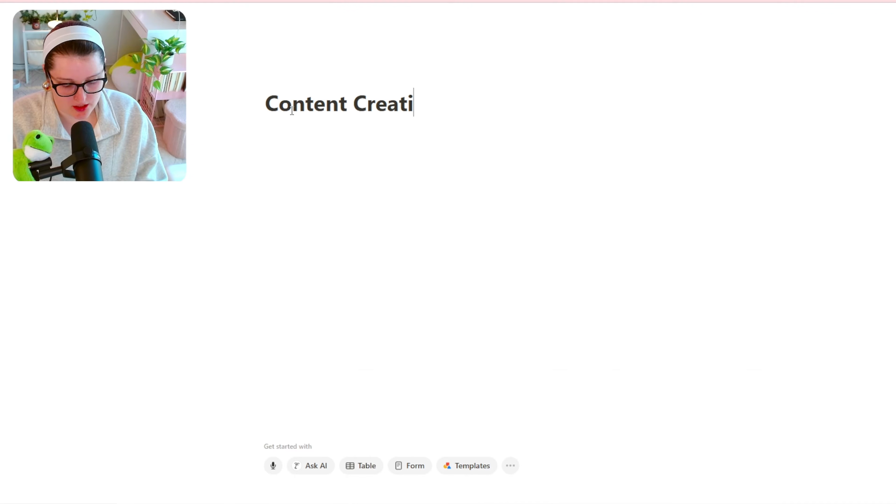
key("Return")
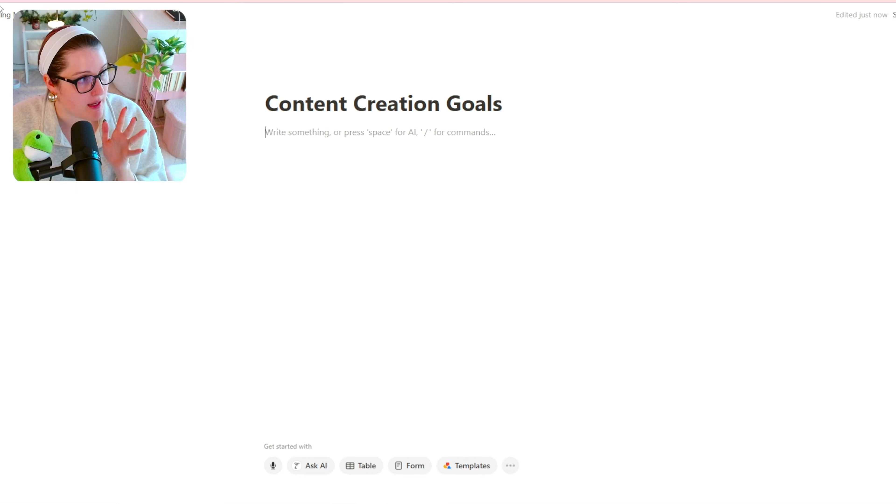
- Return to the Organizing My Life page and give the Content Creation Goals sub-page a camera emoji icon
mouse_move(3, 212)
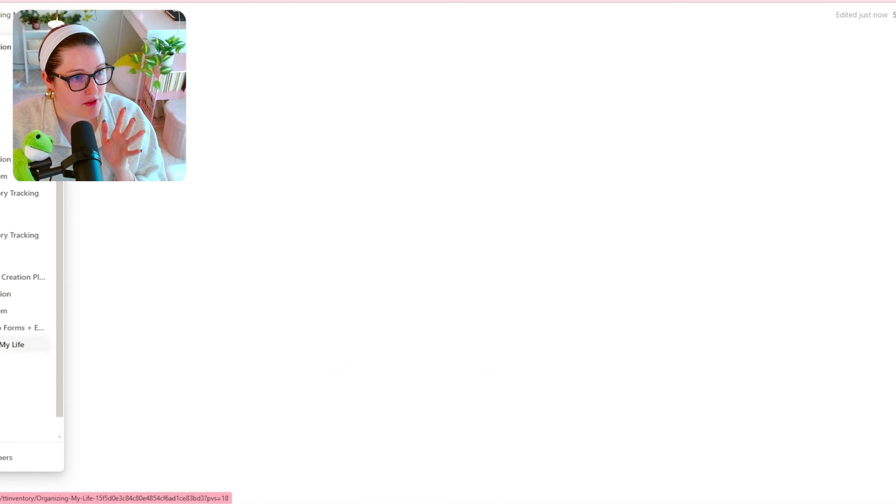
left_click(11, 344)
scroll(421, 249, "down", 6)
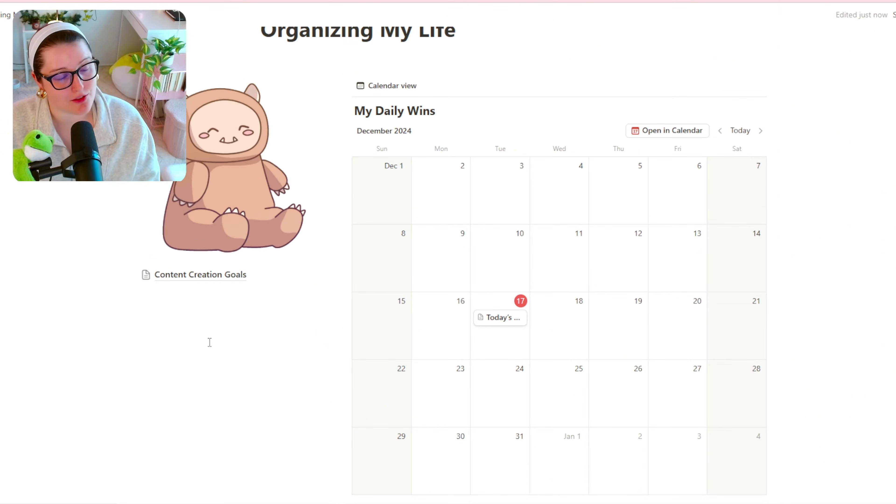
scroll(204, 321, "down", 2)
mouse_move(209, 232)
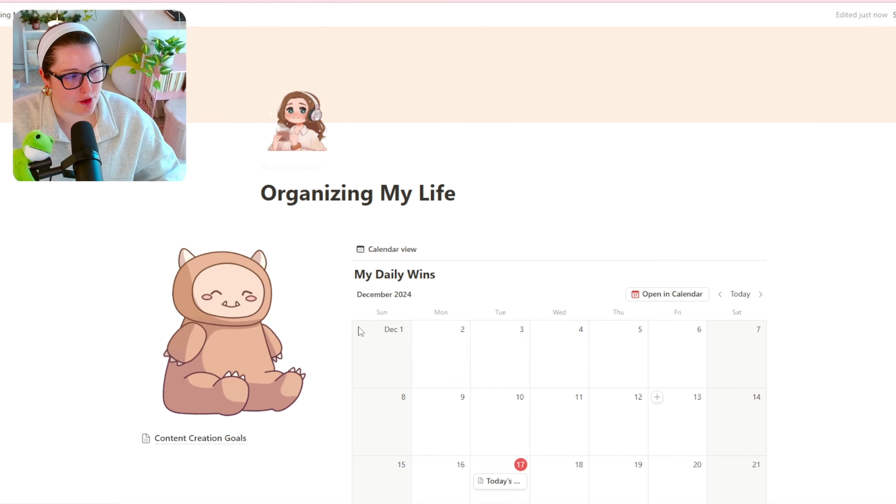
scroll(515, 126, "down", 4)
left_click(145, 277)
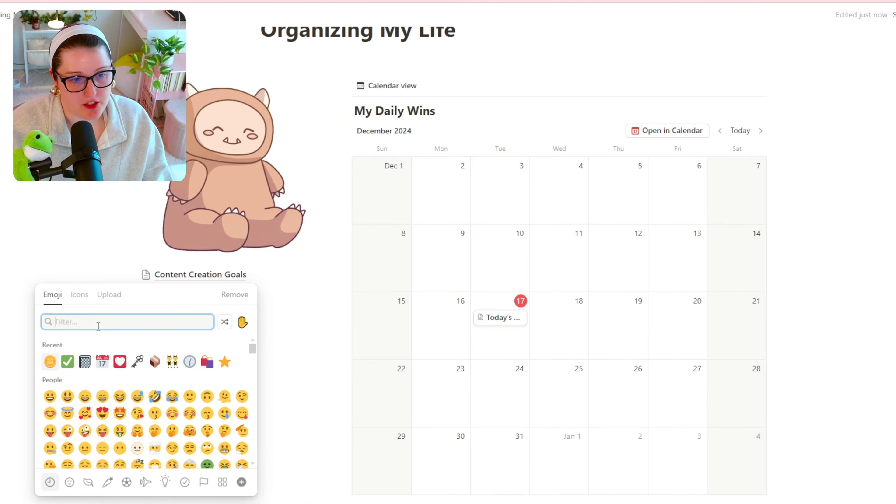
type("came")
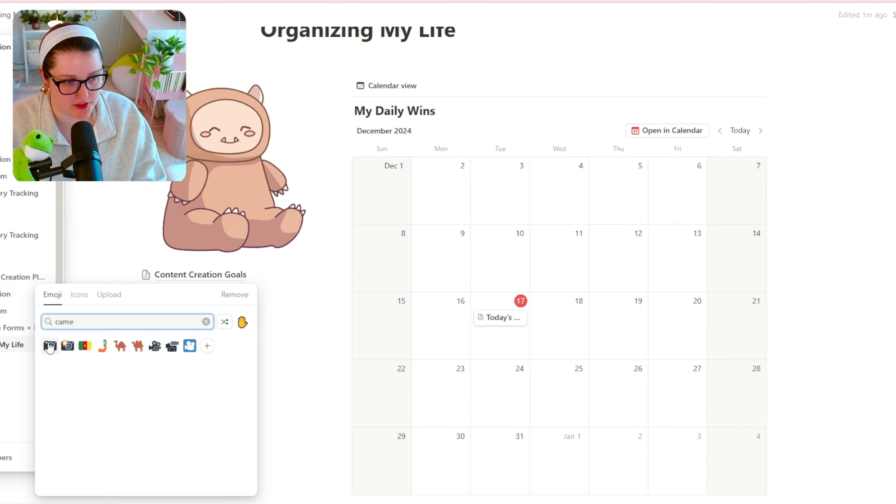
left_click(52, 347)
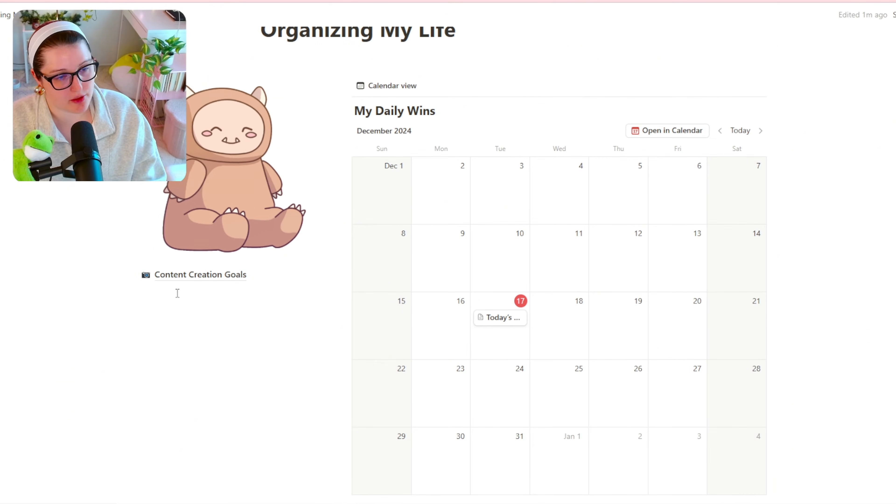
- Open the Content Creation Goals page and add a cover in the plain pale peach color from the gallery
left_click(180, 281)
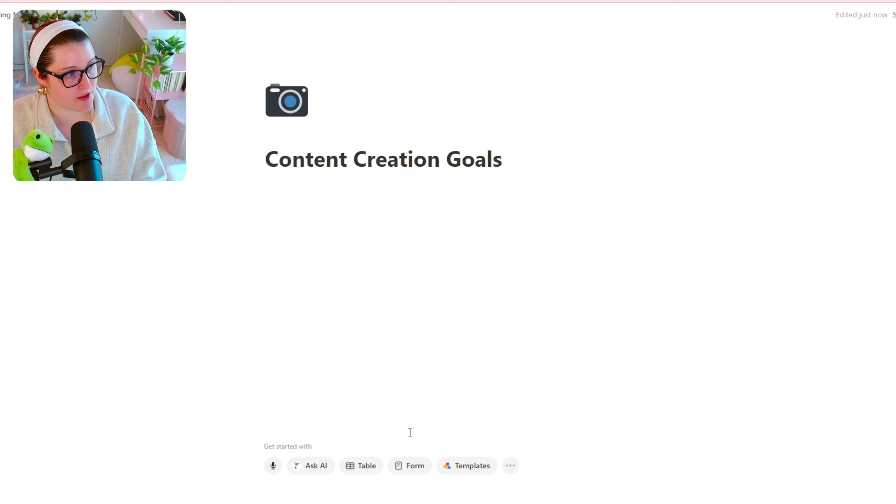
left_click(372, 229)
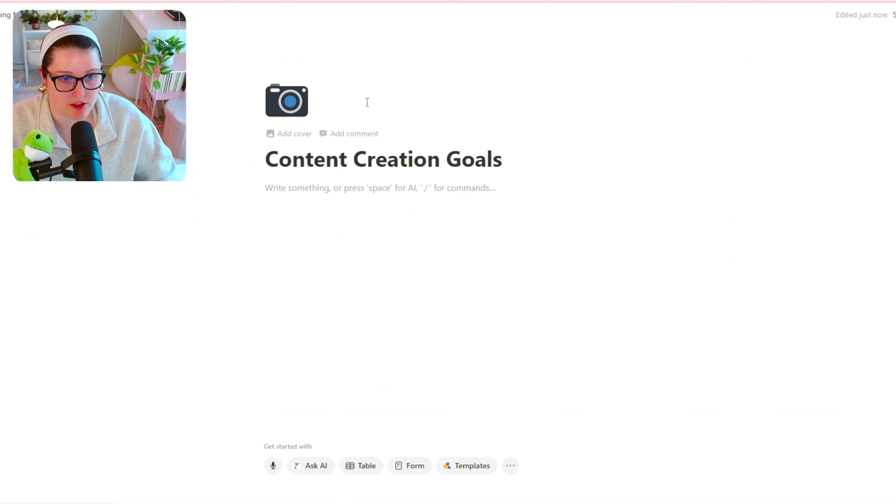
left_click(294, 134)
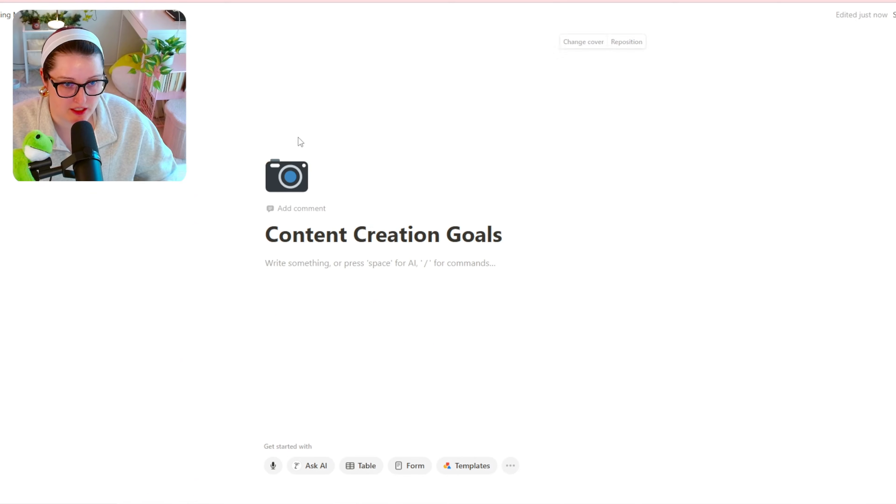
left_click(584, 41)
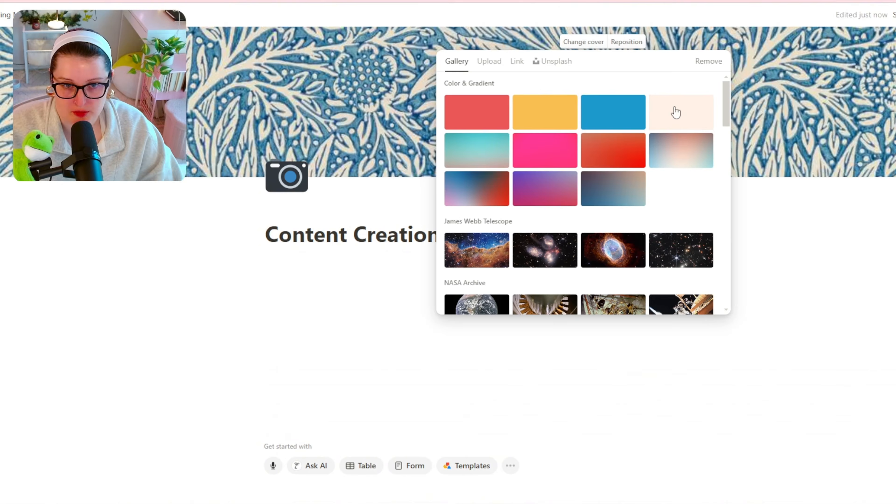
left_click(676, 113)
left_click(316, 283)
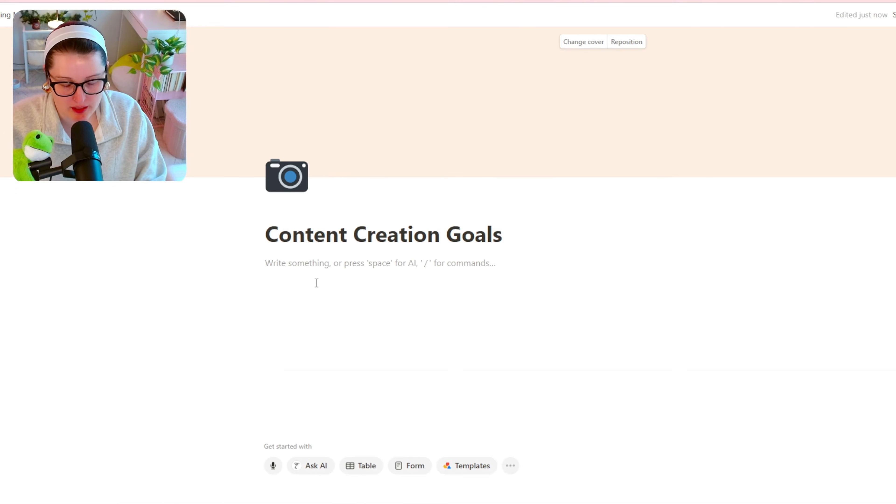
- Embed a sub-page titled "Twitch" in Content Creation Goals and return to the parent page
type("/")
scroll(344, 366, "down", 1)
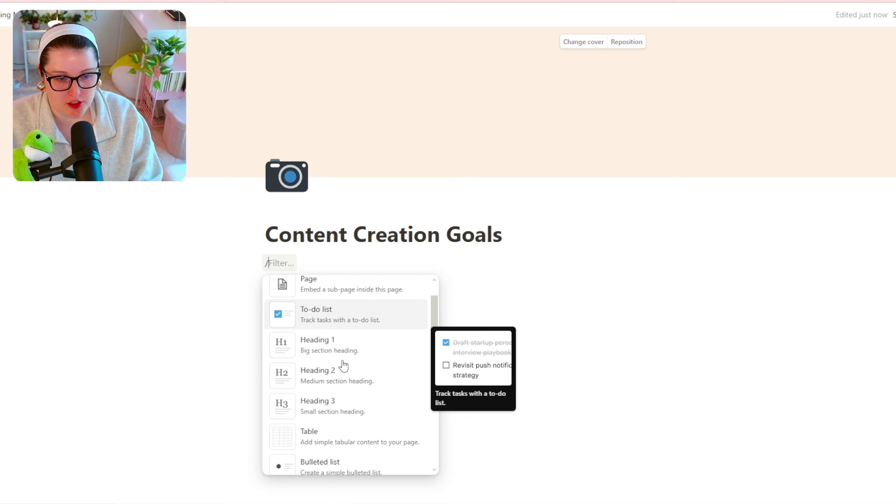
scroll(344, 366, "down", 10)
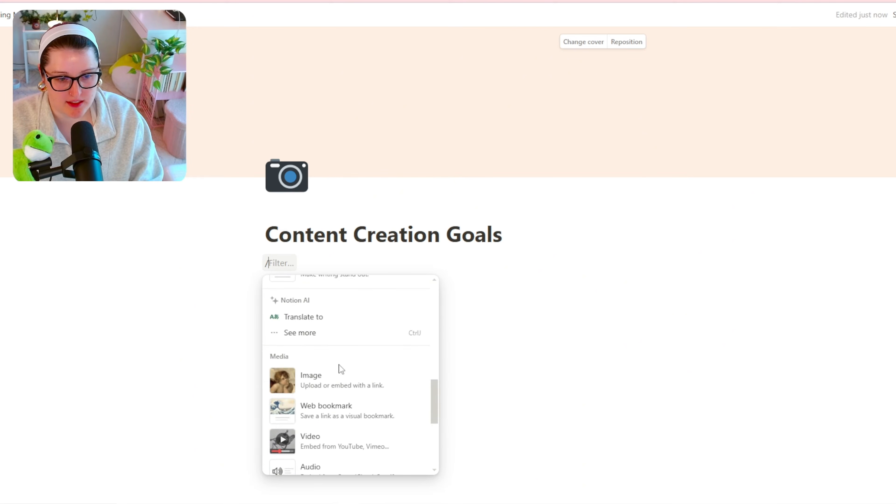
scroll(341, 369, "up", 12)
left_click(335, 339)
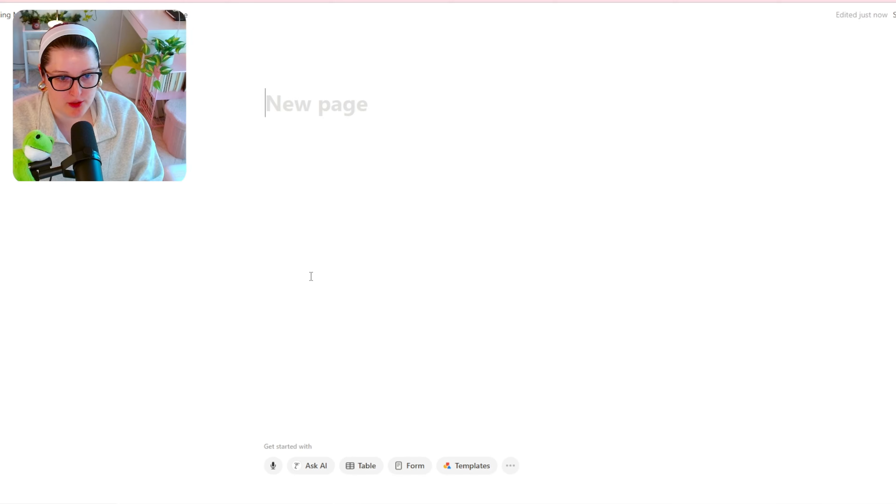
type("Twitch")
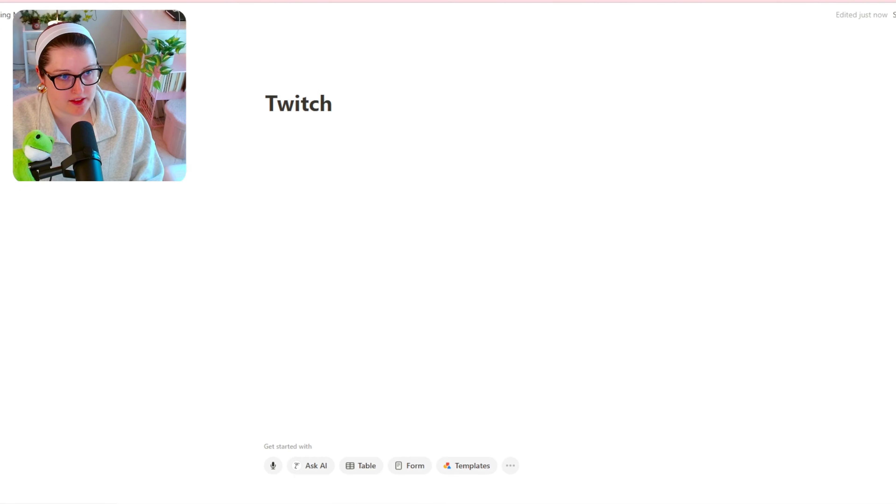
key("alt+Left")
- Embed a sub-page titled "Youtube" below Twitch and return to Content Creation Goals
left_click(302, 311)
type("/")
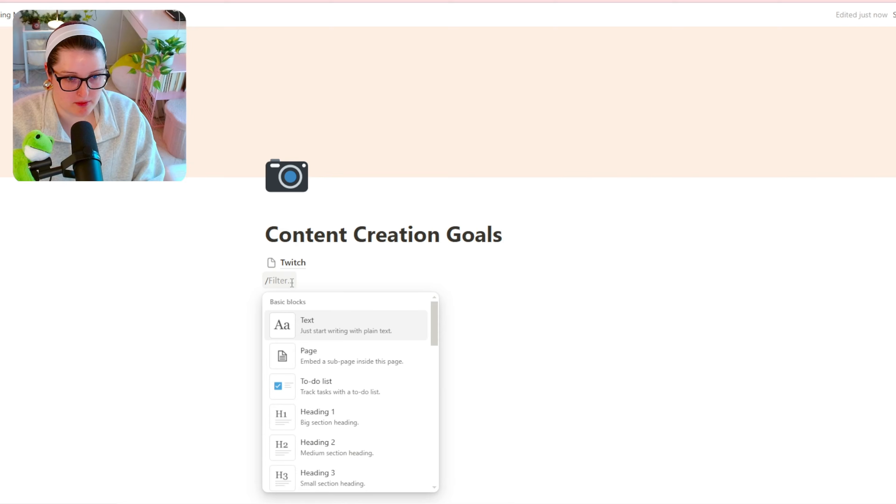
left_click(326, 353)
type("Youtube")
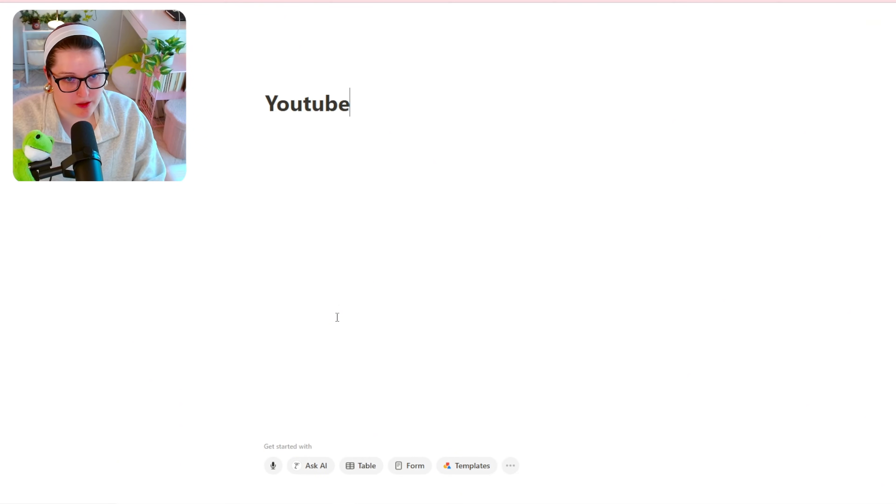
key("alt+Left")
- Embed a sub-page titled "Instagram / Tiktok" below Youtube and return to Content Creation Goals
left_click(246, 299)
type("/")
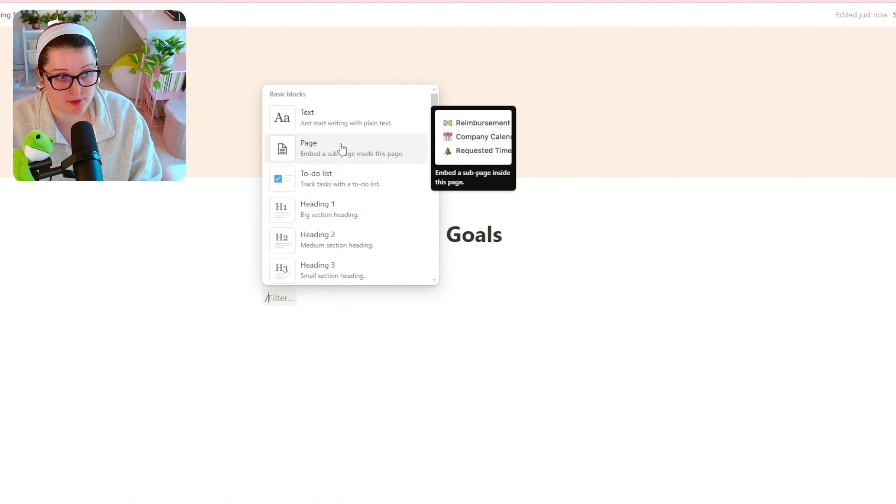
left_click(342, 150)
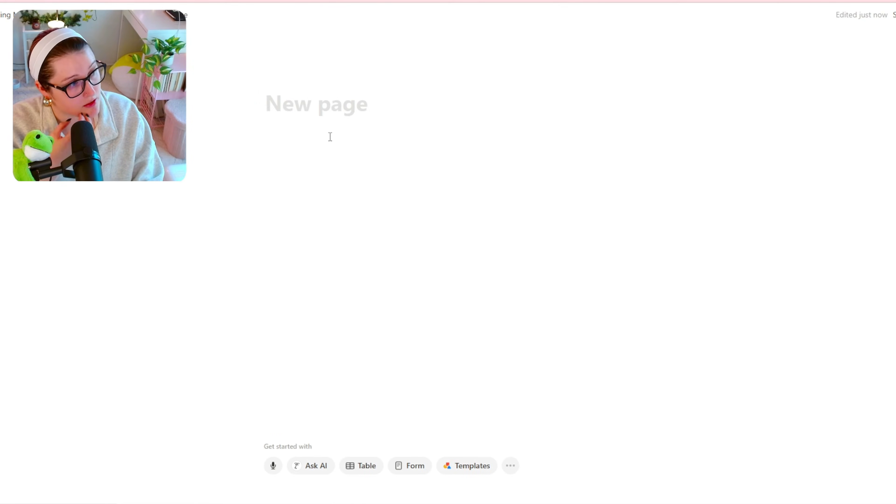
type("Instagram ")
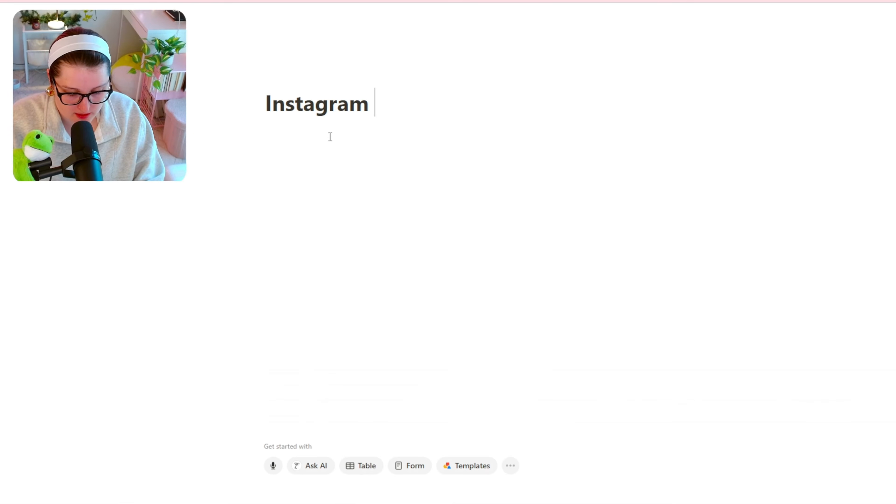
type("/ Tiktok")
key("ctrl+[")
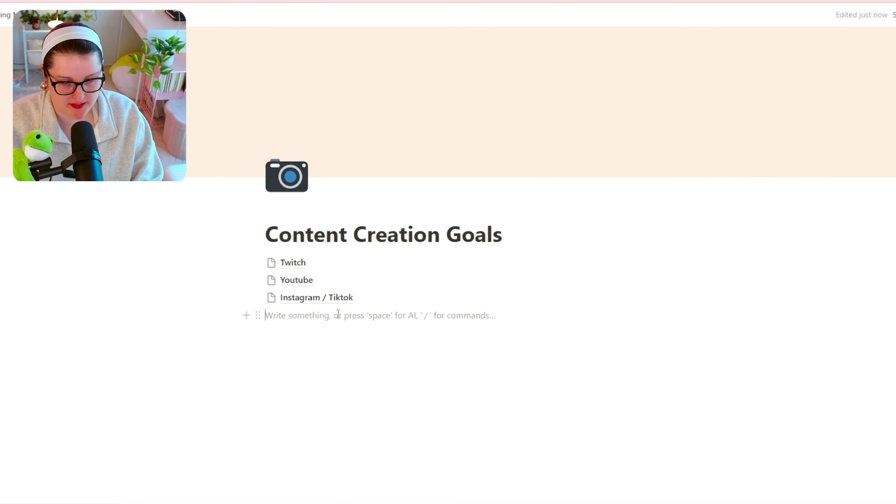
- Embed a sub-page titled "Blog Posts" below Instagram / Tiktok and return to Content Creation Goals
type("/")
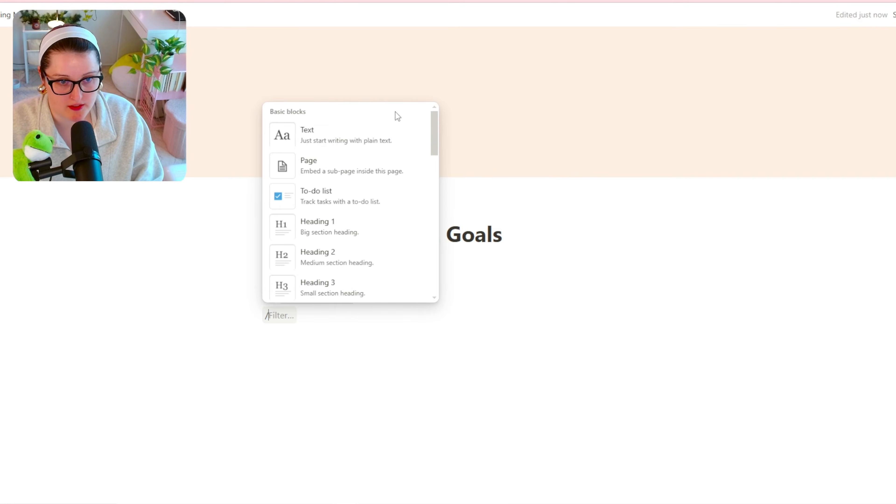
left_click(344, 174)
type("Blog Posts")
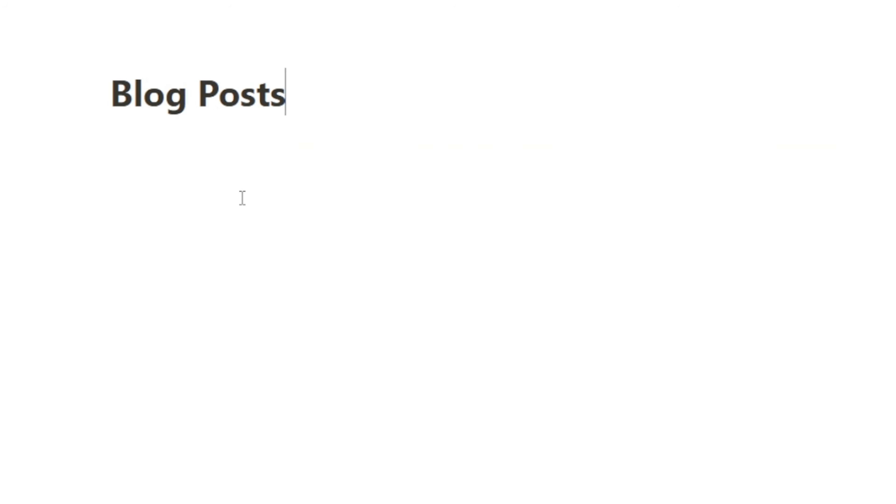
key("ctrl+[")
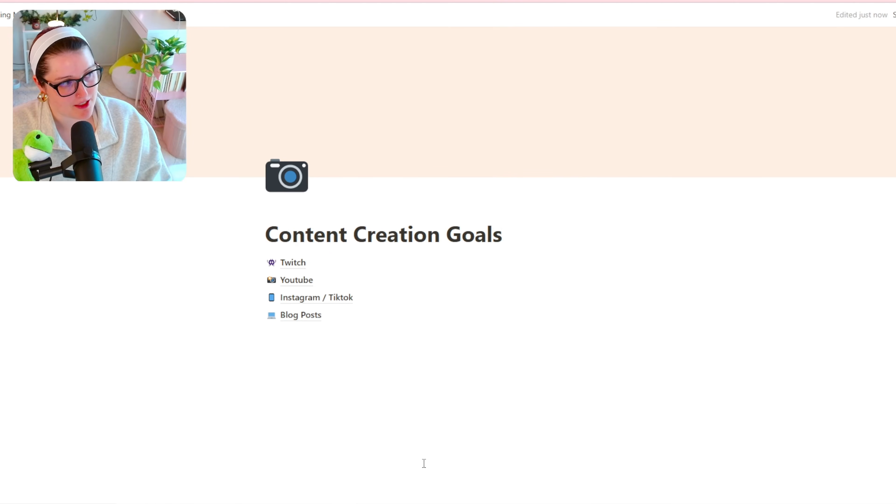
- Open the Twitch page, embed a sub-page titled "2024 Auditing", and place the cursor in its body
left_click(301, 263)
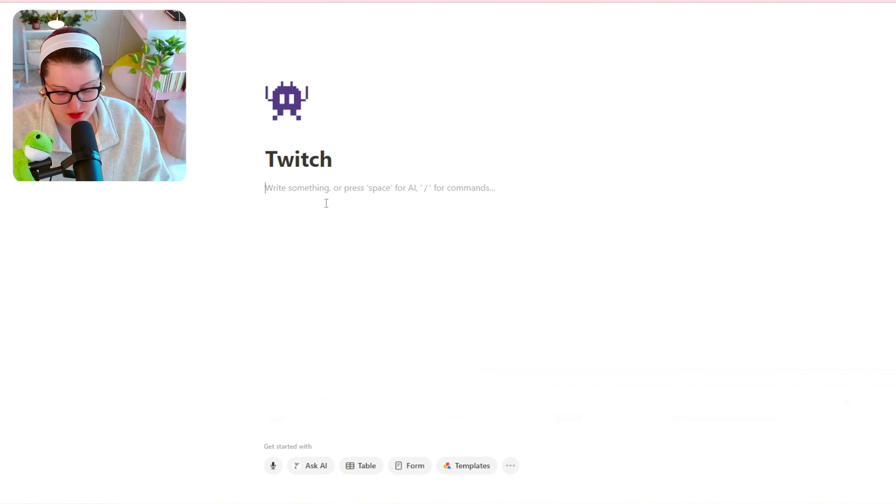
type("/")
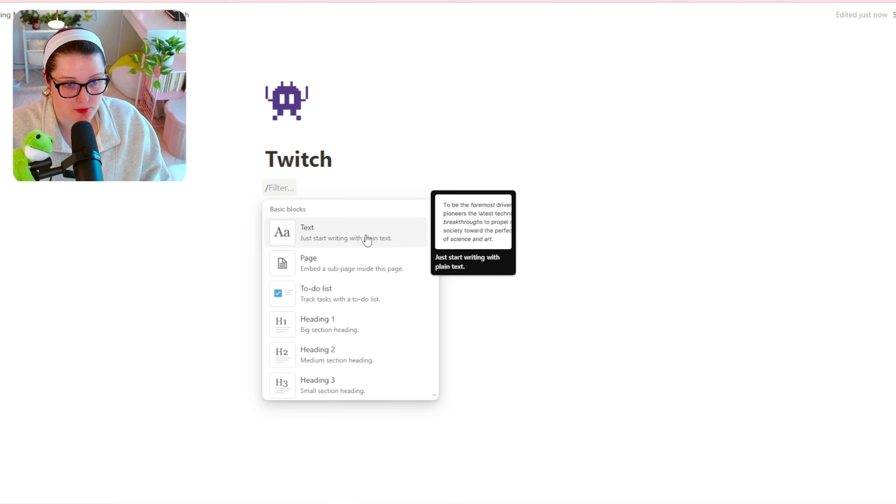
left_click(332, 267)
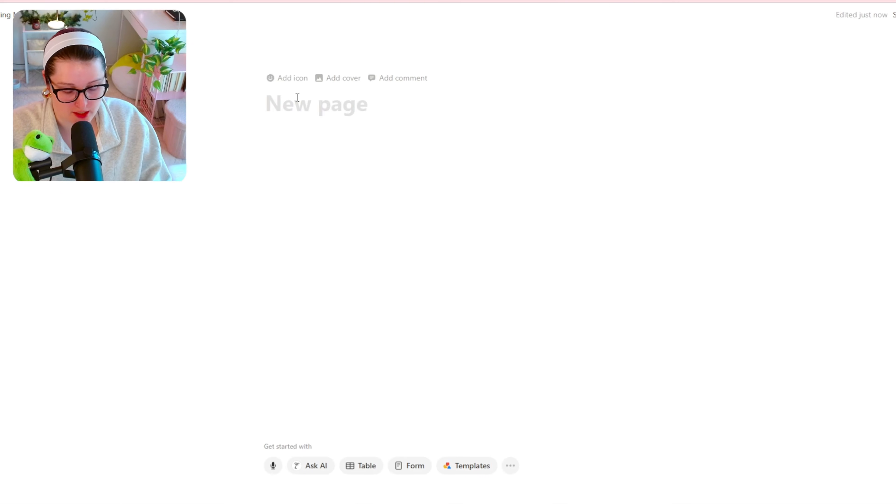
type("2024 Auditing")
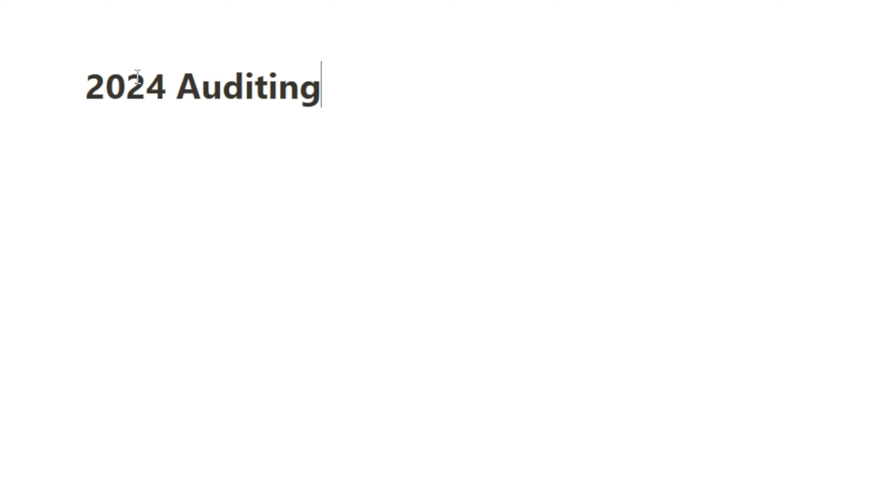
left_click(132, 168)
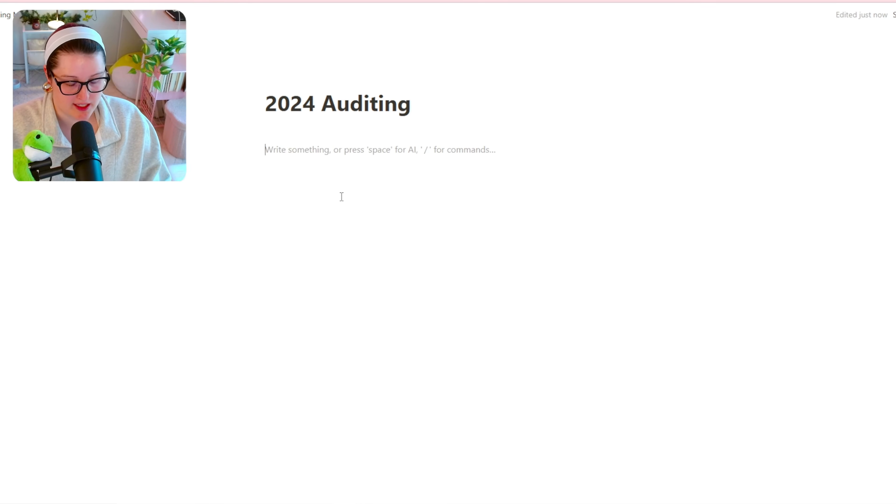
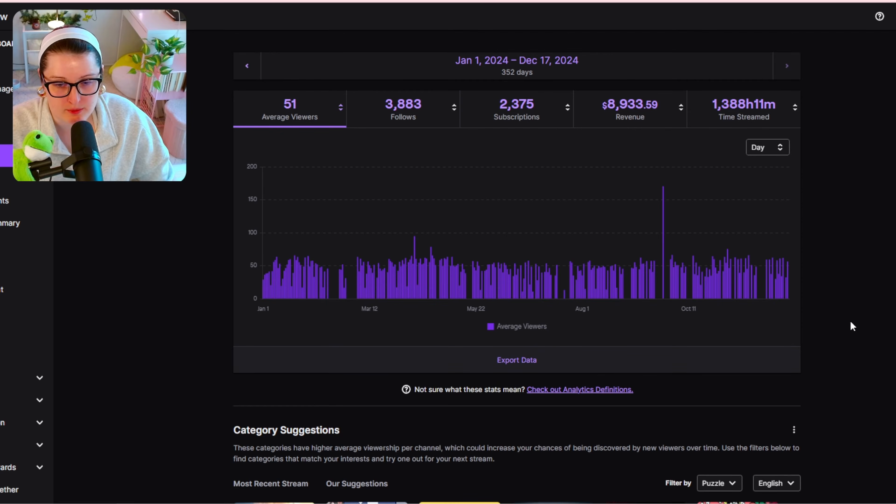
- Group the 2024 Average Viewers chart by month and inspect the April, June and October bars
left_click(781, 148)
left_click(764, 189)
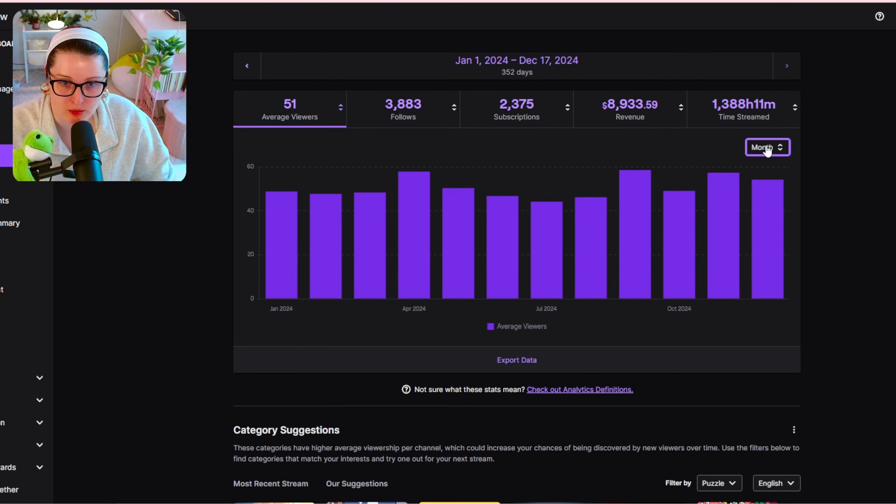
mouse_move(426, 207)
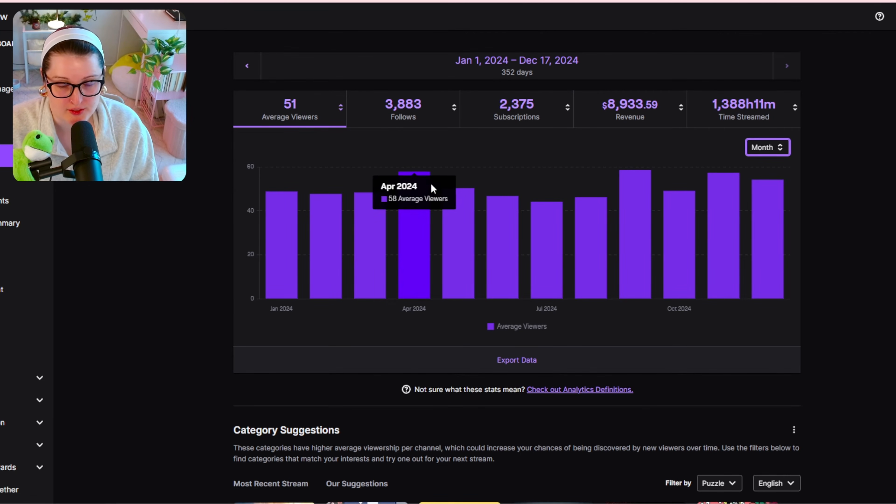
mouse_move(498, 227)
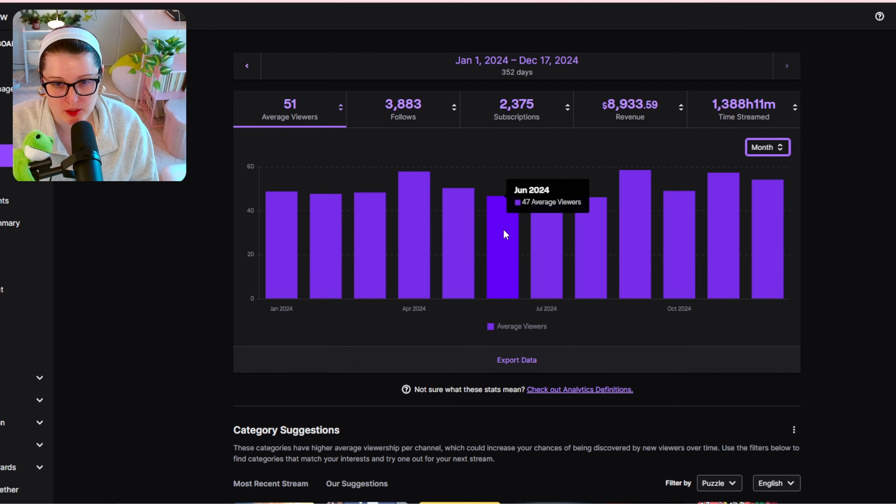
mouse_move(683, 224)
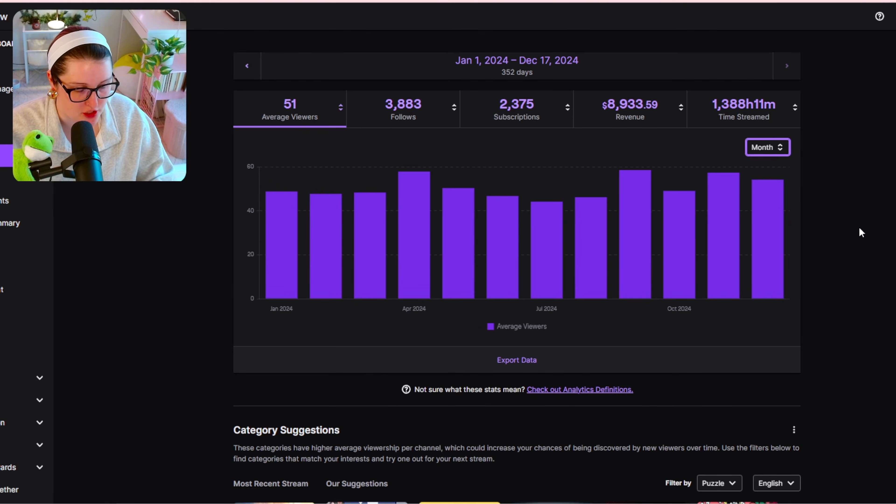
- Capture a screenshot of the monthly viewer analytics and paste it below the "What streams performed well?" list on Notion's 2024 Auditing page
key("super+shift+s")
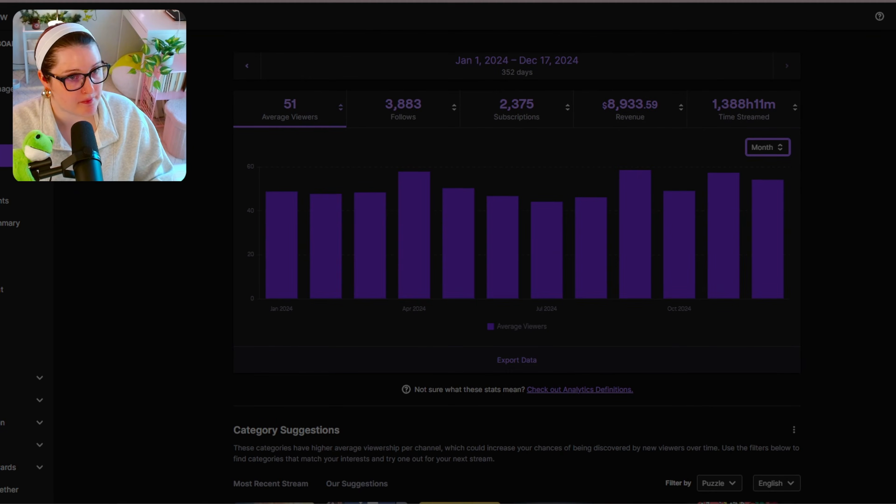
left_click_drag(232, 89, 804, 377)
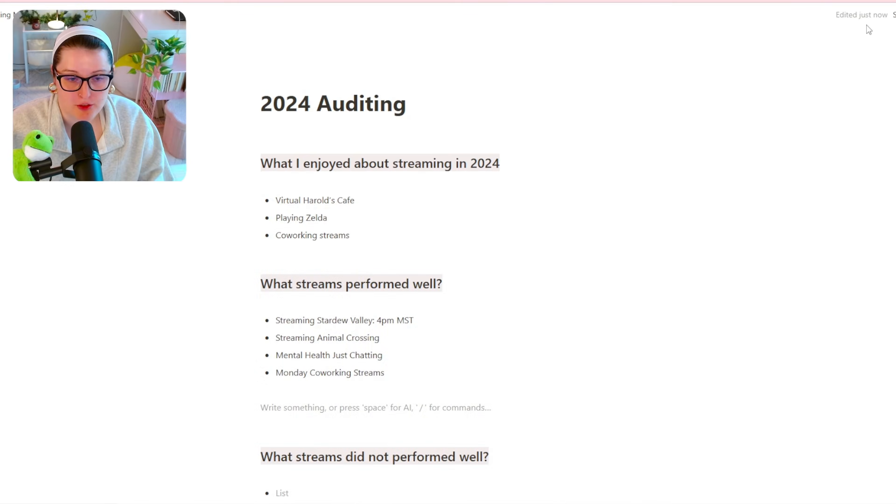
scroll(386, 324, "down", 3)
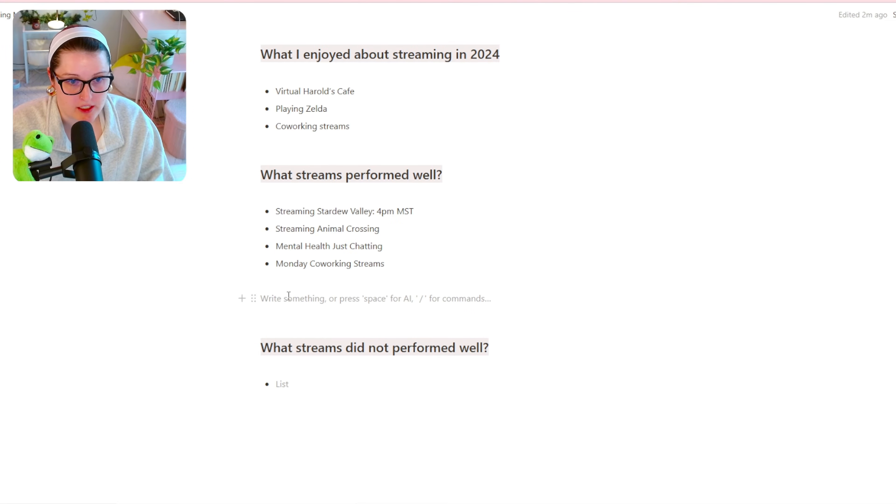
key("ctrl+v")
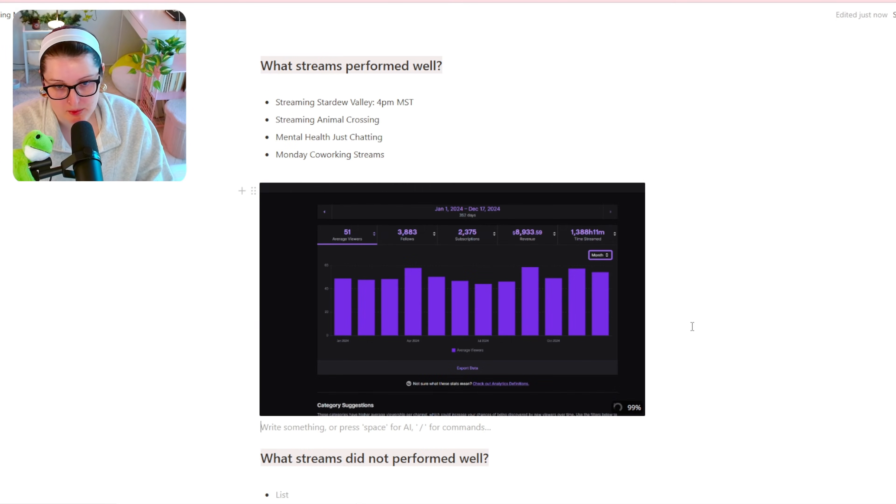
- Reword the heading below the analytics screenshot to "What didn't work for me in 2024?"
left_click(398, 155)
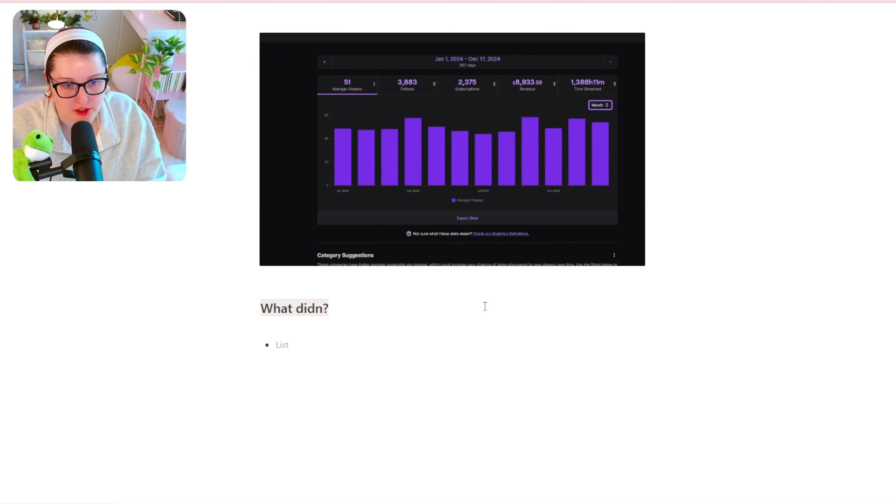
type("'t work for me ")
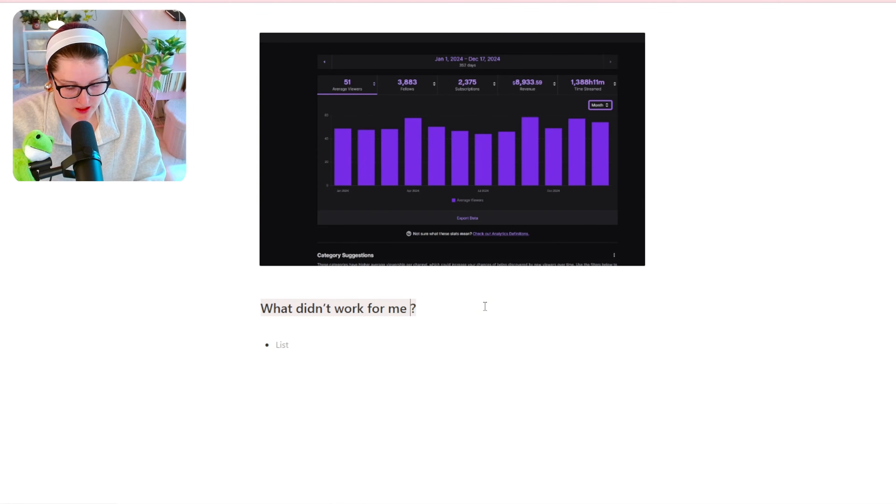
type("in 2024")
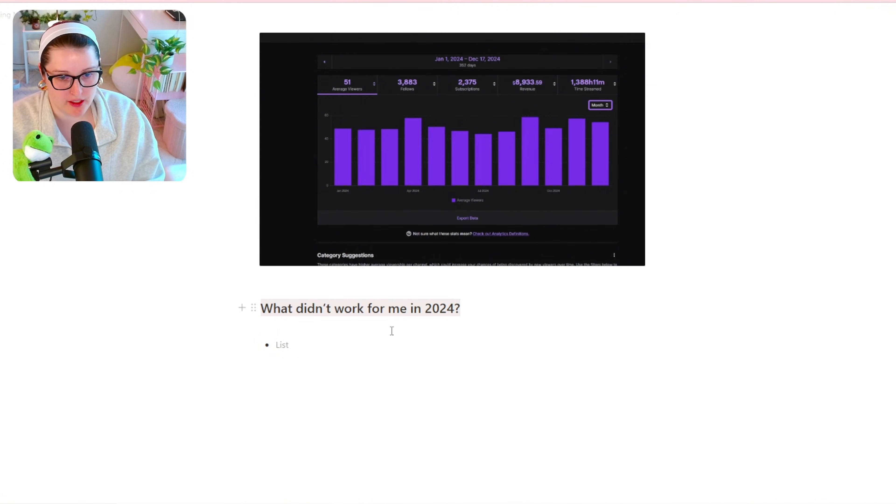
- Enter "Fall Guys = lowest views" as the first bullet under "What didn't work for me in 2024?"
left_click(357, 344)
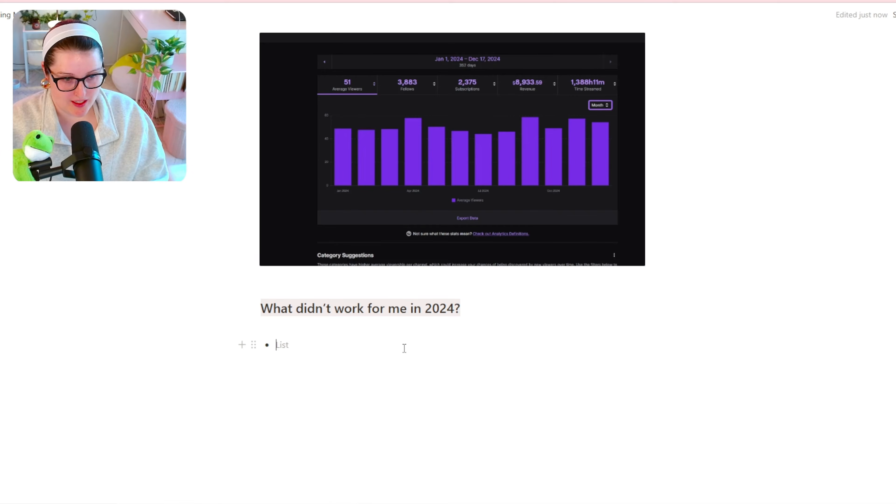
type("Fall Guys =")
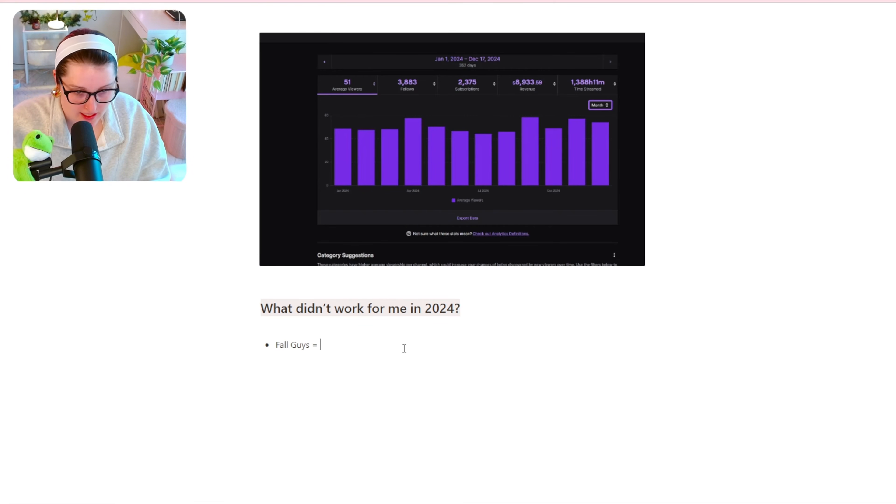
type(" lowest vi")
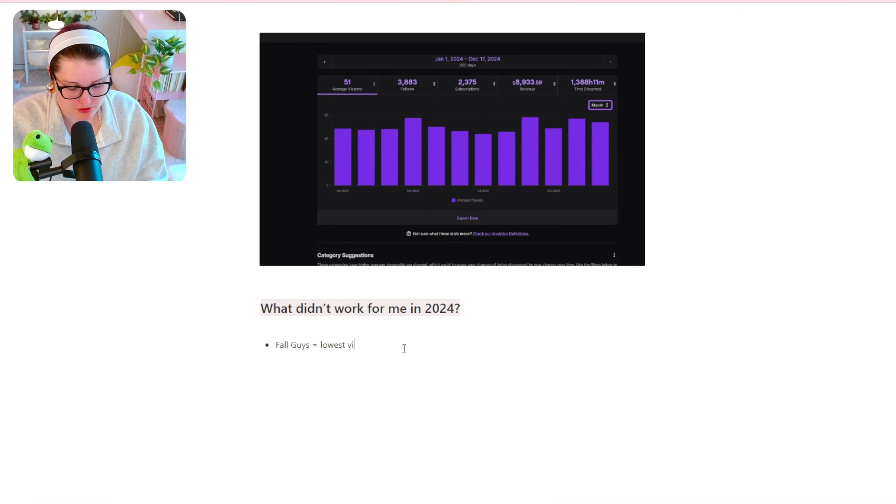
type("ews")
key("Return")
- Write "Didn't like streaming on Saturday's" as the second bullet of the list
type("Didn't like s")
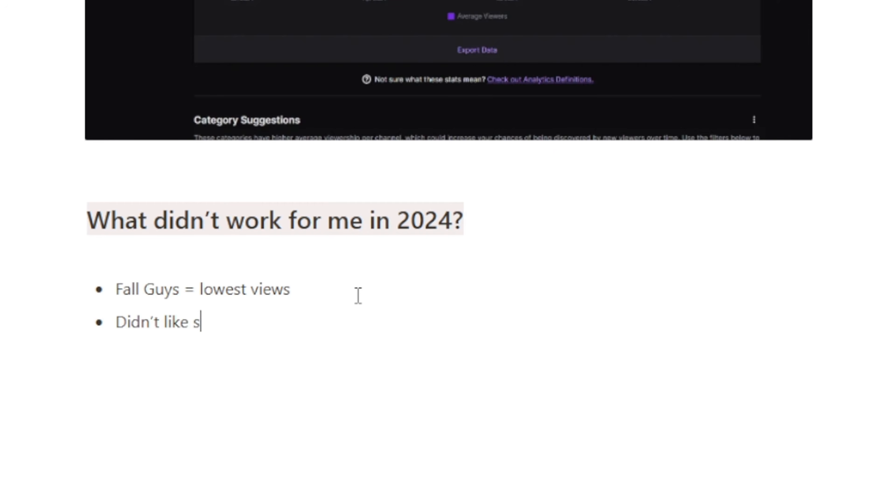
type("treaming on Satru")
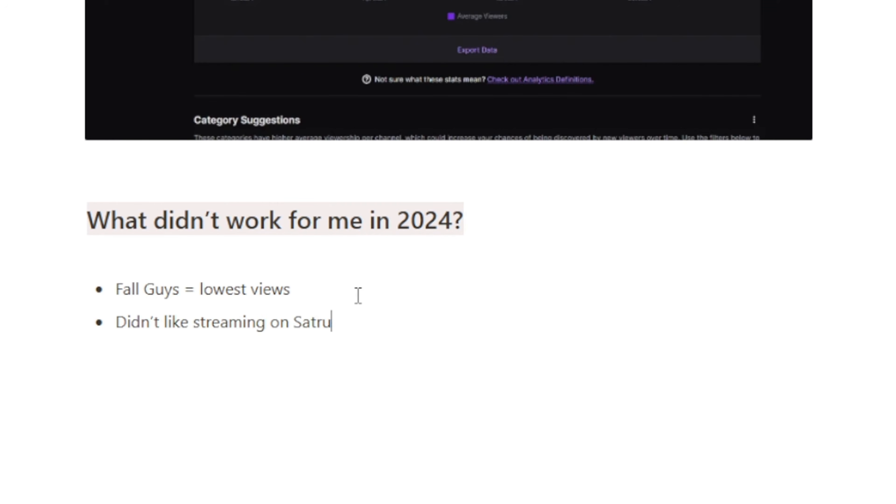
key("BackSpace")
key("BackSpace")
type("urday's")
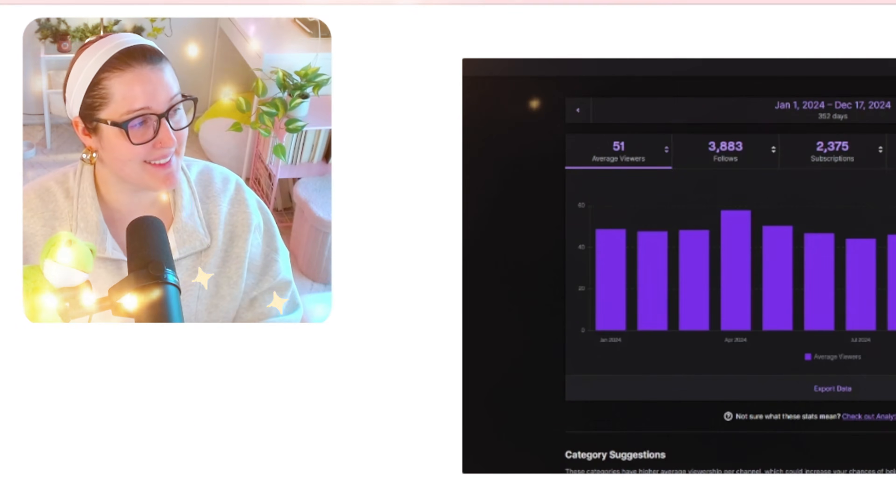
- Add a third bullet reading "Felt exhausted streaming coworking M-F & Gaming Tue"
type("lt ex")
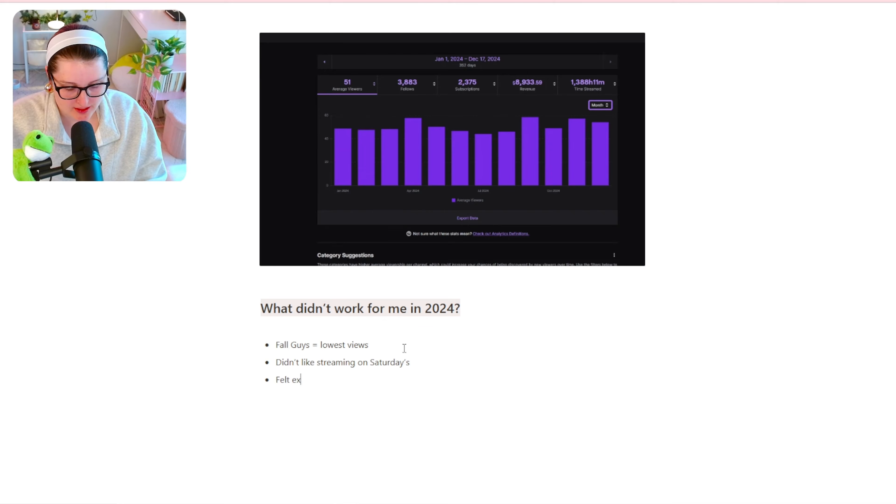
type("hausted stream")
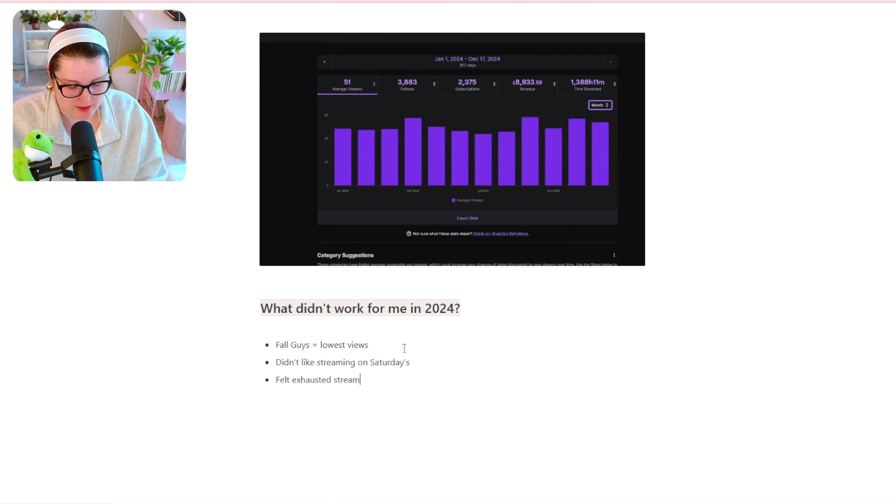
type("ing coworking M-F")
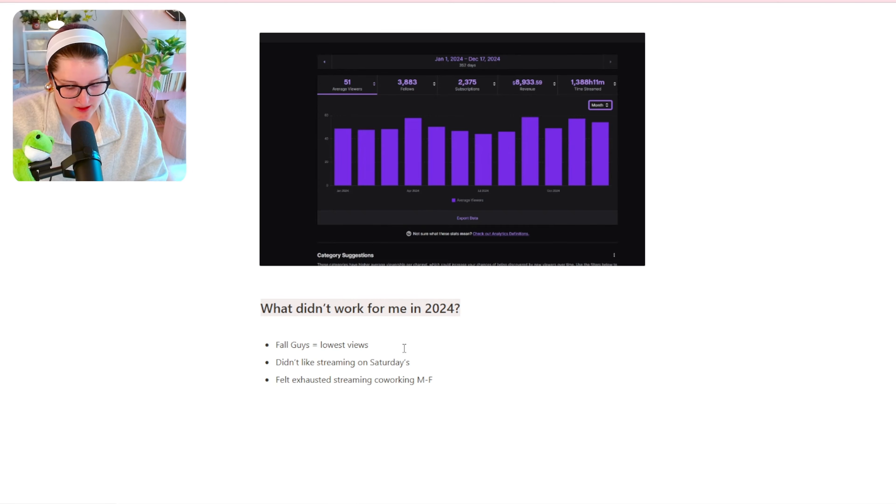
type(" & Gaming Tue")
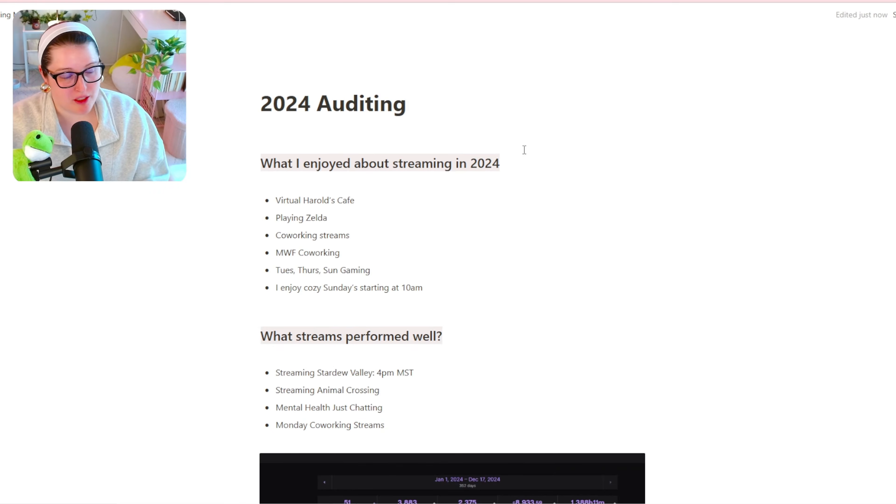
- Return to the Twitch page and insert a calendar database titled "Twitch Schedule" below 2024 Auditing
left_click(83, 15)
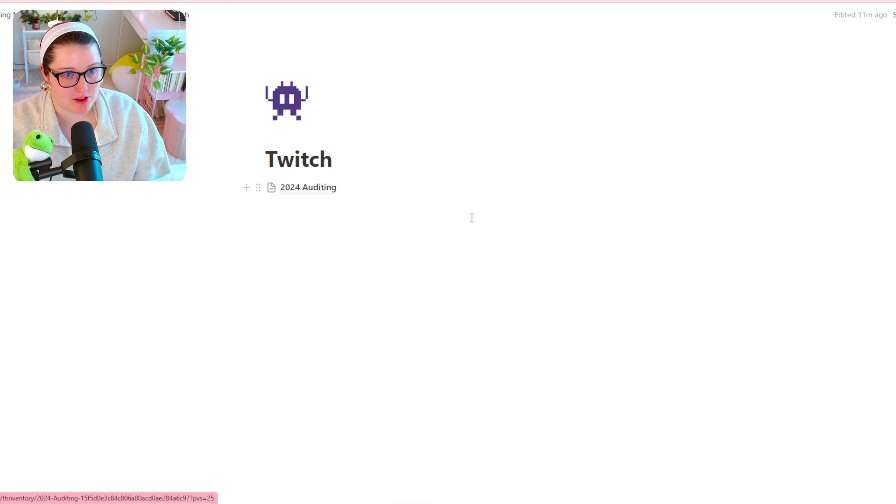
left_click(318, 252)
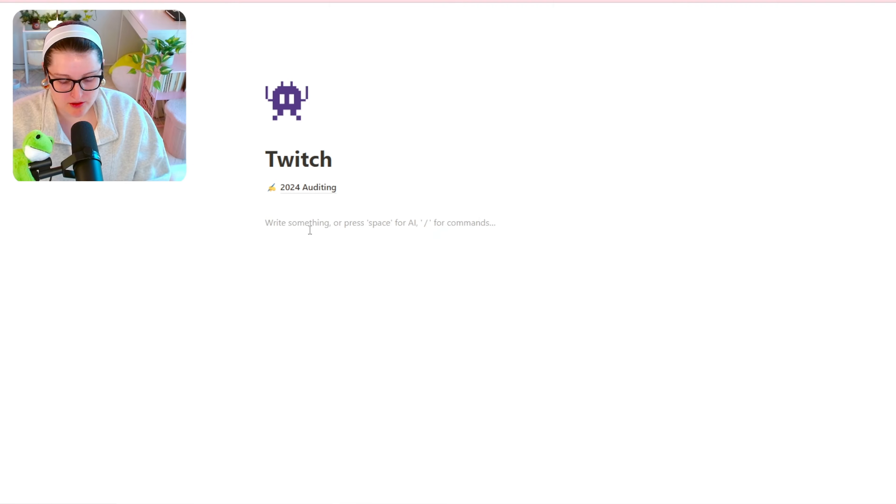
type("/cal")
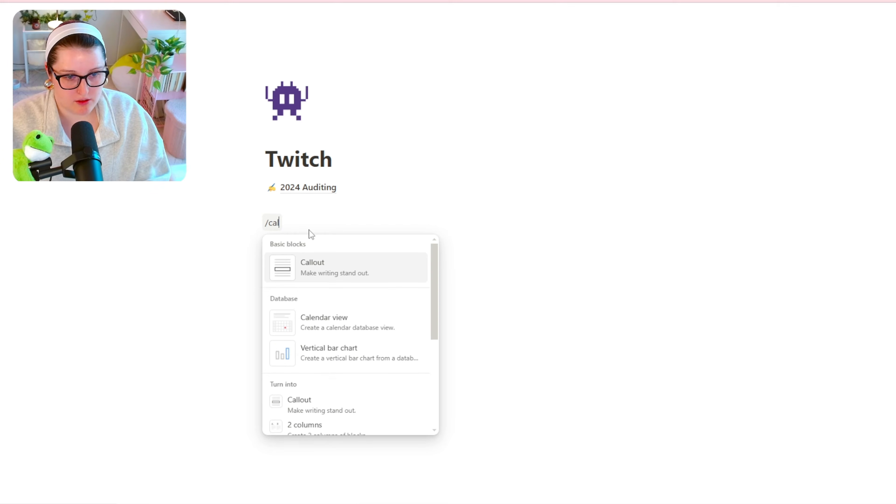
left_click(347, 323)
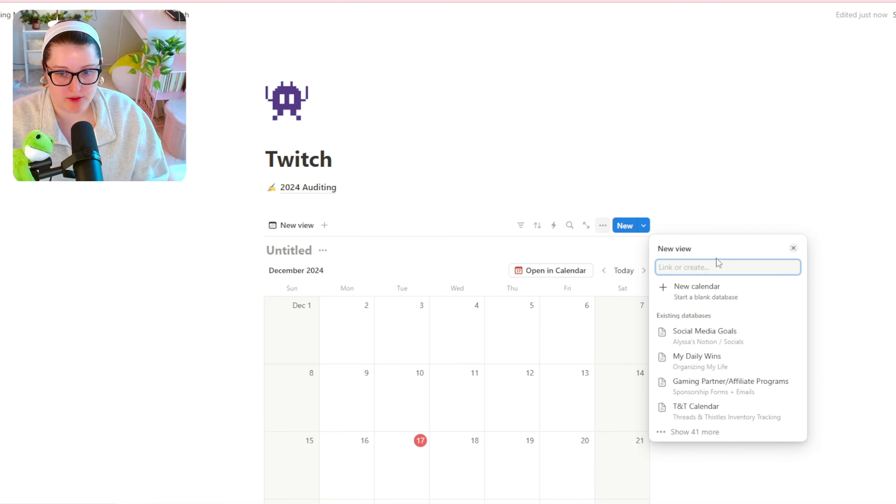
key("Escape")
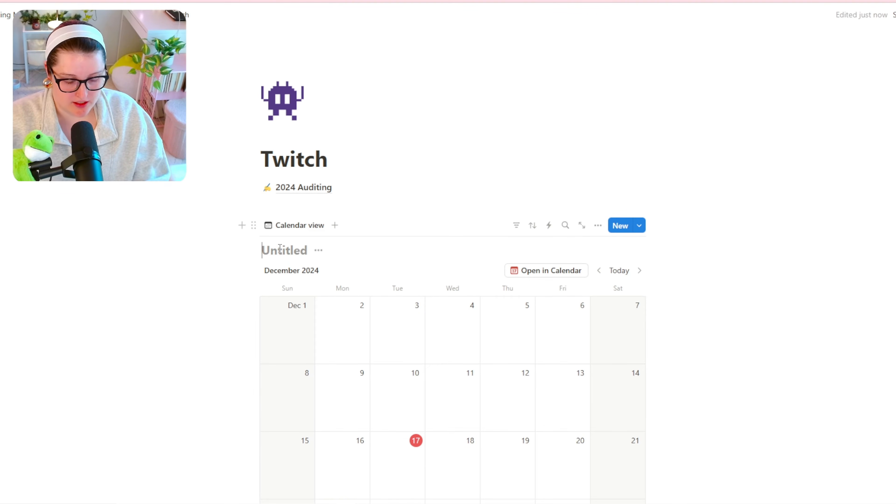
type("Twitch Schedule")
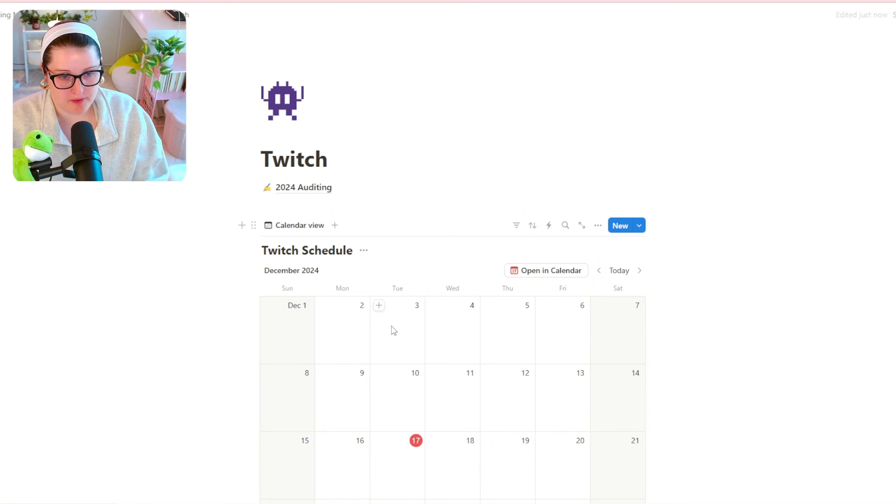
- Create a "Coworking Stream" entry on December 16, 2024 in Twitch Schedule and reopen it with the cursor in its body
scroll(394, 331, "down", 5)
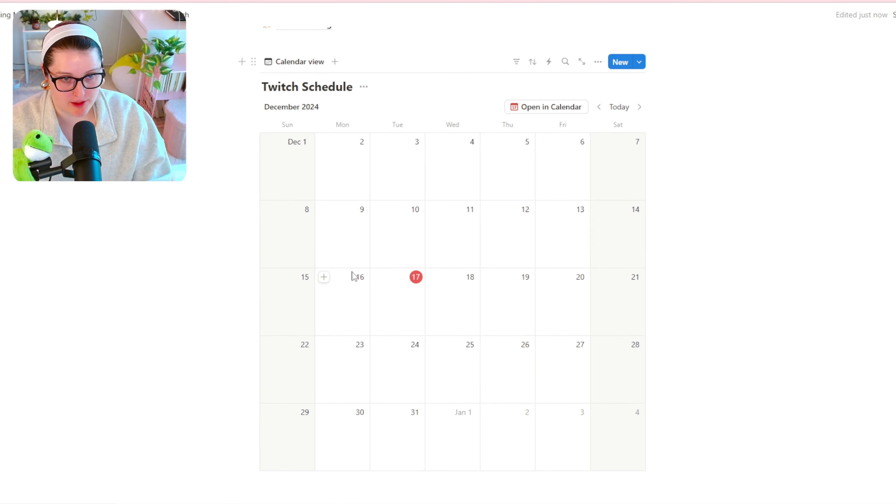
left_click(326, 277)
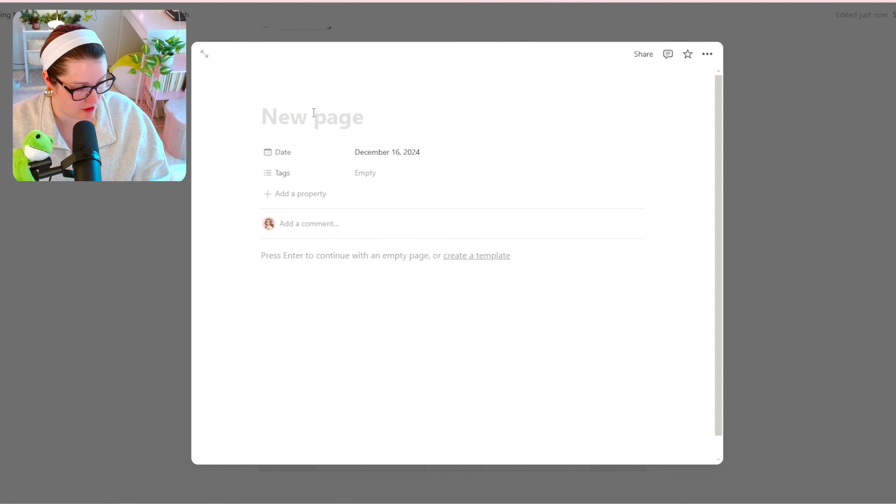
type("Coworking ")
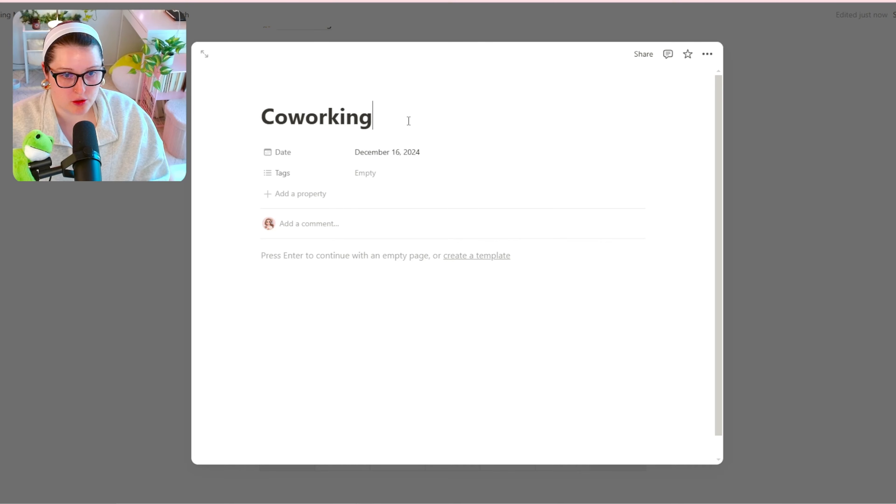
type("Stream")
left_click(299, 256)
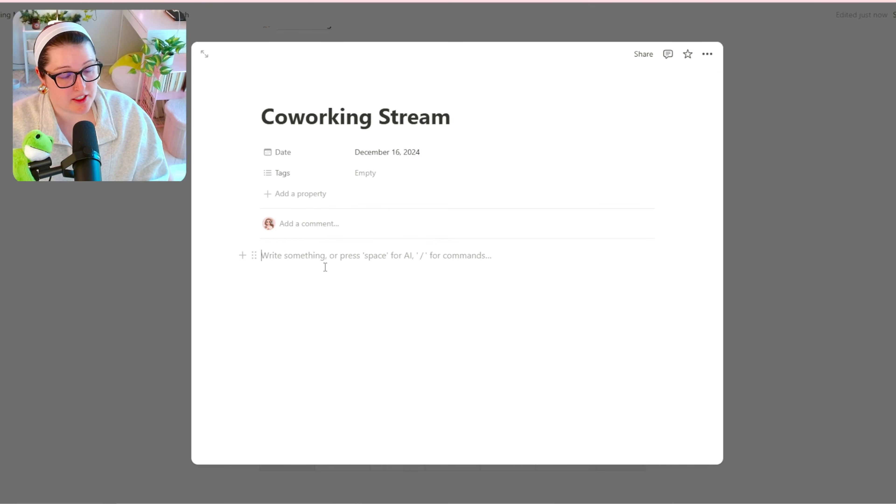
key("Escape")
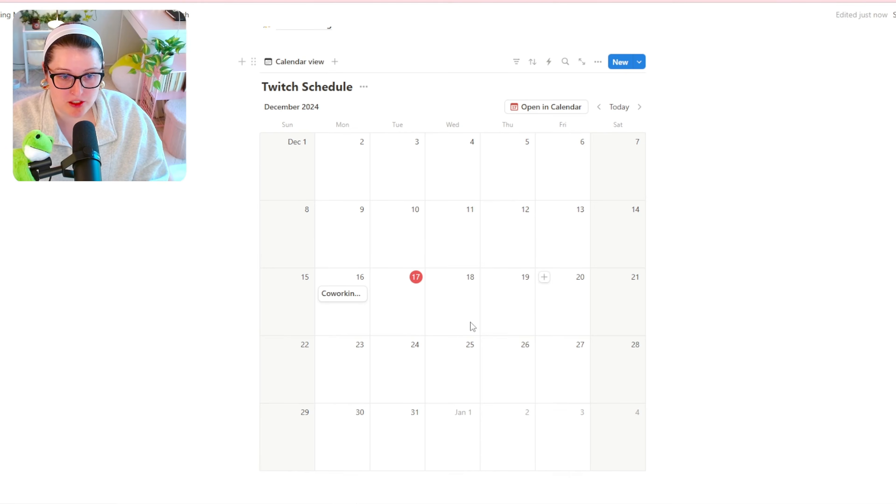
left_click(352, 299)
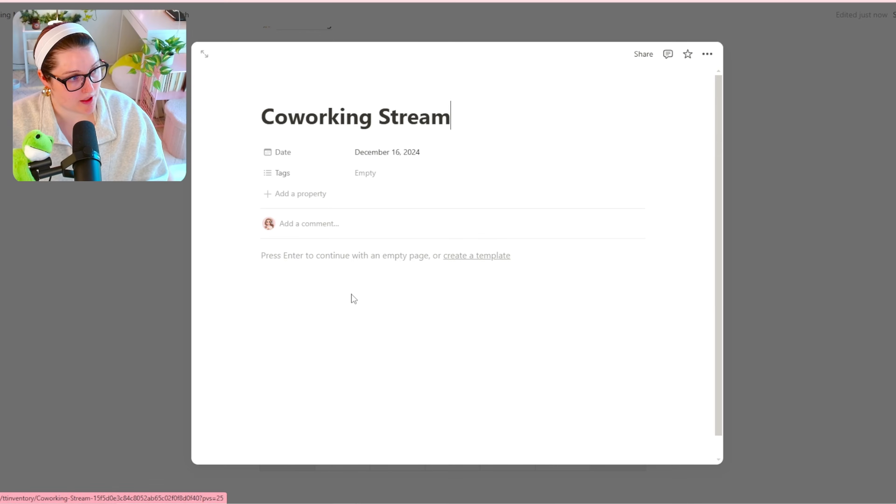
left_click(312, 261)
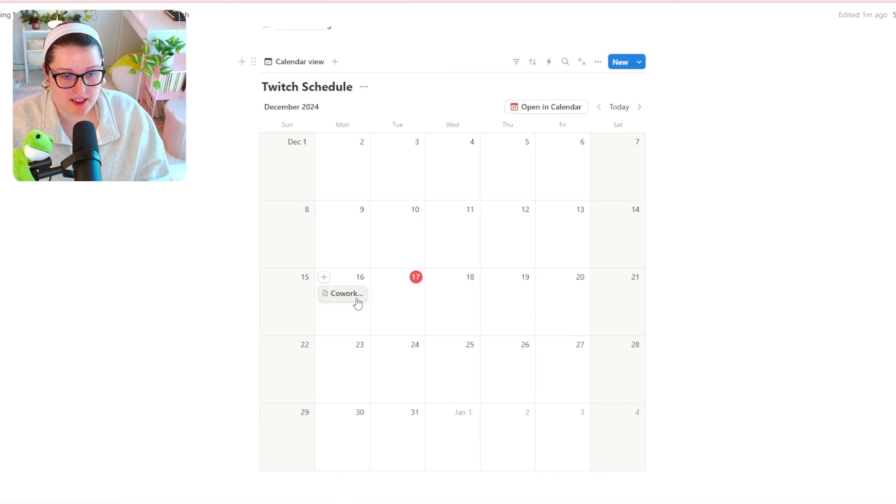
- Duplicate the Coworking Stream entry onto December 18, 20, 23, 25 and 27 in Twitch Schedule
right_click(355, 297)
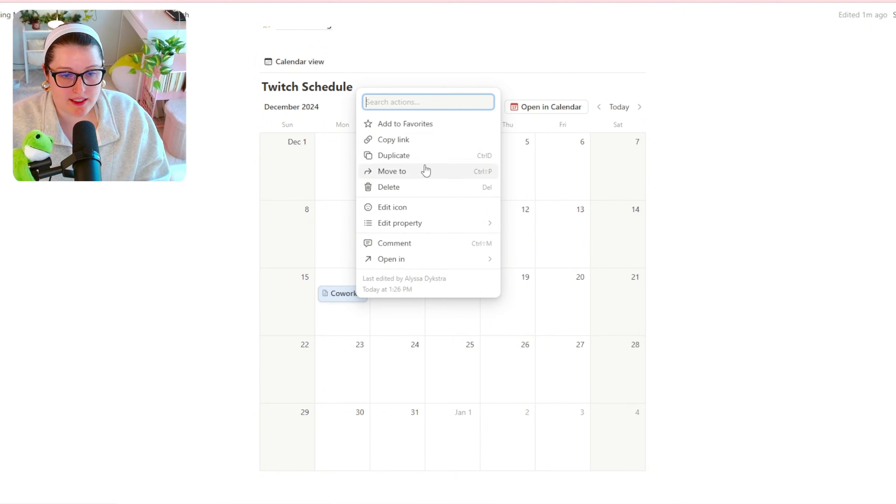
left_click(460, 308)
right_click(466, 294)
left_click(498, 147)
left_click_drag(453, 312, 577, 302)
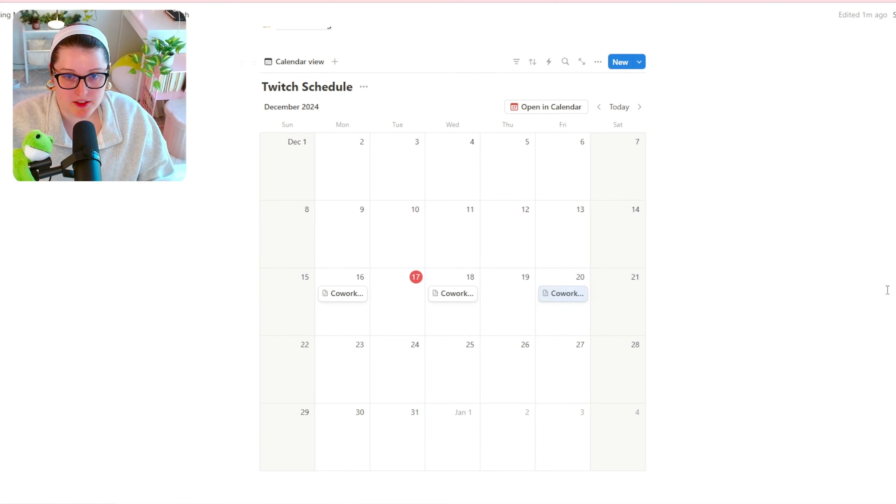
right_click(578, 300)
left_click(629, 158)
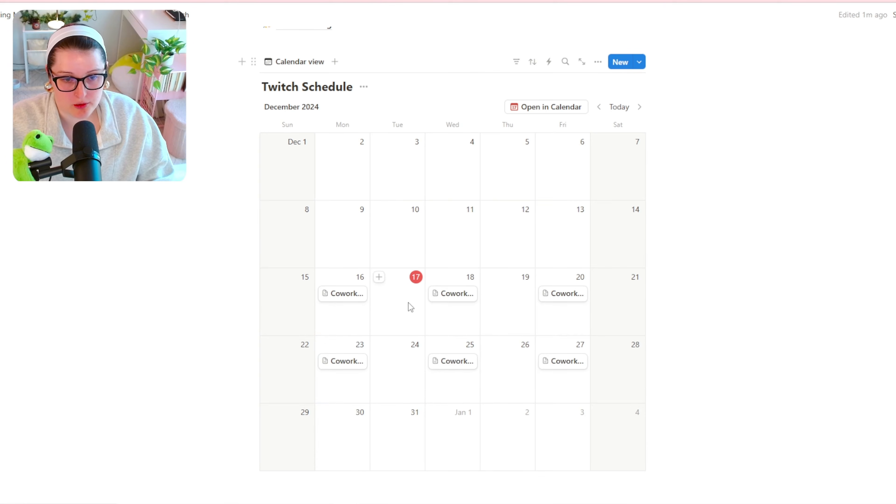
- Create a "Cozy Chaos Gaming: 4pm - 6pm" entry on December 17 and place copies on December 19, 24 and 26
left_click(379, 278)
type("Cozy Chaos Gami")
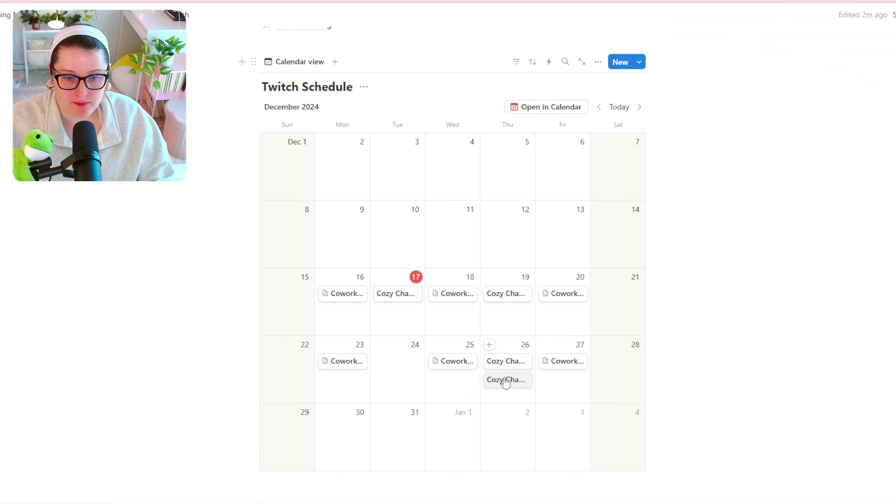
left_click_drag(506, 381, 395, 364)
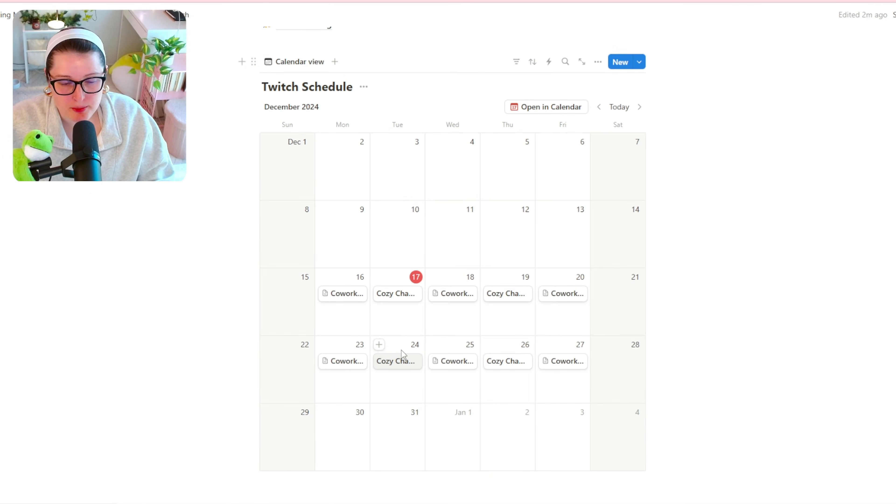
- Write a note about playing Echoes of Wisdom in the body of the December 24 Cozy Chaos Gaming entry
left_click(402, 296)
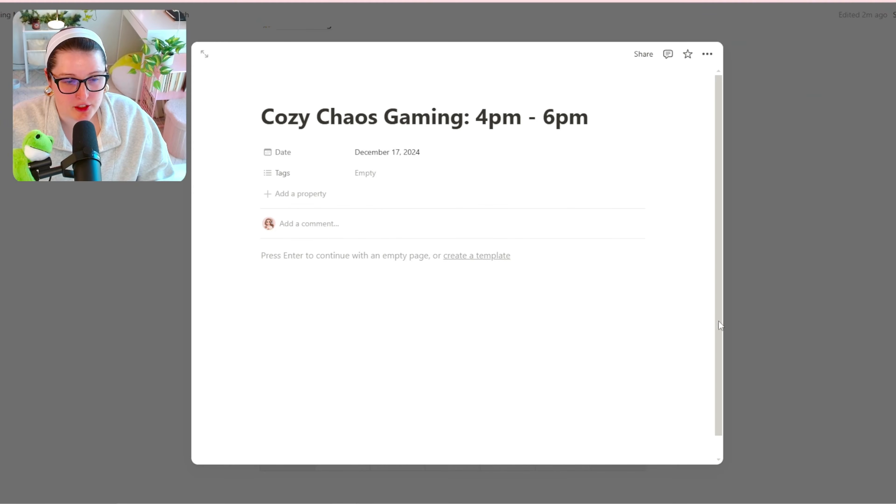
key("Escape")
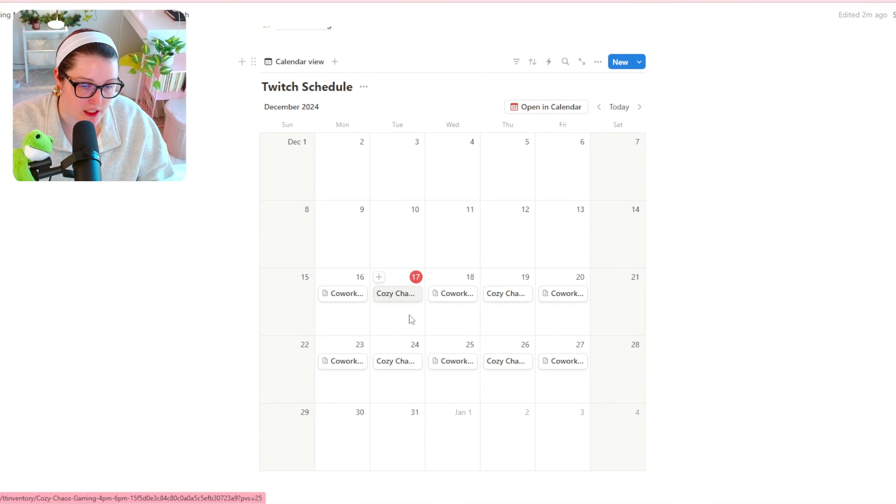
left_click(410, 365)
type("P")
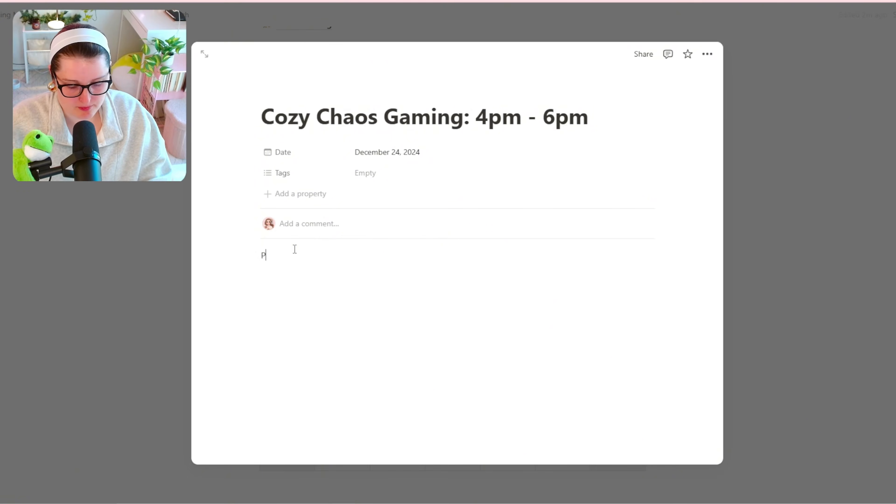
type("layingn Echoes of ")
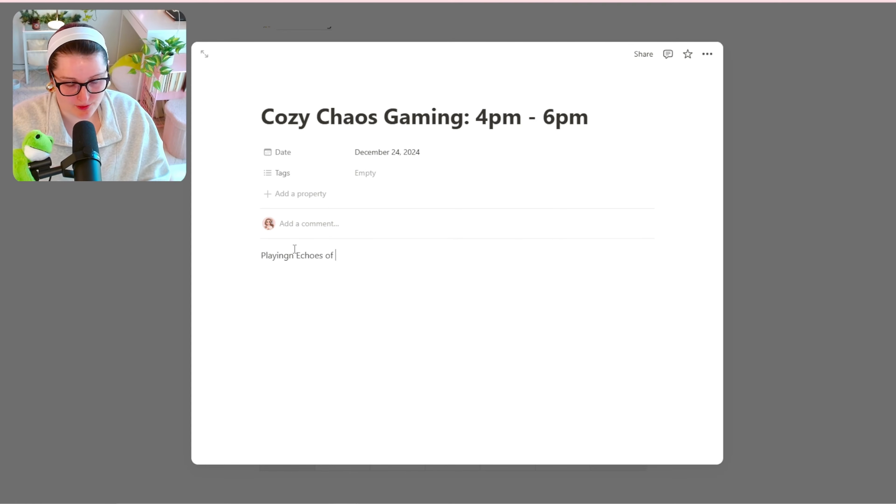
type("Wisdom")
key("Escape")
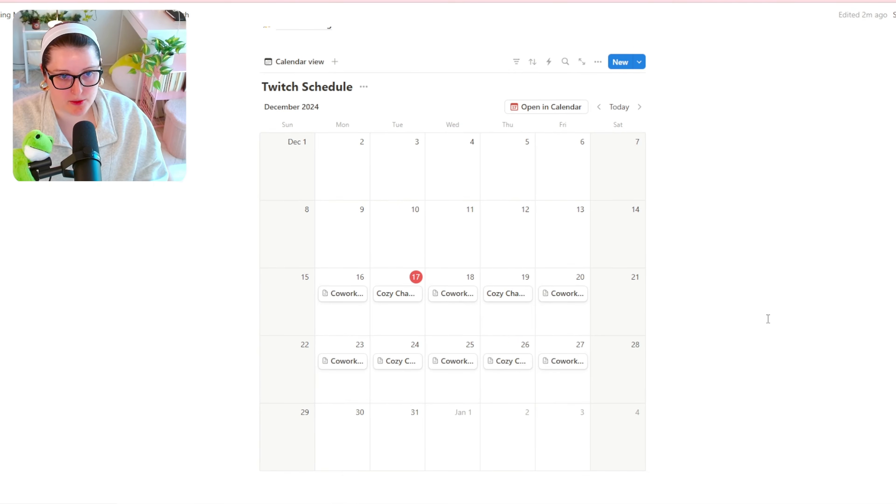
- Return to the Content Creation Goals page and open its Youtube sub-page
scroll(475, 382, "up", 5)
scroll(370, 340, "down", 5)
scroll(370, 336, "up", 5)
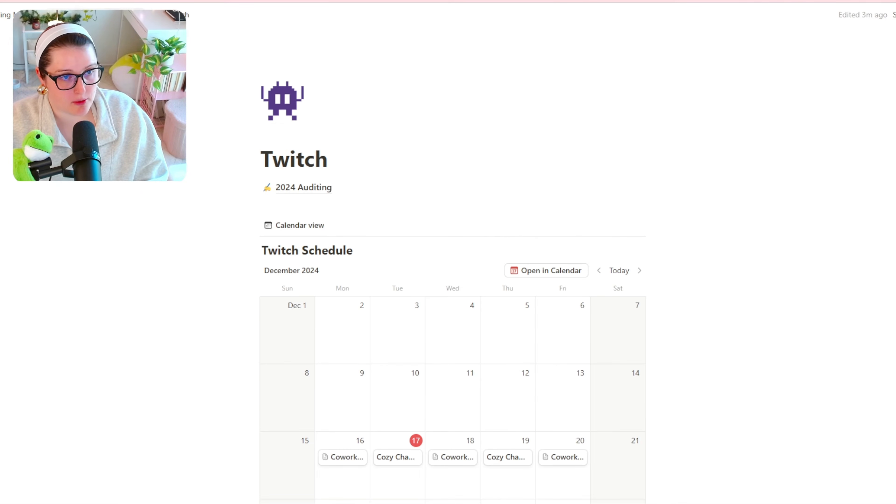
key("alt+Left")
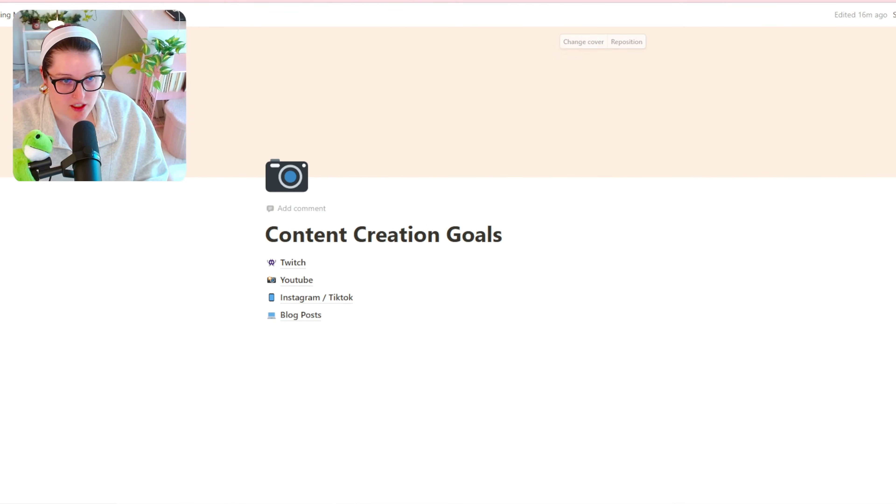
mouse_move(303, 288)
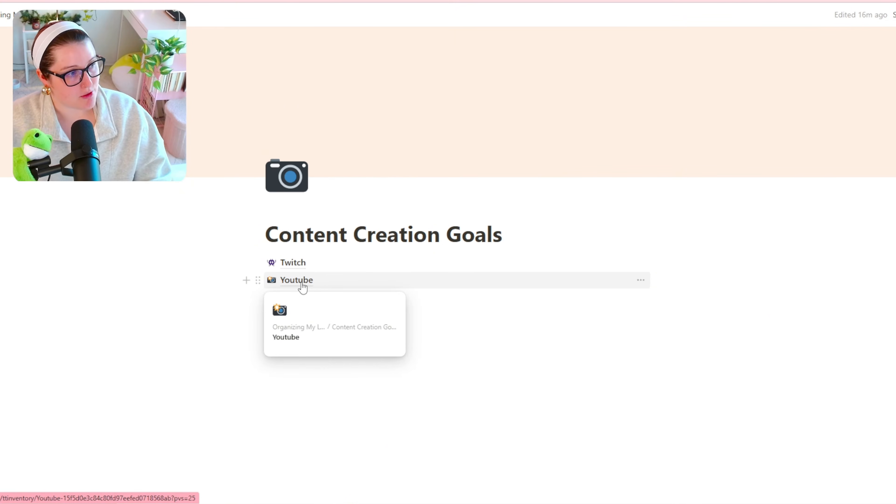
left_click(302, 286)
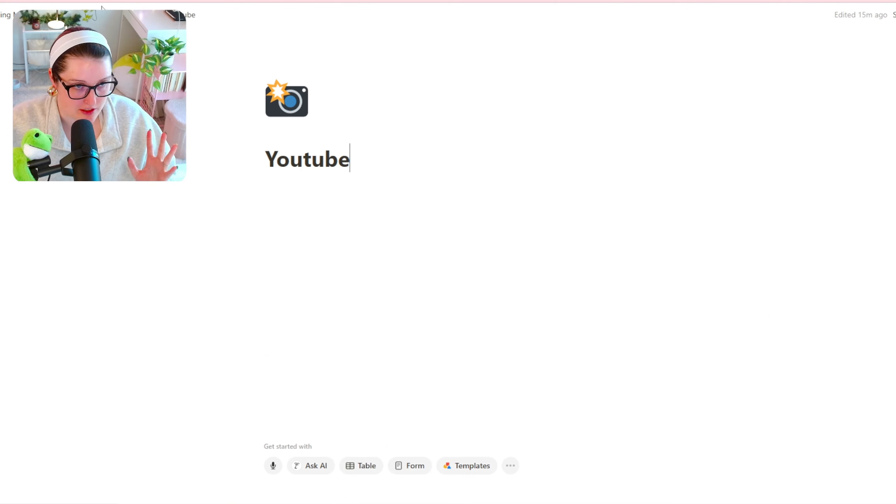
- Insert a calendar database titled "YT Schedule" in the body of the Youtube page
left_click(316, 237)
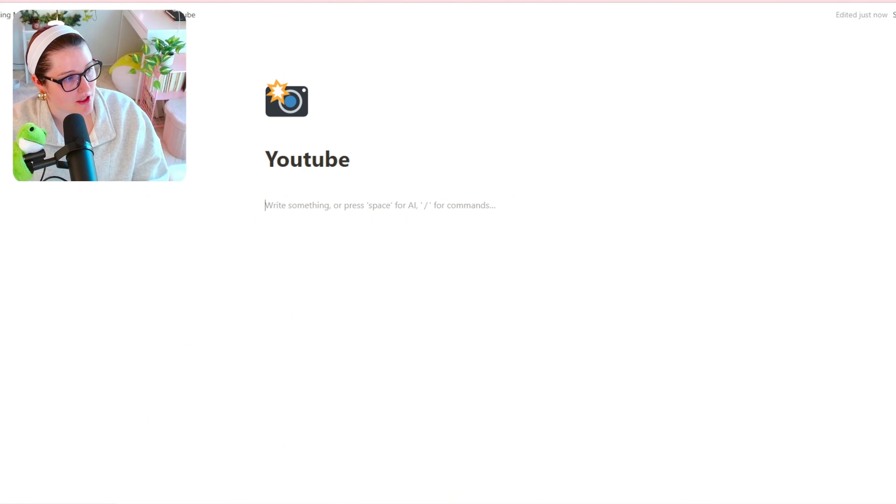
type("/cal")
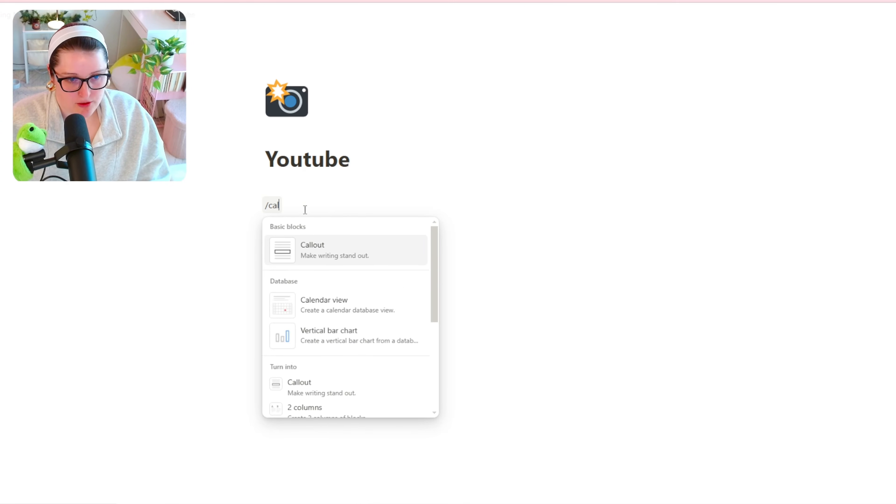
left_click(324, 299)
type("YT Schedule")
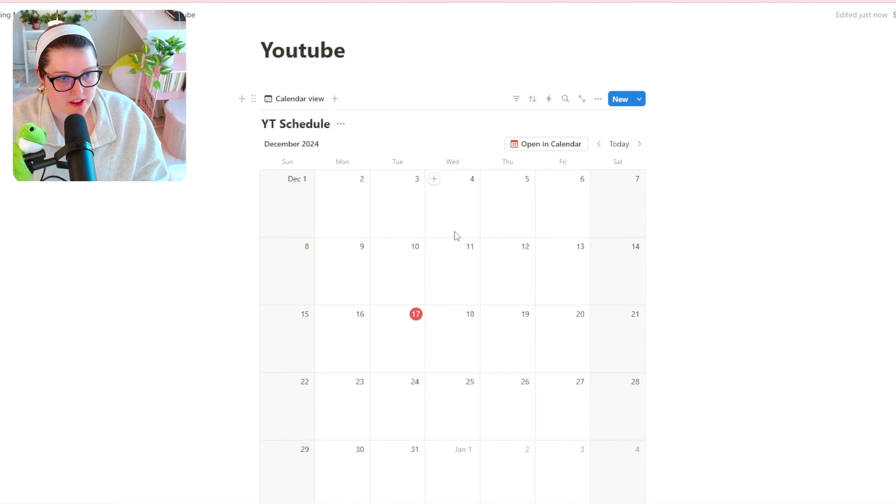
- Add a new entry on December 20, 2024 in YT Schedule and place the cursor in its title
scroll(460, 249, "down", 3)
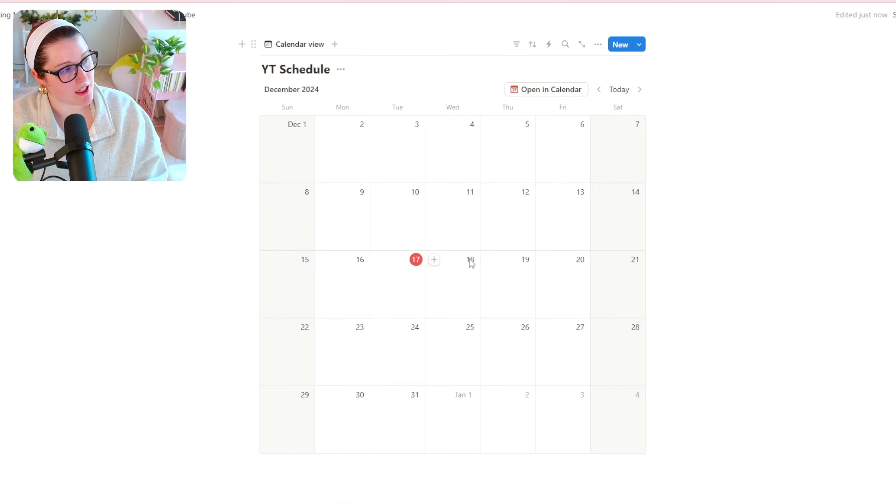
scroll(642, 264, "up", 2)
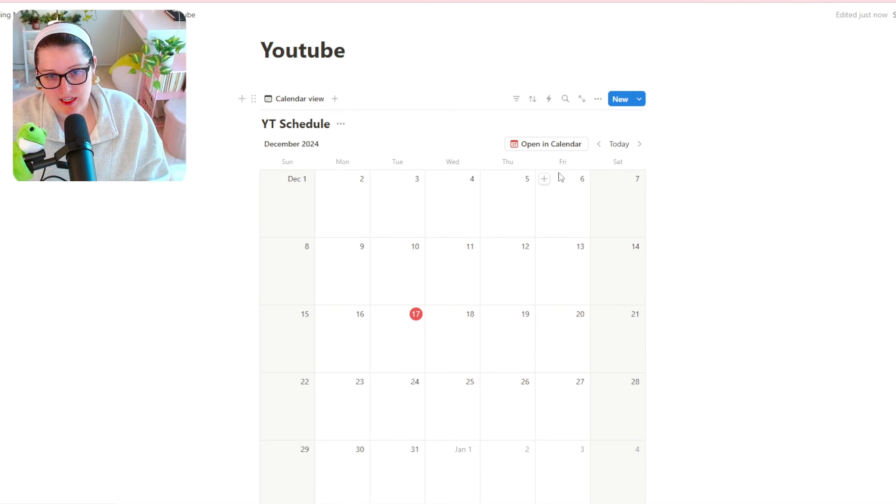
left_click(544, 315)
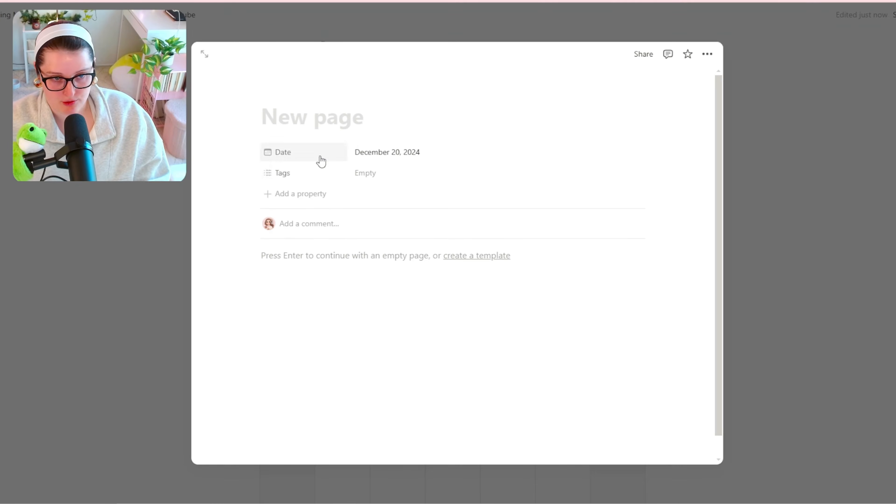
left_click(324, 111)
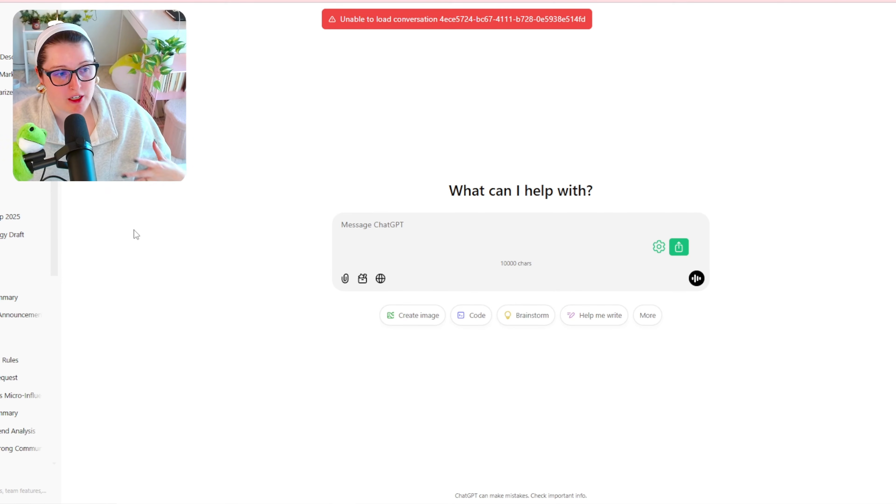
- Switch to ChatGPT and examine an earlier conversation for its post ideas and hook title variations
left_click(21, 199)
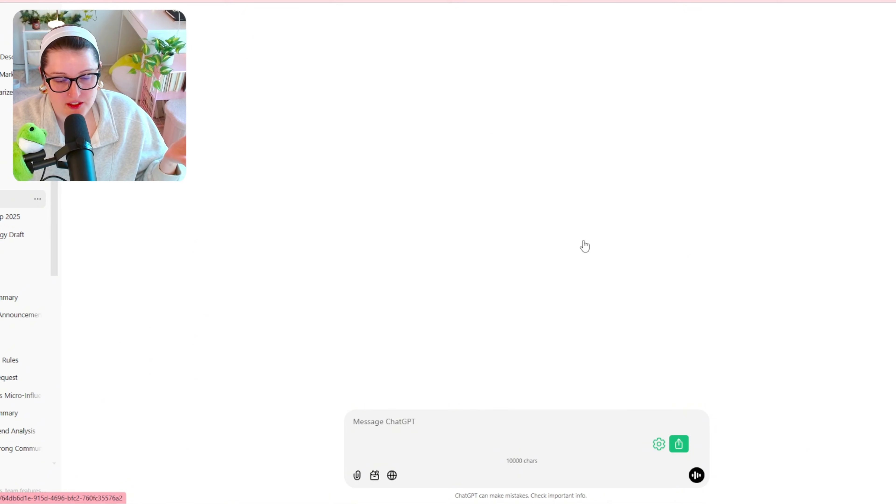
scroll(646, 371, "up", 10)
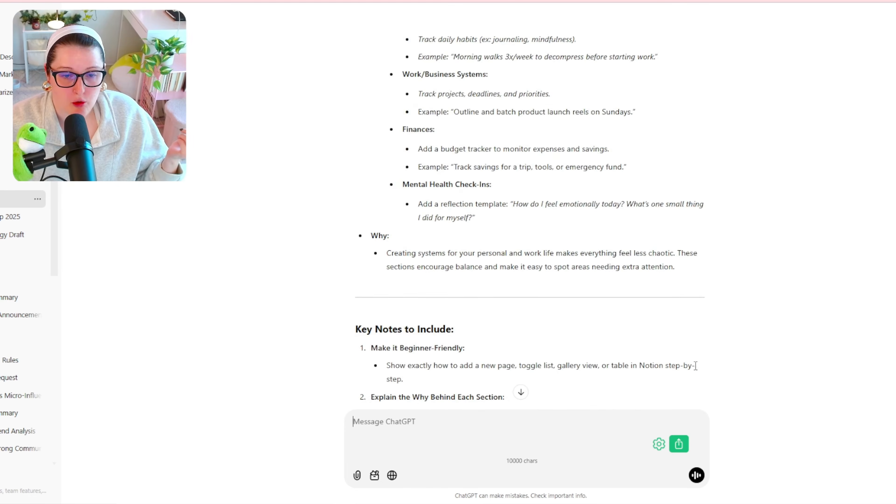
scroll(530, 226, "up", 15)
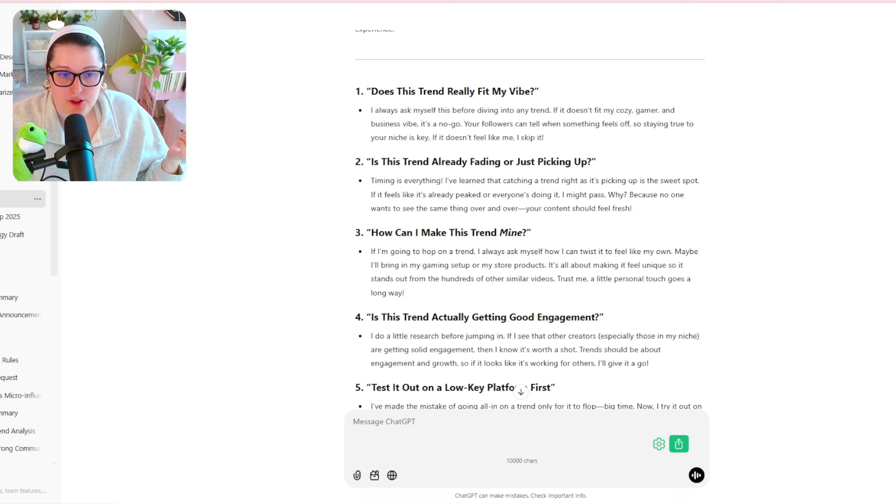
scroll(529, 226, "up", 10)
scroll(529, 225, "up", 20)
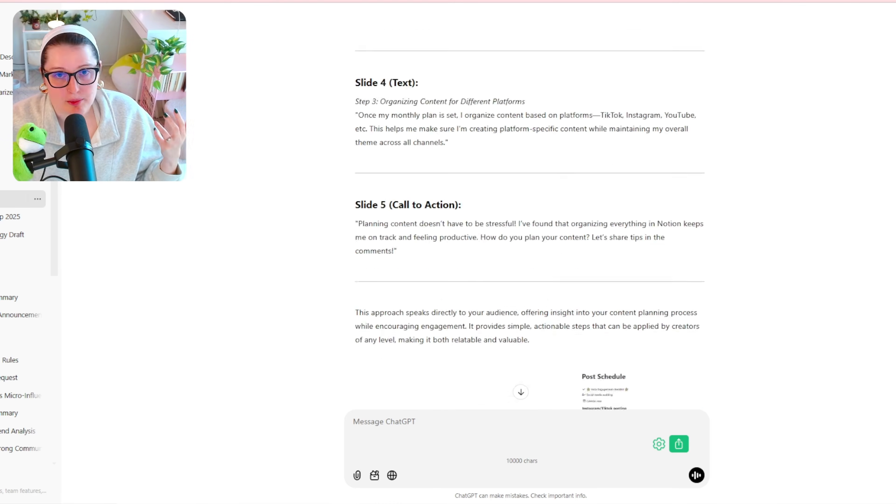
scroll(529, 226, "down", 15)
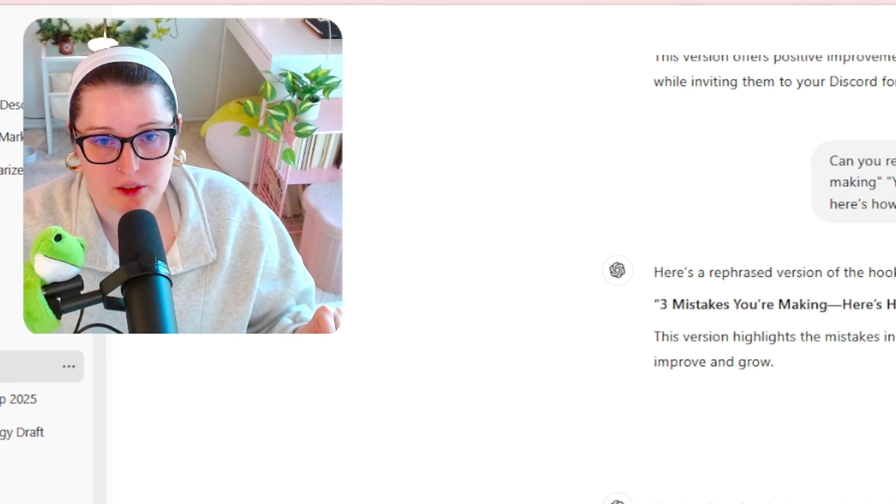
scroll(776, 248, "down", 10)
scroll(776, 247, "up", 5)
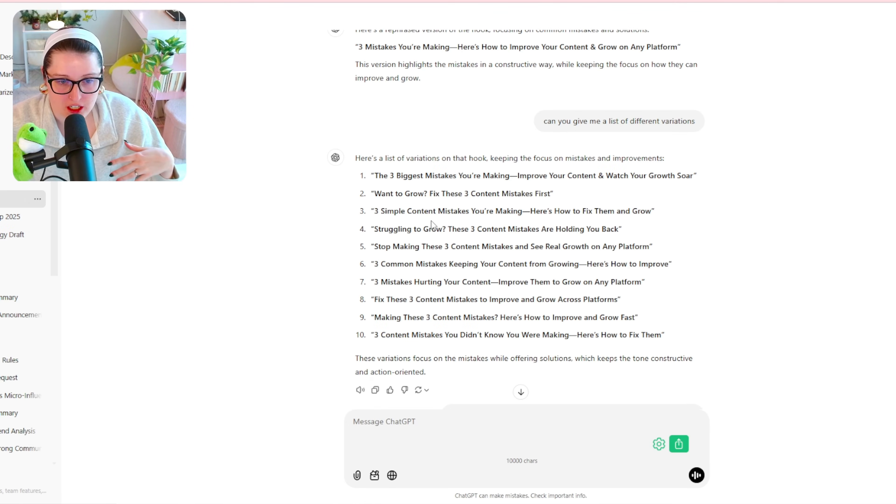
left_click_drag(583, 196, 360, 198)
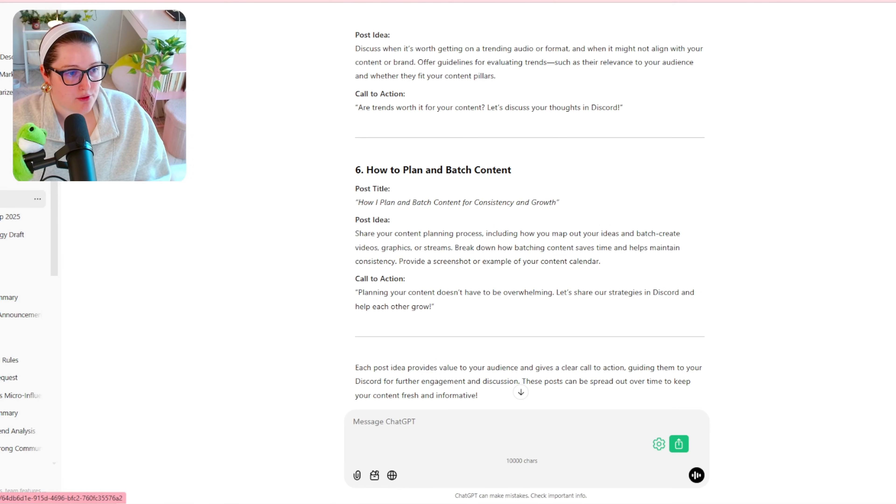
- In a new chat, request YouTube vlog title ideas about productivity and balancing being a mom, based on trending search results in the niche
key("ctrl+shift+o")
type("I am a con")
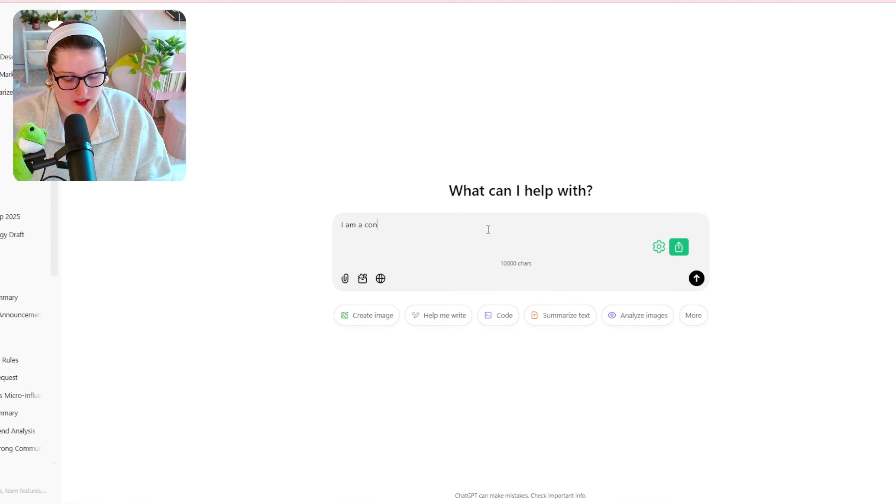
type("tent creator, and my con")
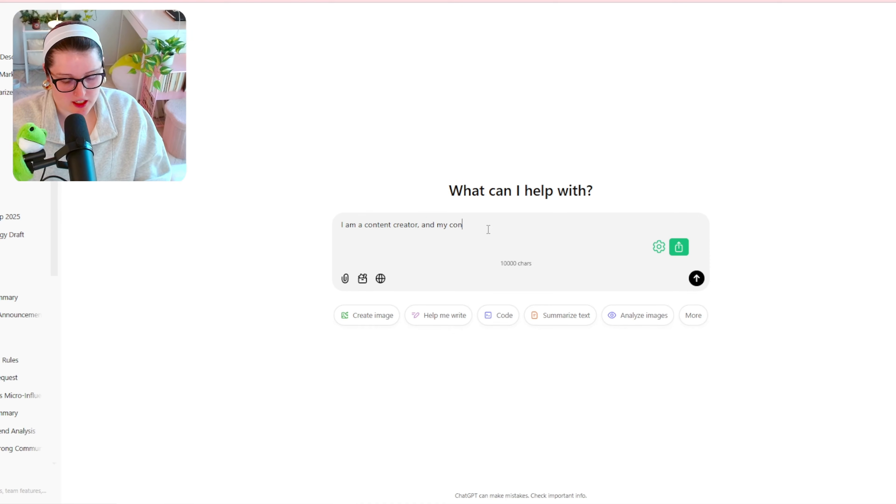
type("tent is about ")
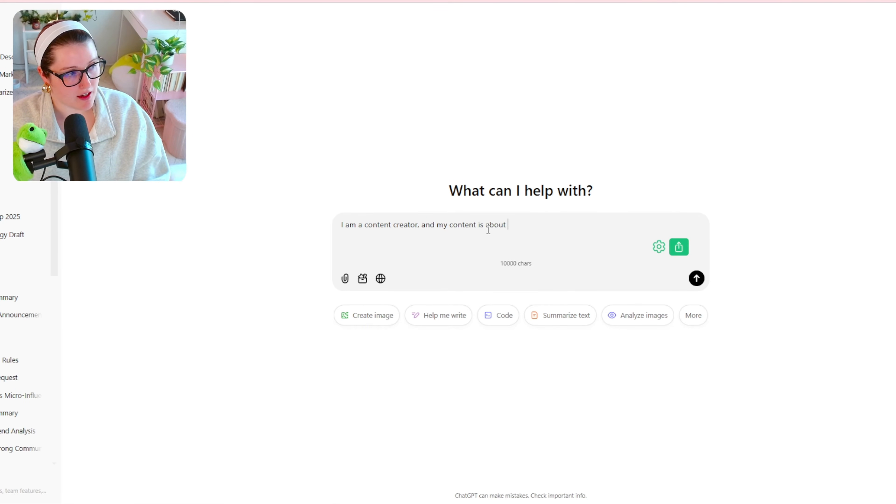
type("products")
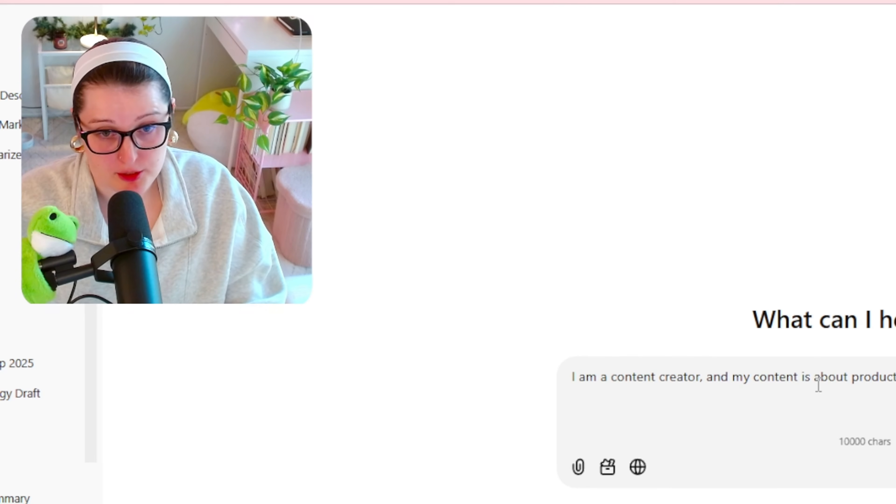
type("ivity and balancing bei")
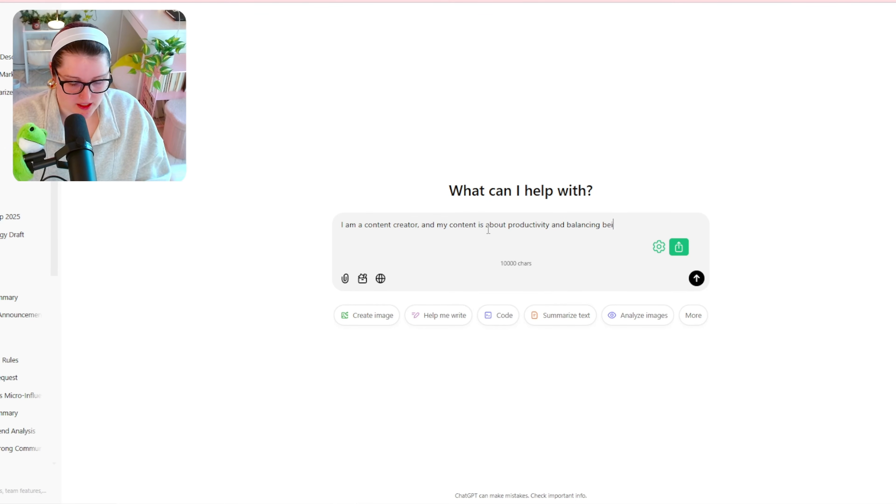
type(". Can")
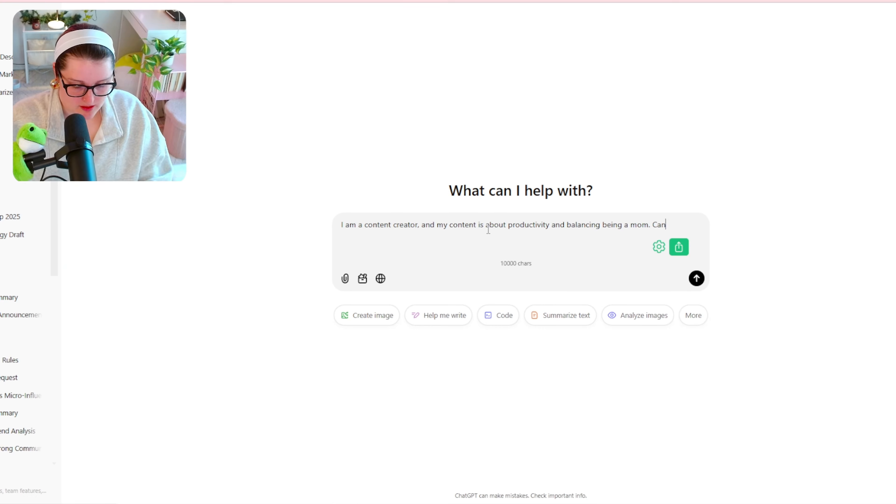
type(" you give me some youtube vlog title ideas")
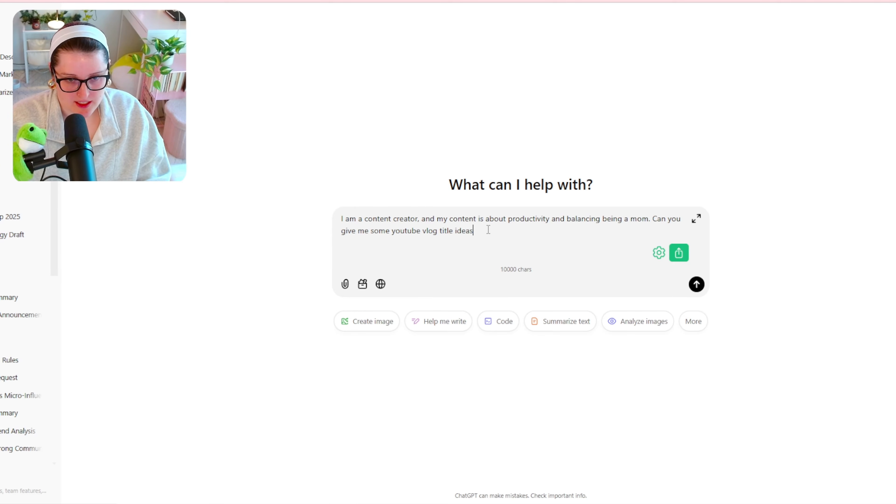
type(" for th")
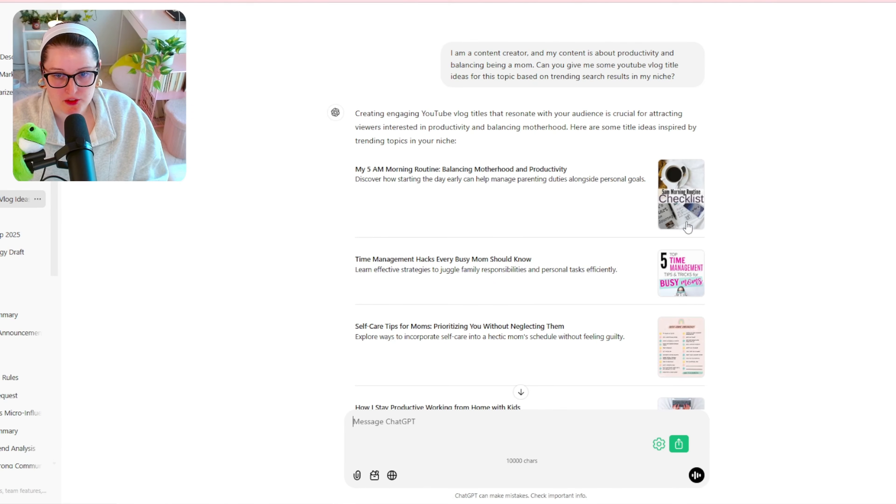
- Ask ChatGPT to create a long list of original vlog titles
scroll(687, 227, "down", 6)
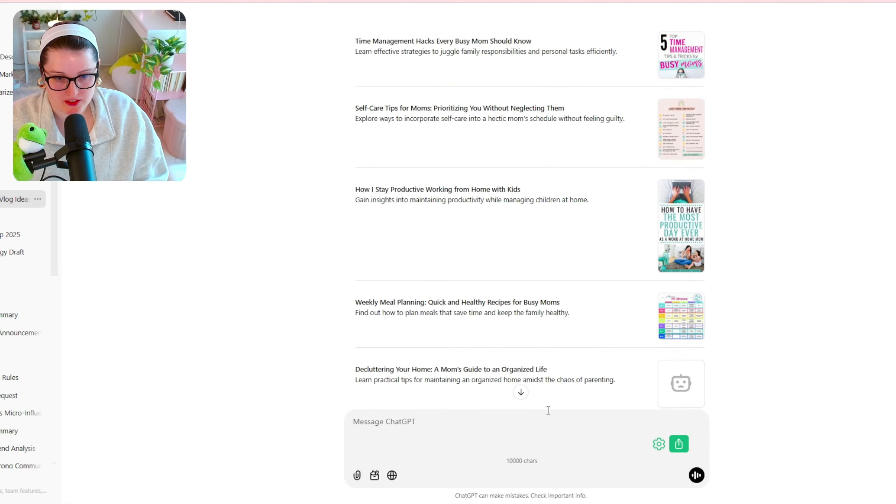
type("can you now cre")
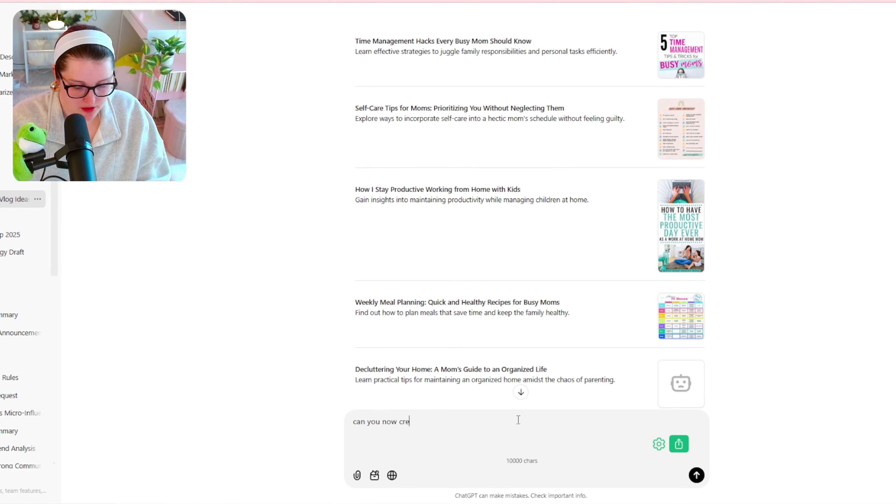
type("ate some original ")
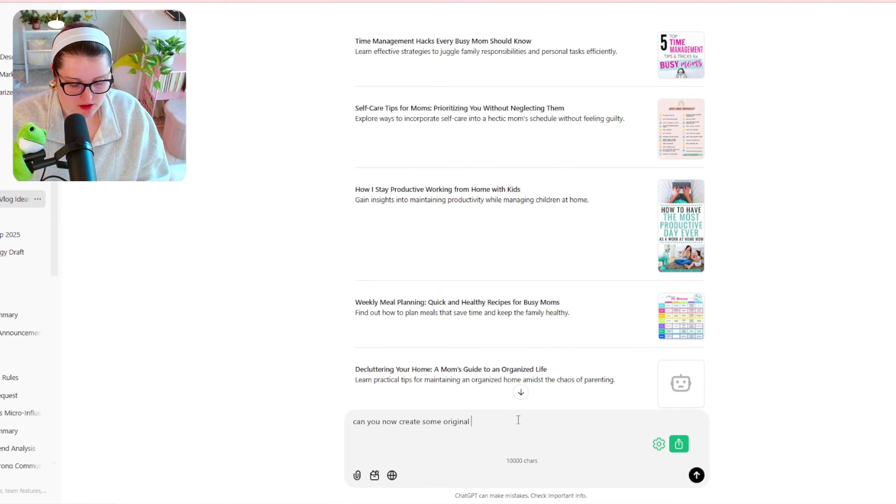
type("vlog titles forme")
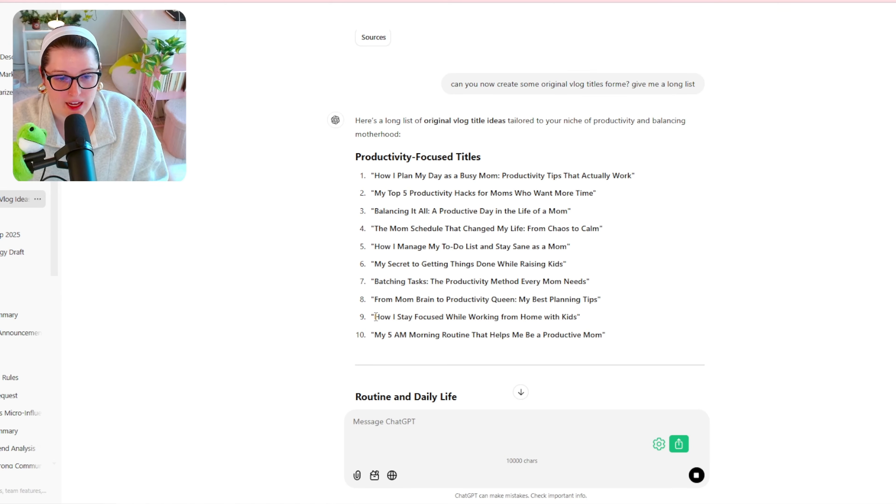
- Copy the title "How I Stay Focused While Working from Home with Kids" into the title of the December 20, 2024 Notion entry
left_click_drag(375, 317, 578, 327)
key("ctrl+c")
left_click(387, 295)
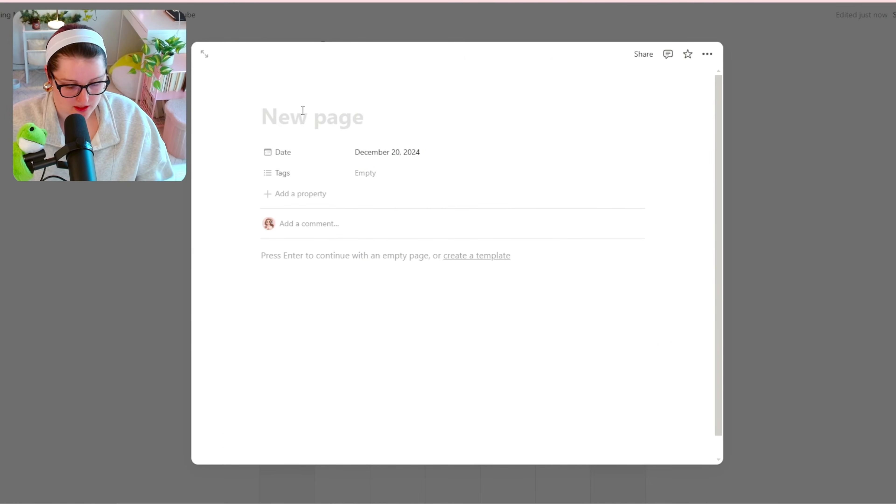
key("ctrl+v")
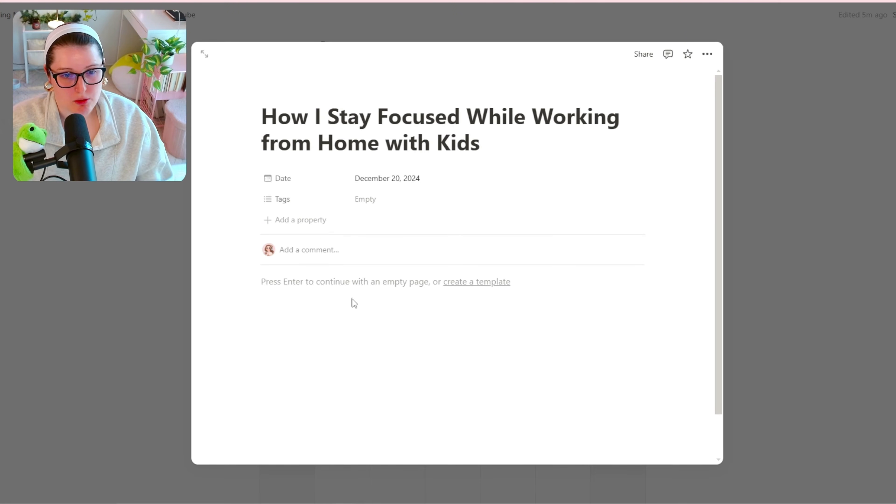
- Add the bullet "Use a pomo timer to schedule breaks for myself" to the entry's body, followed by an empty bullet
left_click(319, 284)
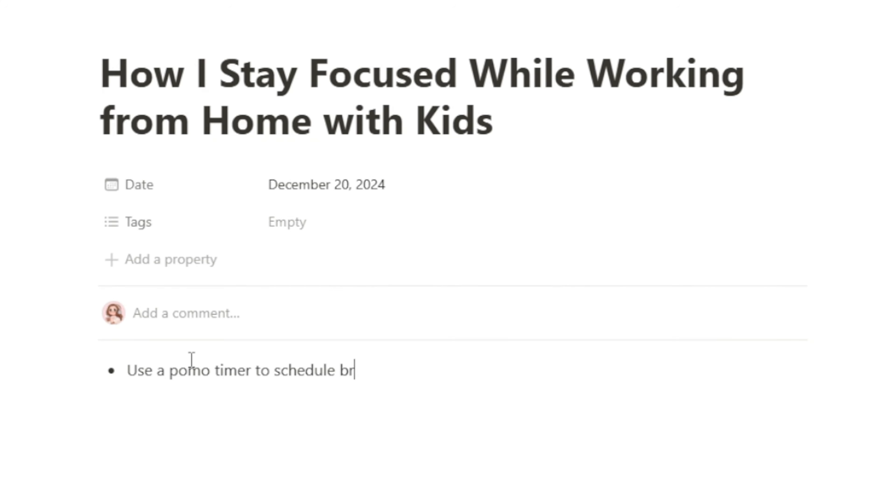
type("eaks ")
type("for myself!")
key("BackSpace")
key("BackSpace")
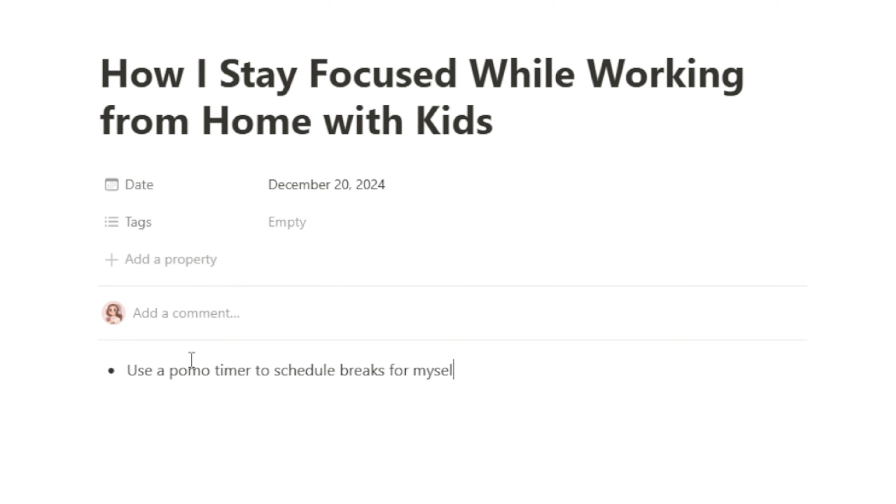
type("f")
key("Return")
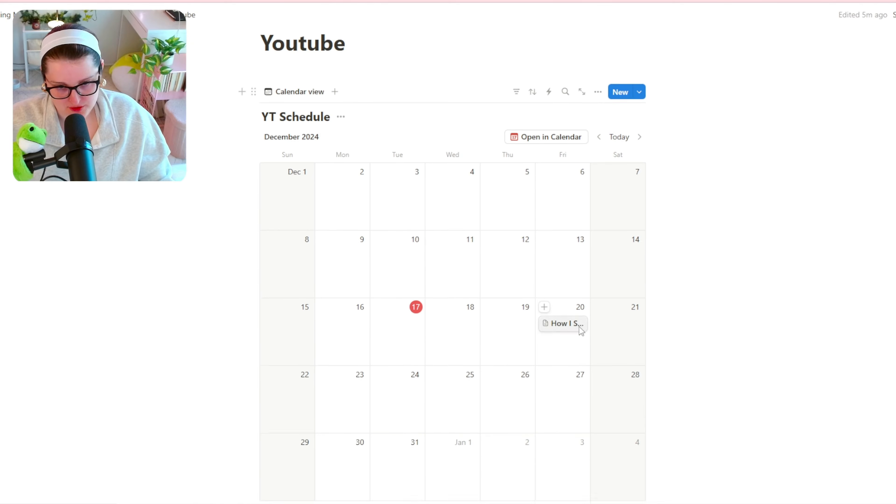
- Reopen the December 20 video entry in YT Schedule to review its title and notes, and close it
scroll(580, 330, "down", 1)
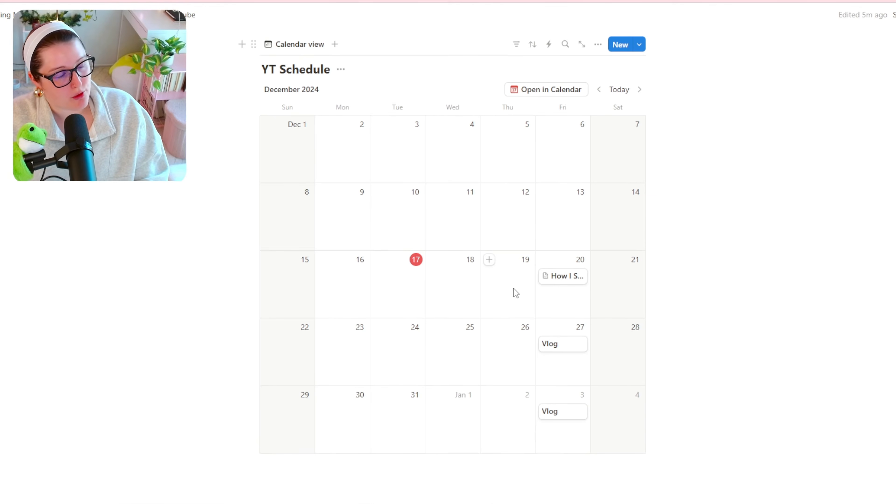
left_click(561, 286)
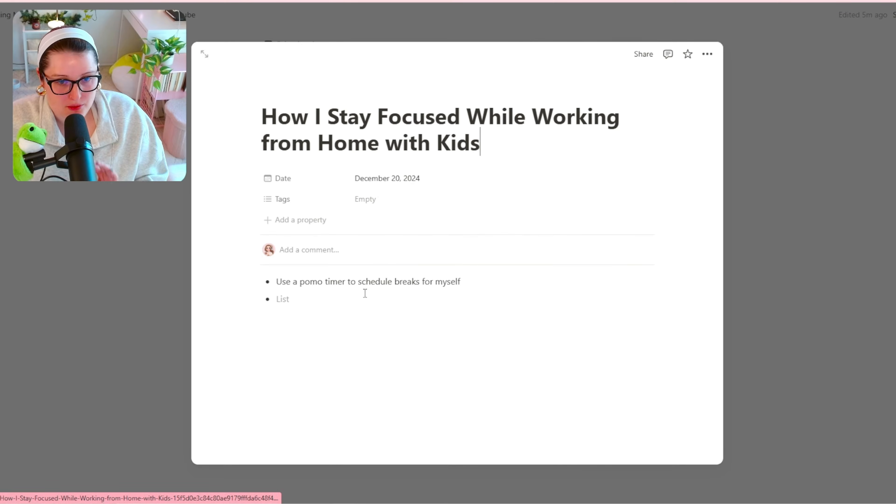
key("Escape")
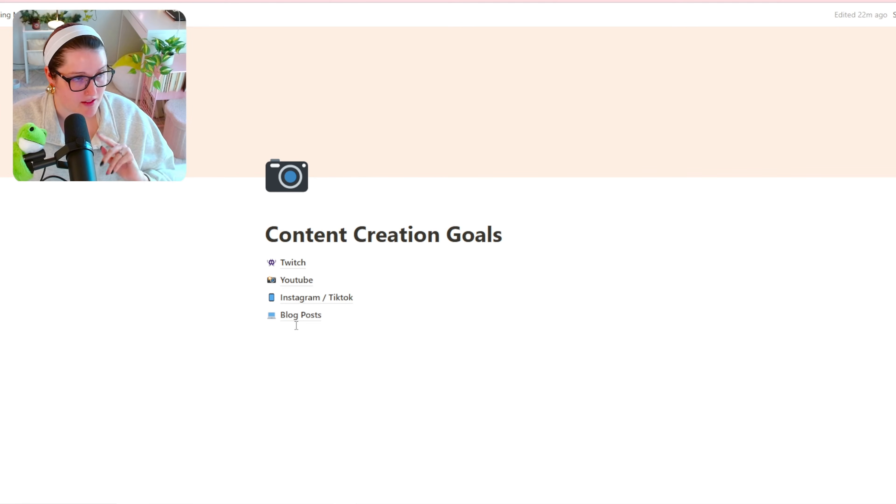
- Return to the Organizing My Life page and add a sub-page titled "2025 Quarterly Goals" below Content Creation Goals
left_click(7, 19)
scroll(188, 353, "down", 5)
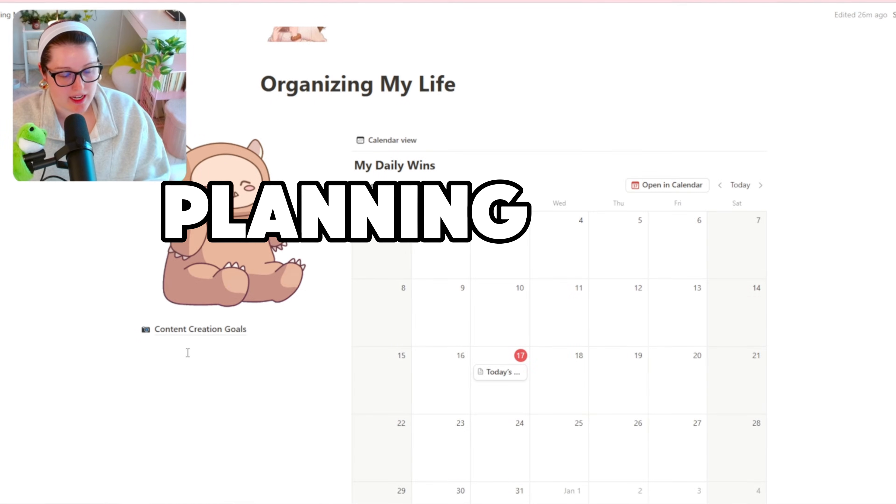
left_click(187, 353)
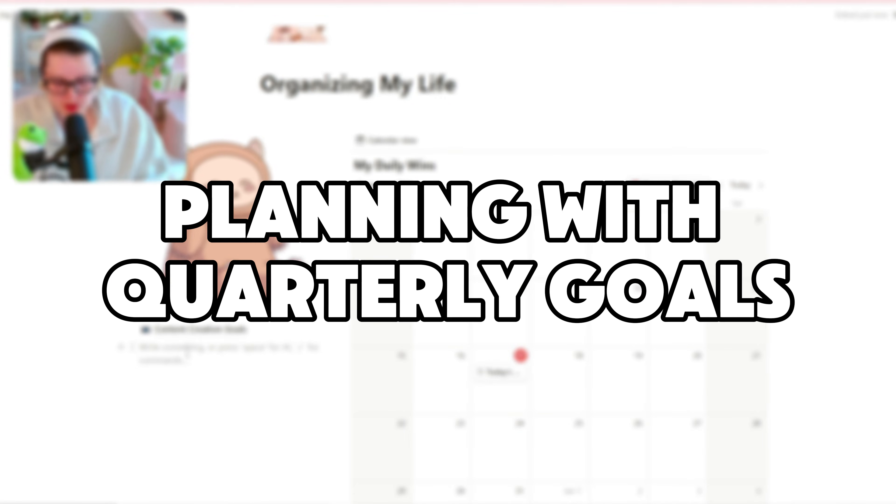
type("/")
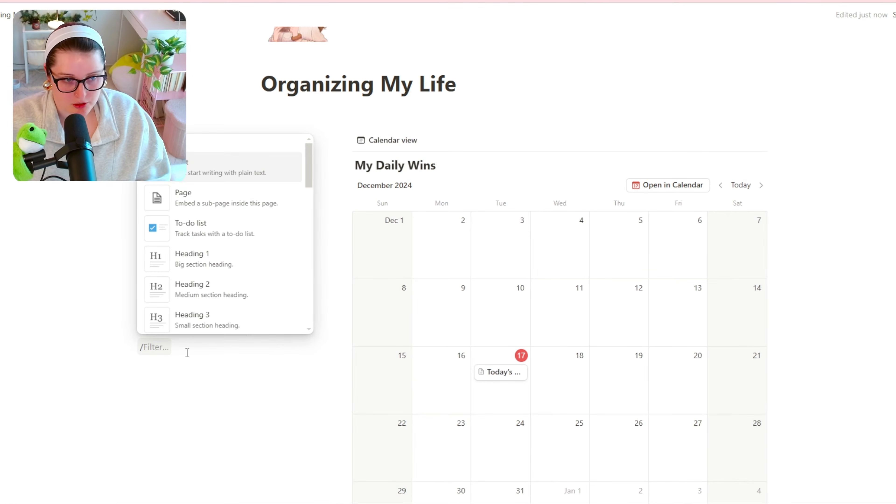
left_click(227, 196)
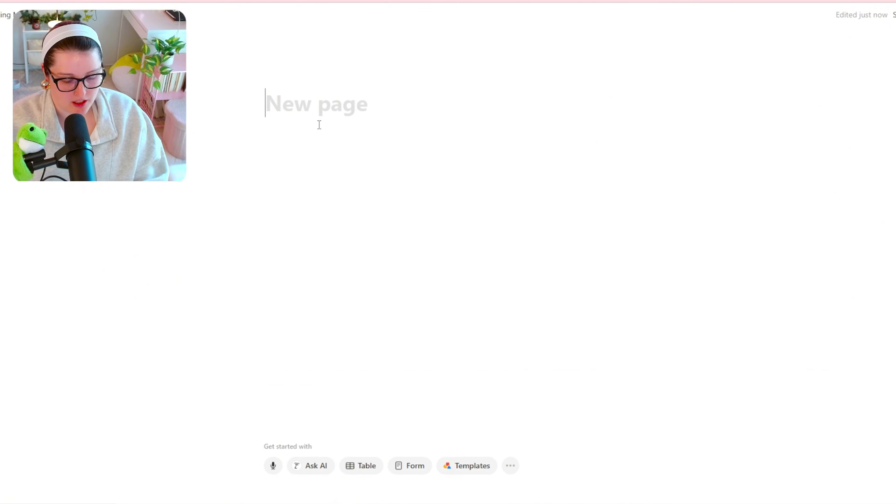
type("2025 Quarterl")
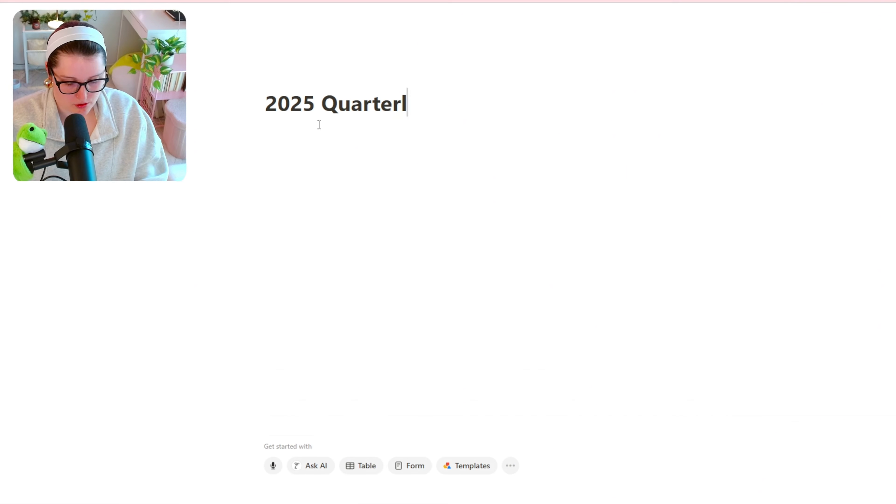
type("y Goals")
key("Return")
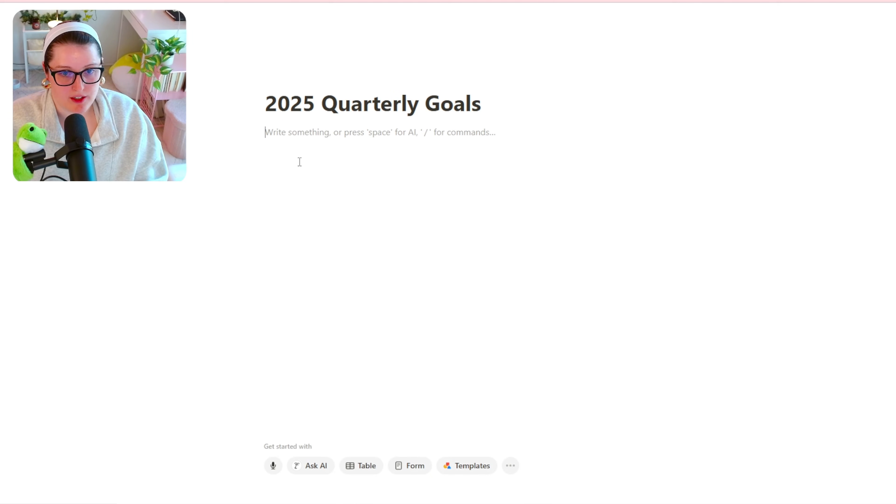
- Insert a simple table in the 2025 Quarterly Goals page, leaving a blank line beneath the title
key("Return")
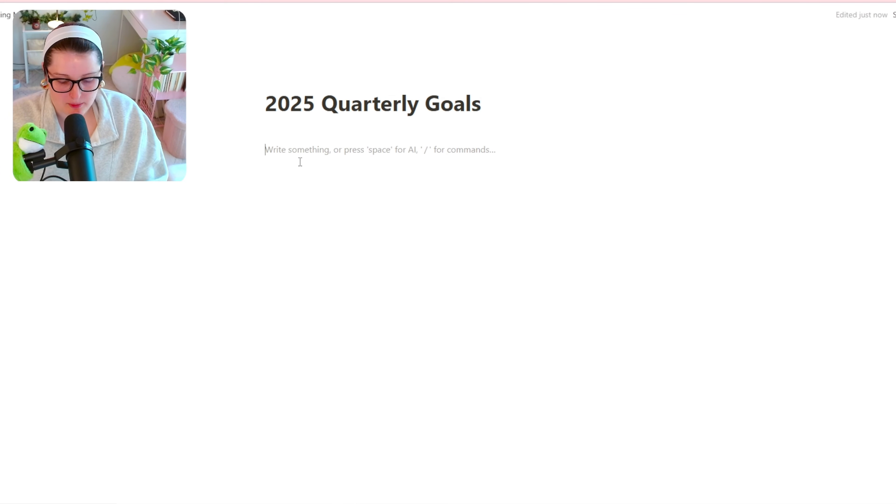
type("/")
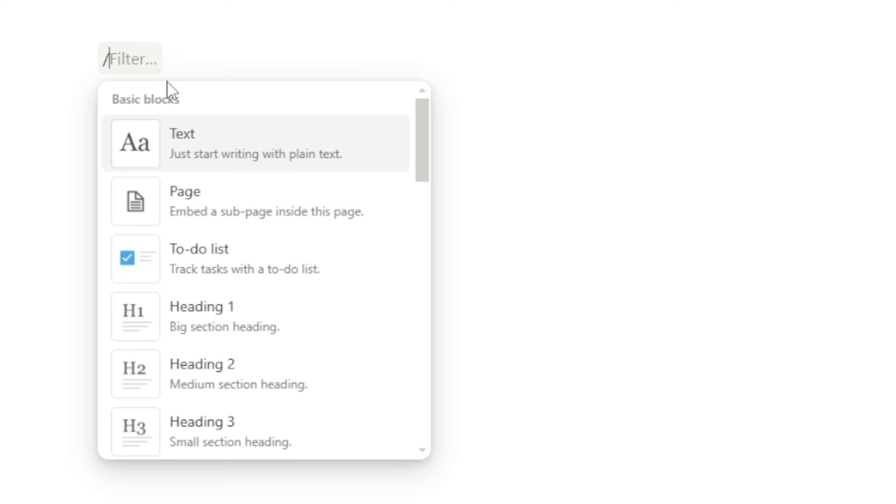
type("tab")
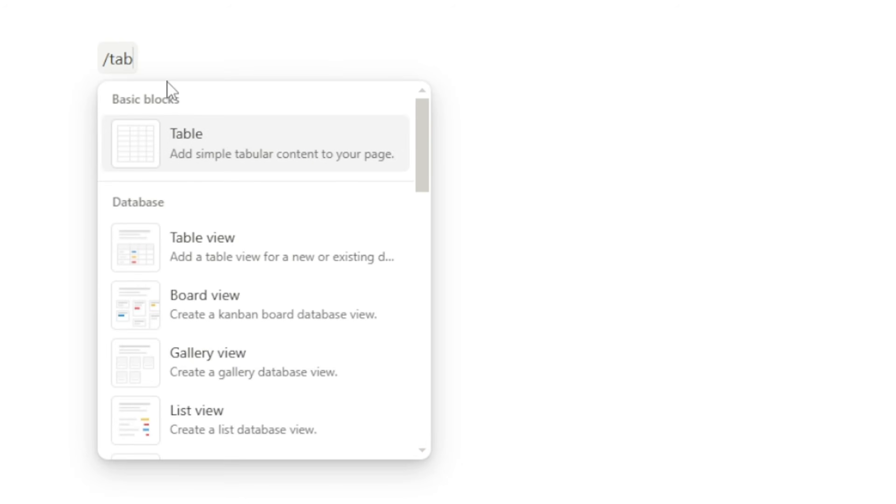
key("Return")
- Fill the table's first column with "Quarter 1 goals", "Quarter 2 goals", "Quarter 3 goals" and "Quarter 4 goals", and place the cursor below the table
type("Quart")
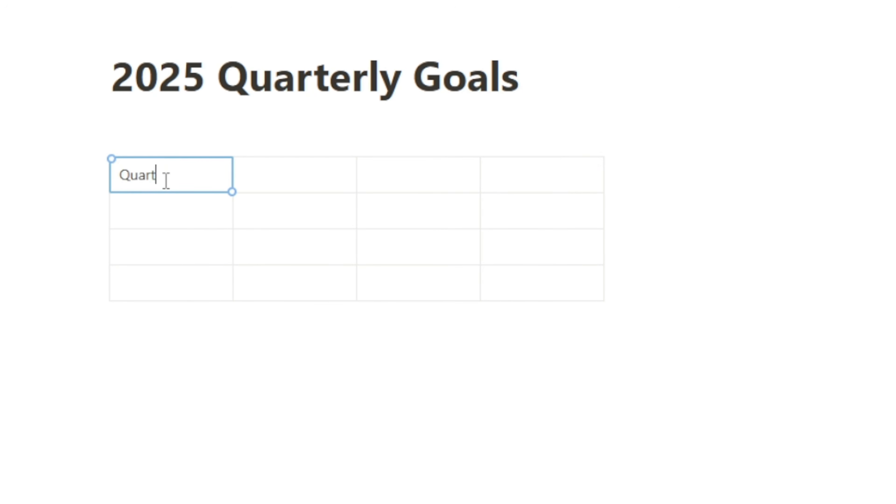
type("er 1 goals")
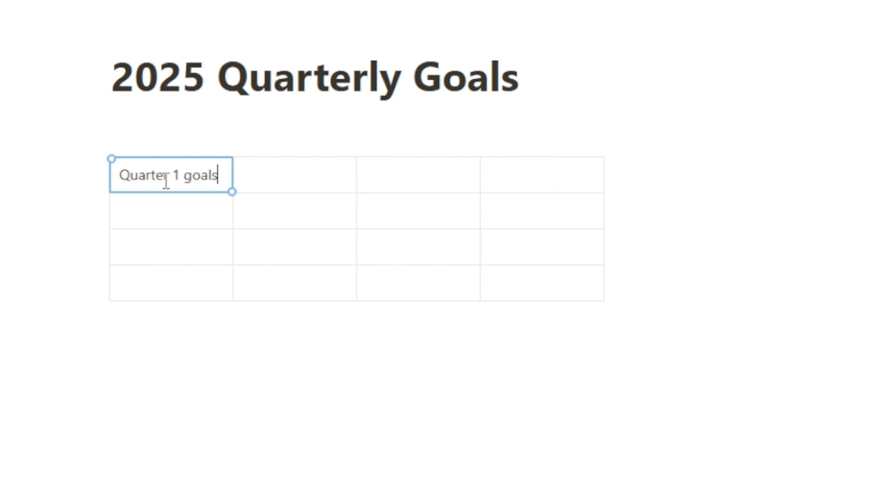
left_click(150, 221)
type("Quarter 2 goals")
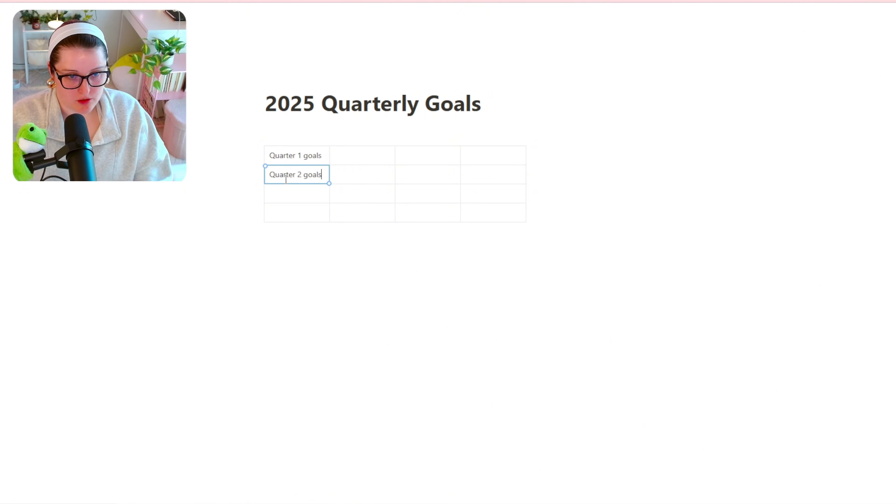
left_click(283, 196)
type("Quarter 3 goals")
left_click(289, 214)
type("Quar")
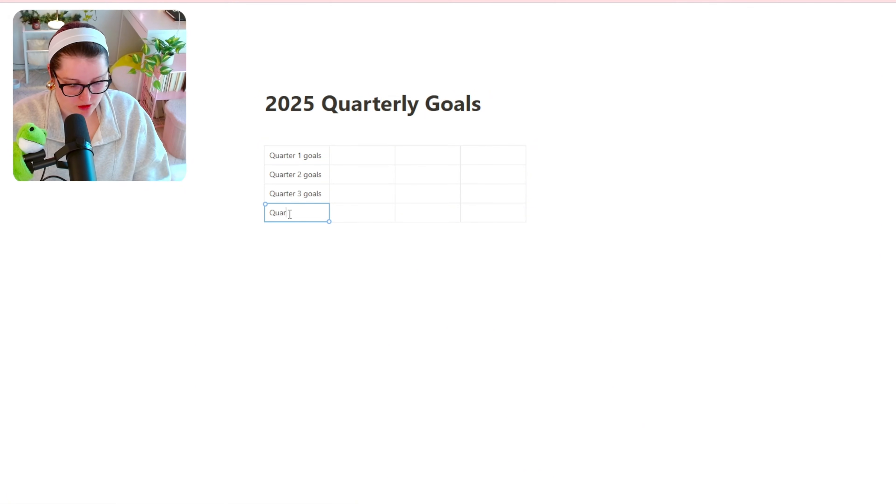
type("ter 4 goals")
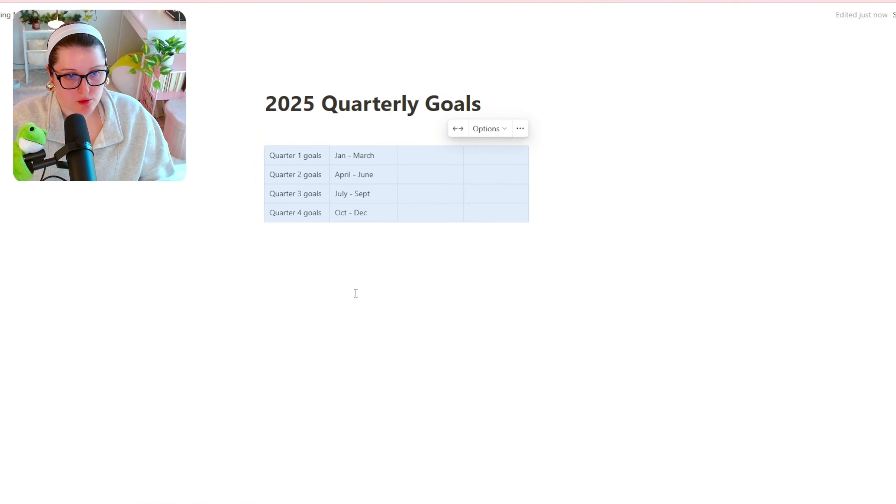
left_click(356, 292)
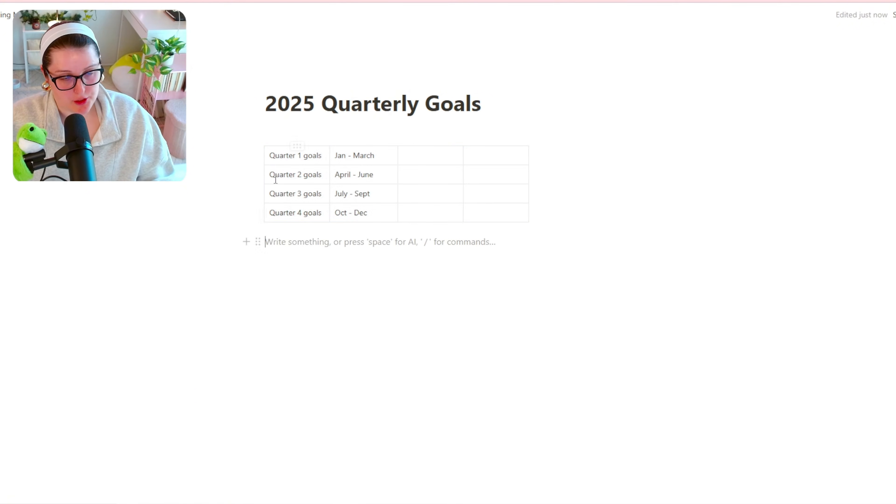
- Turn the quarter table into a database and title it "Quarterly Goals"
left_click(258, 156)
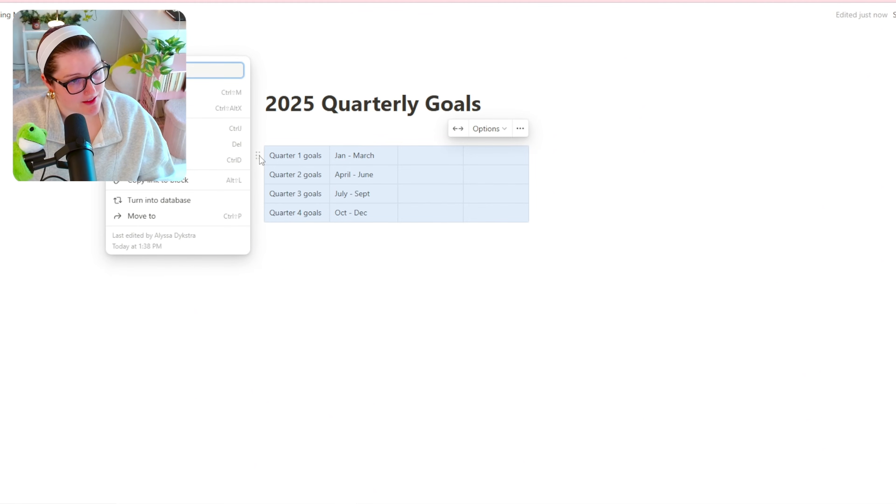
left_click(179, 200)
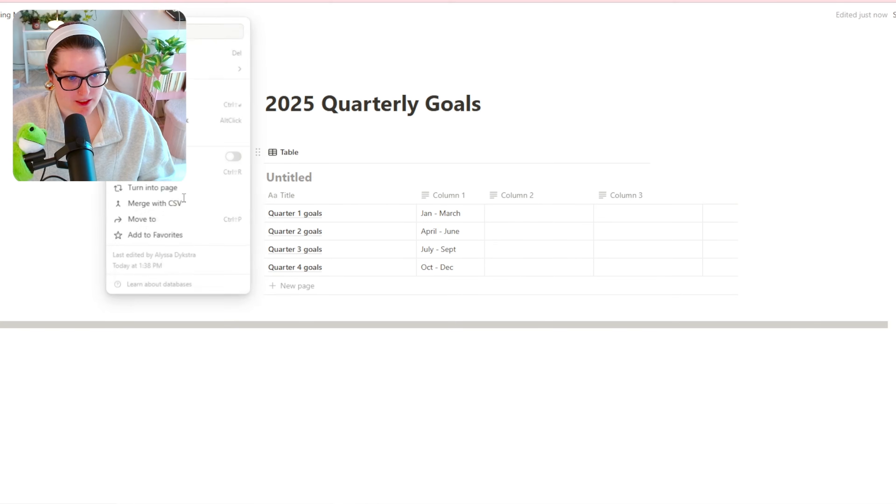
type("Quarterly")
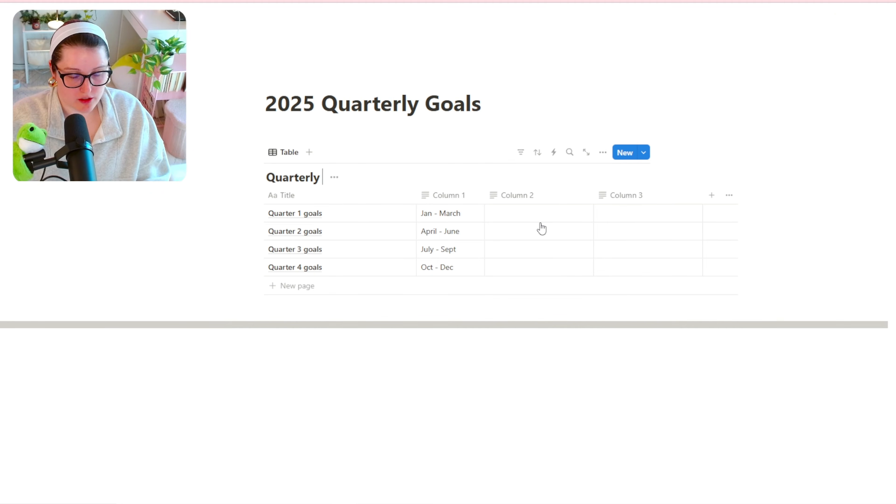
type(" Goals")
- Change the Column 1 property of the Quarterly Goals database to the Date type
left_click(451, 196)
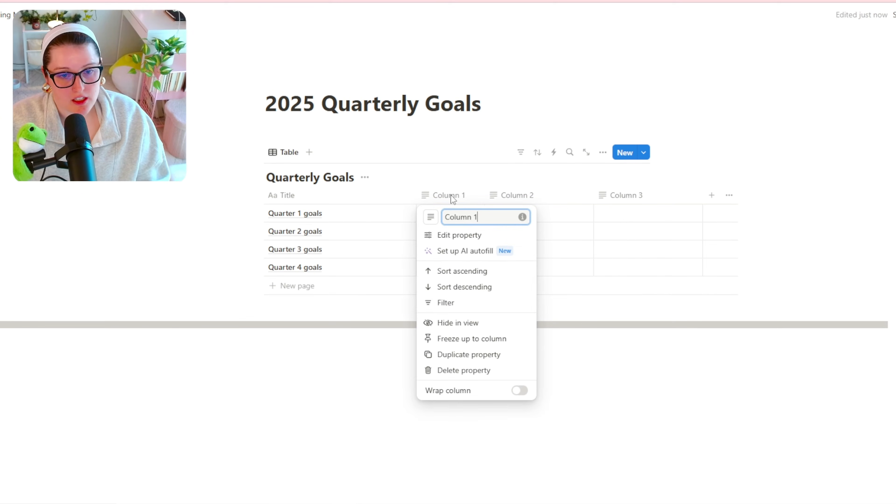
left_click(454, 237)
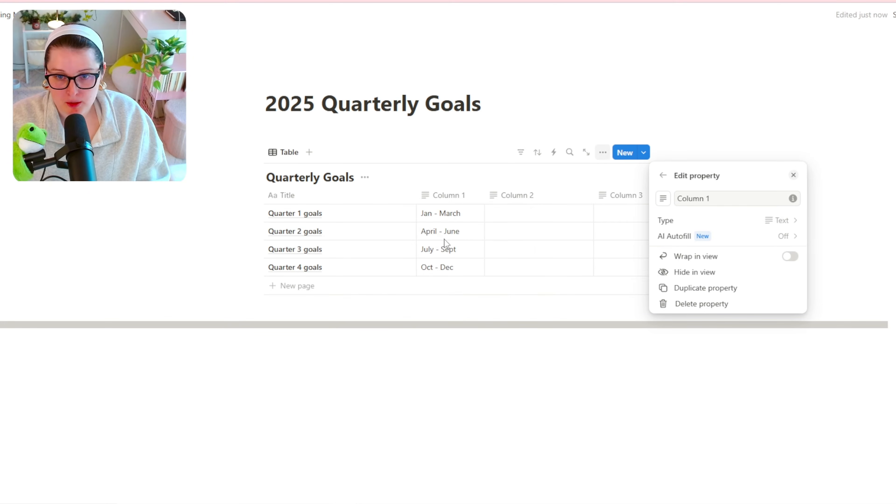
left_click(749, 222)
left_click(730, 315)
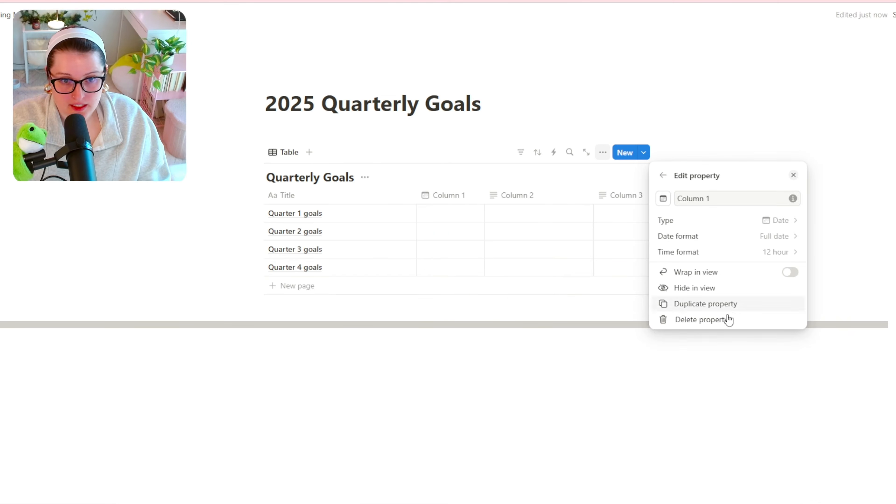
- Set the Quarter 1 goals date to a range from January 1, 2025 to March 31, 2025
left_click(450, 213)
left_click(490, 280)
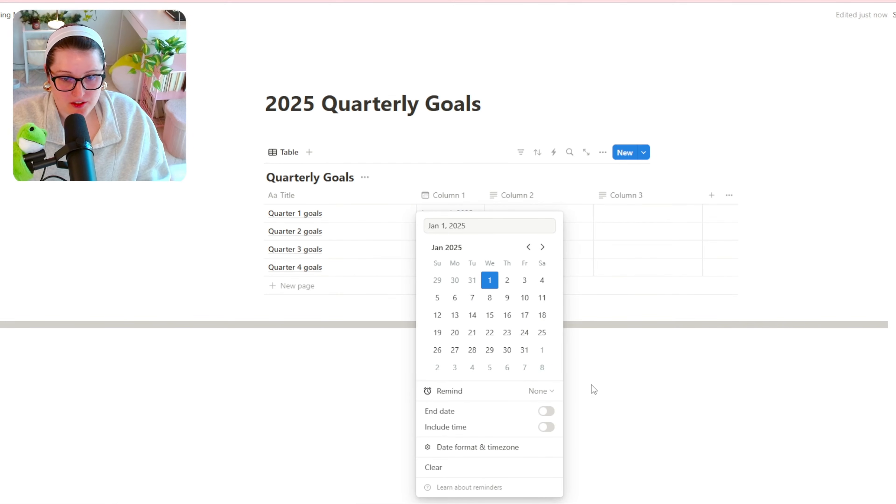
left_click(547, 411)
left_click(542, 247)
left_click(543, 247)
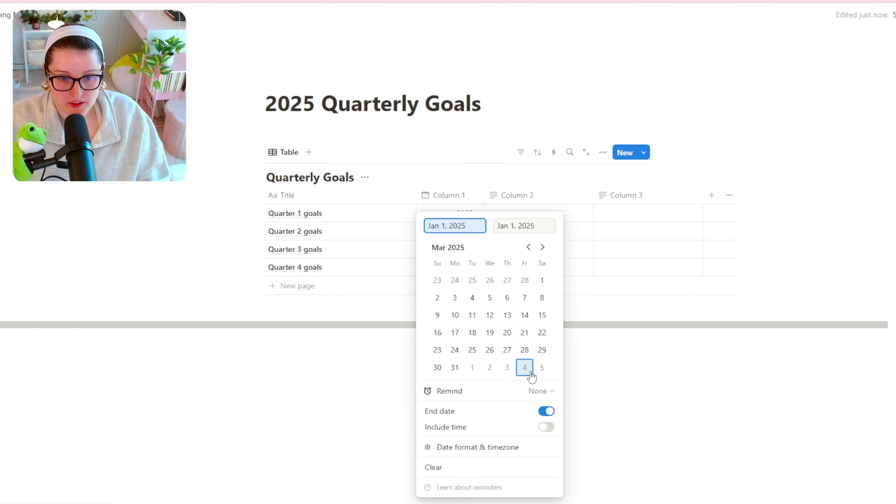
left_click(454, 367)
- Set 2025 date ranges of April 1–June 30, July 1–September 30 and October 1–December 31 for Quarters 2 to 4, and widen Column 1
left_click(455, 232)
left_click(472, 280)
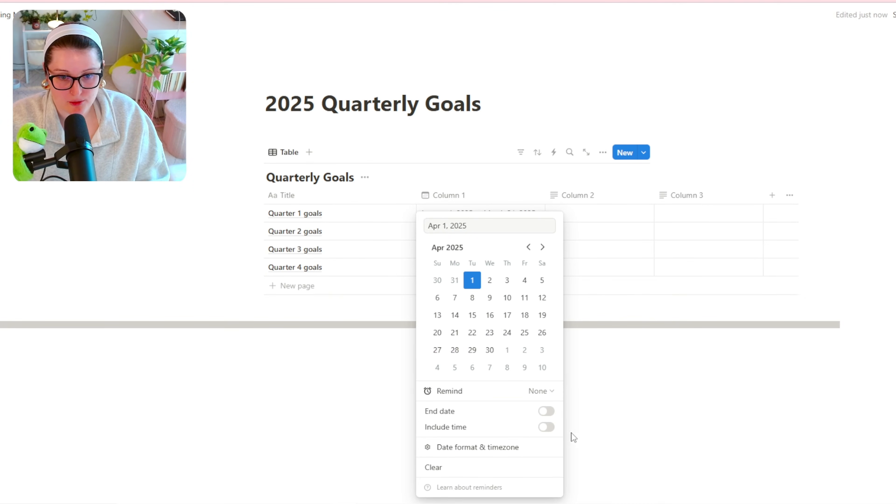
left_click(543, 247)
left_click(542, 247)
left_click(542, 247)
left_click(472, 280)
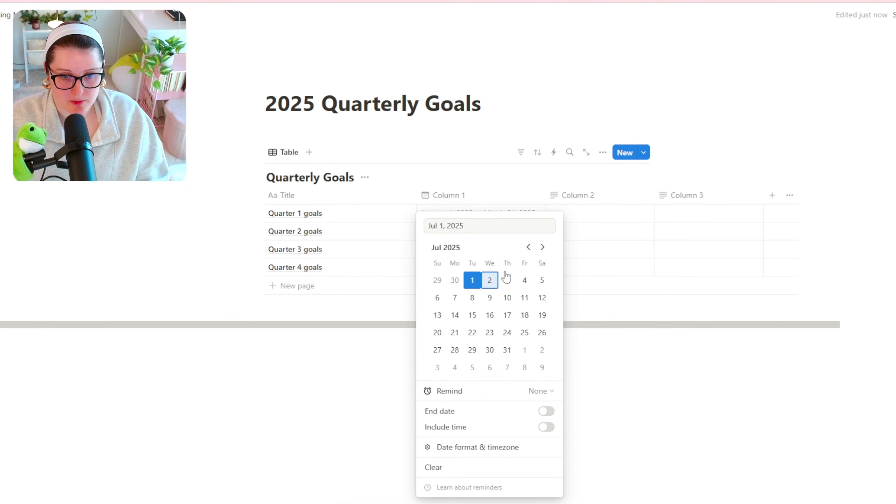
left_click(542, 247)
left_click(542, 246)
left_click(542, 247)
left_click(489, 280)
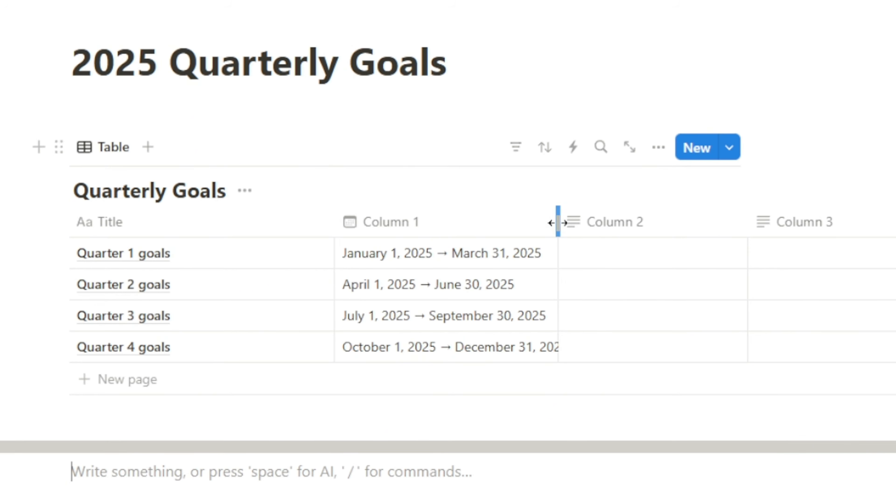
left_click_drag(568, 223, 591, 222)
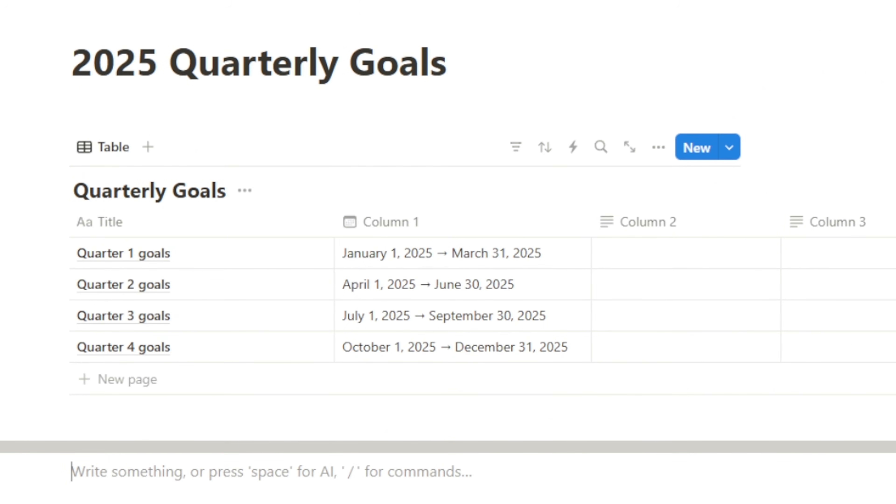
- Delete the empty Column 2 and Column 3 properties from the Quarterly Goals database
left_click(743, 192)
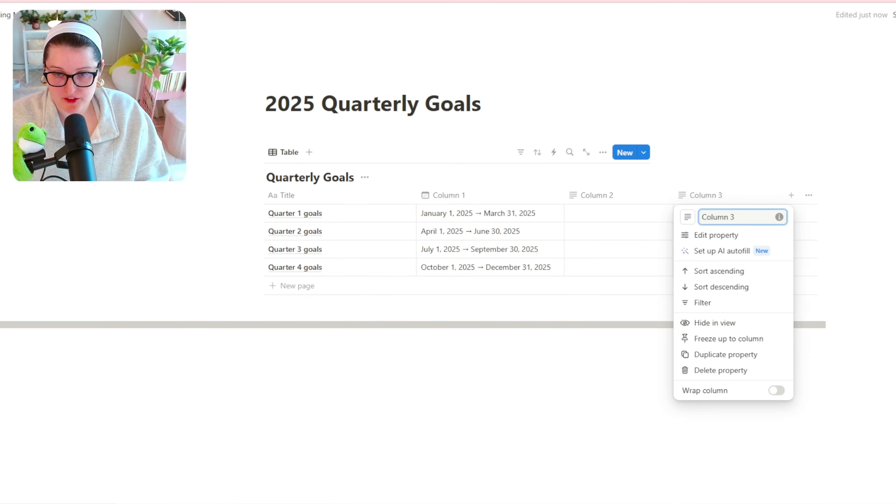
left_click(764, 200)
left_click(763, 200)
left_click(692, 370)
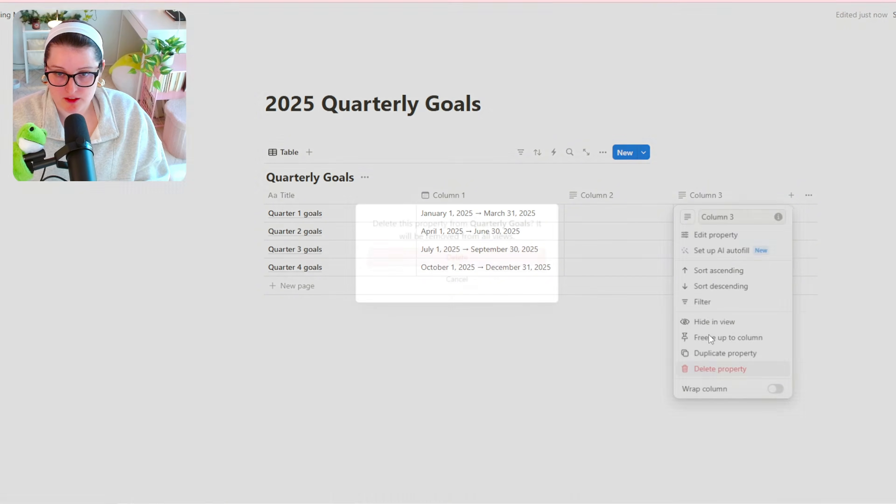
left_click(456, 256)
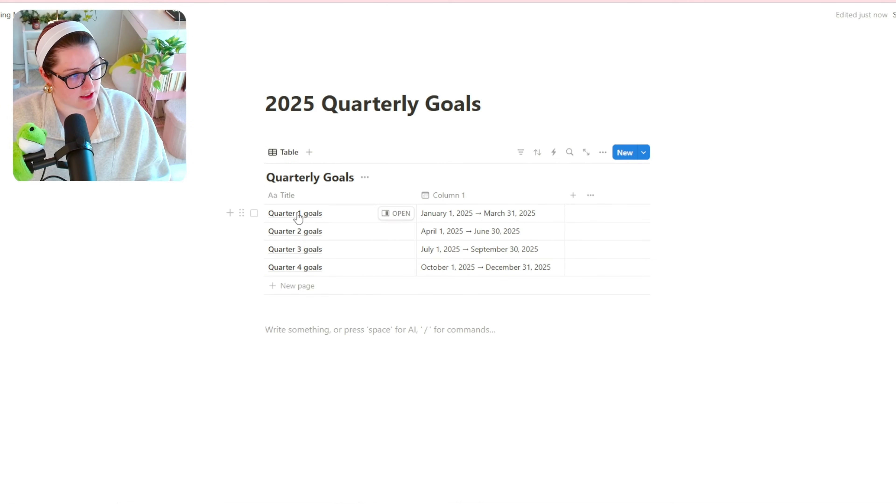
- Open the Quarter 1 goals page and add a "January" heading with a to-do list beneath it
left_click(395, 213)
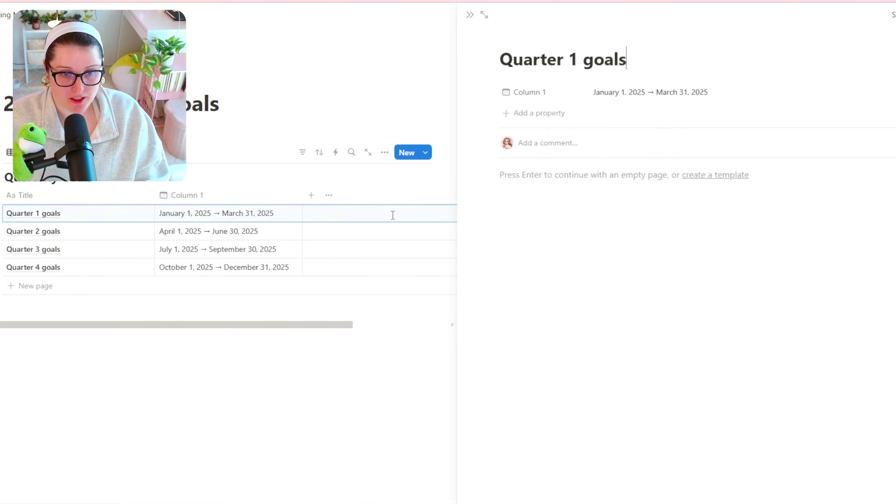
key("Return")
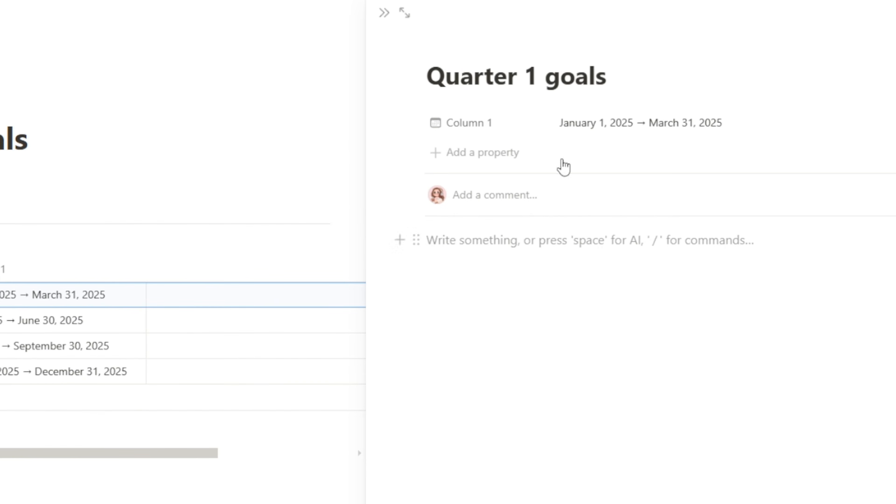
type("January")
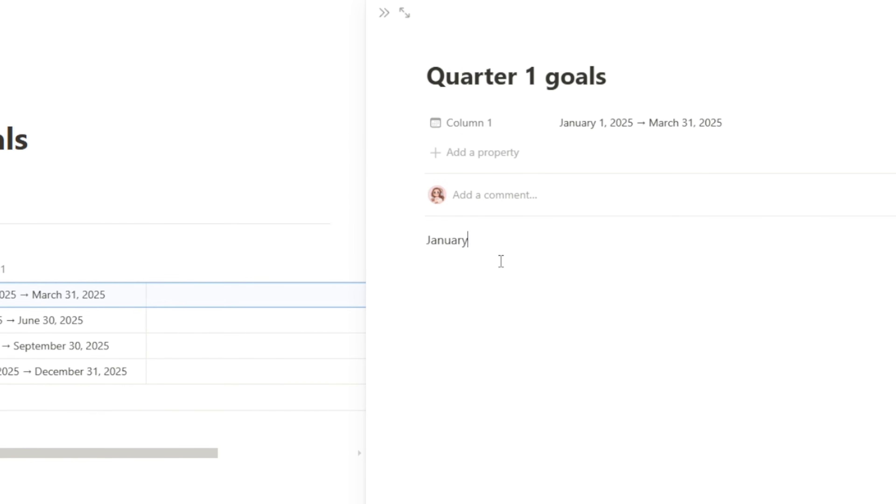
left_click(416, 240)
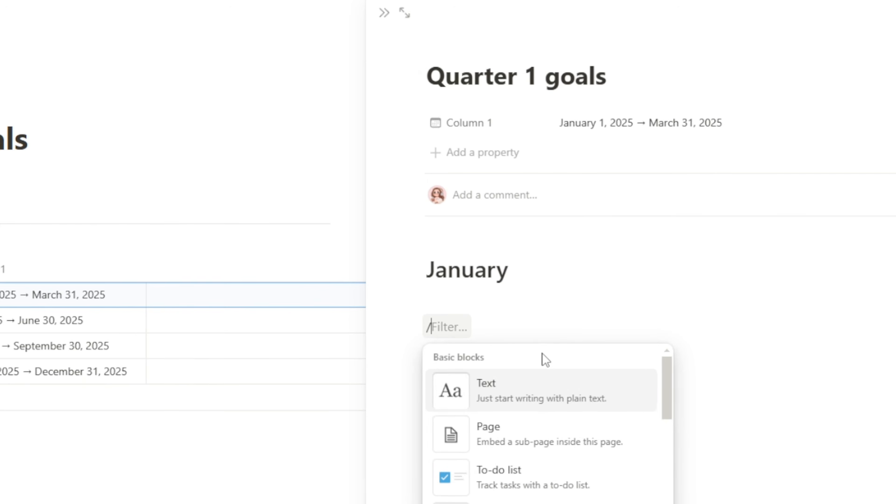
left_click(560, 479)
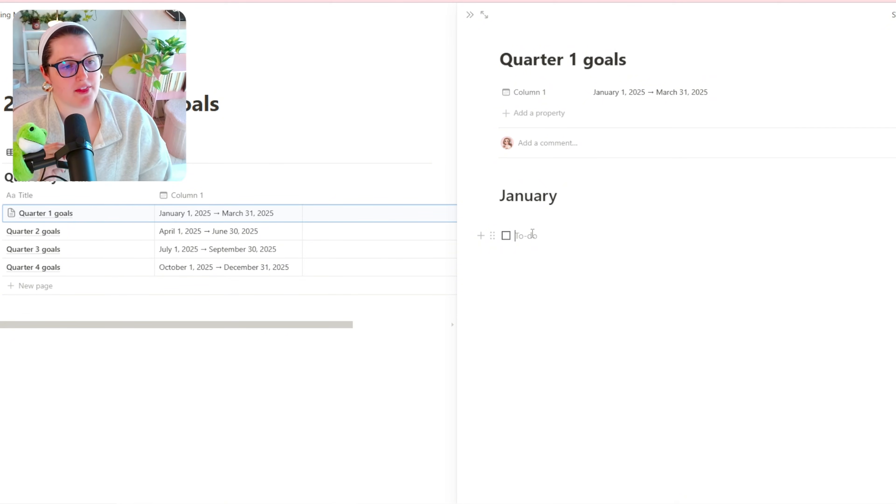
- Add the January to-dos "Finish Echoes of Wisdom on stream" and "Finish reading Fourth Wing"
type("Finish")
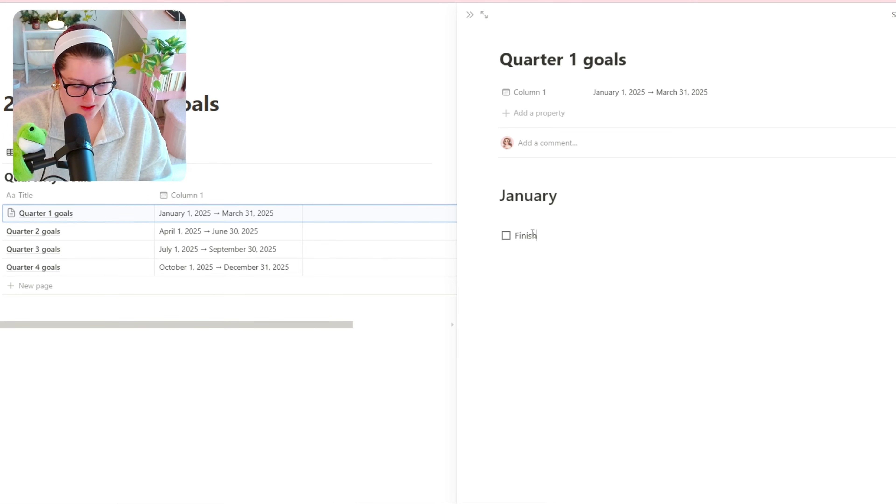
type(" Echoes of Wisdo")
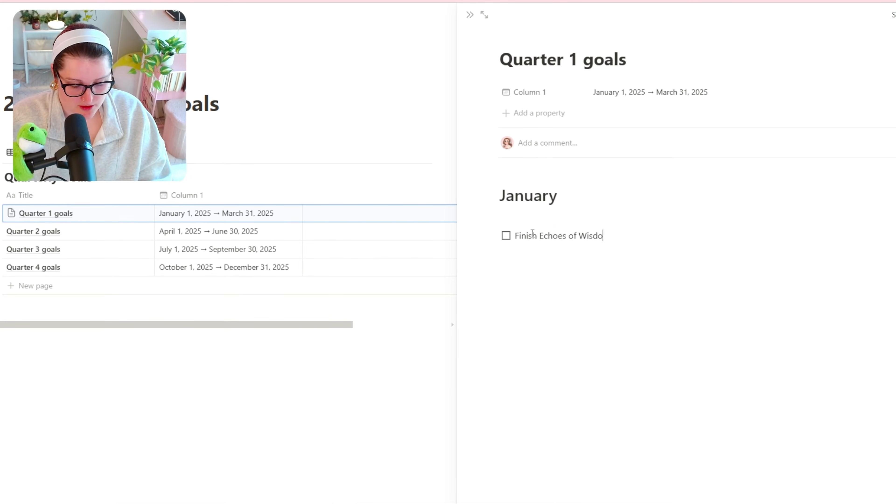
type("m on Stre")
key("BackSpace")
key("BackSpace")
key("BackSpace")
key("BackSpace")
type("stream")
key("Return")
type("Finis")
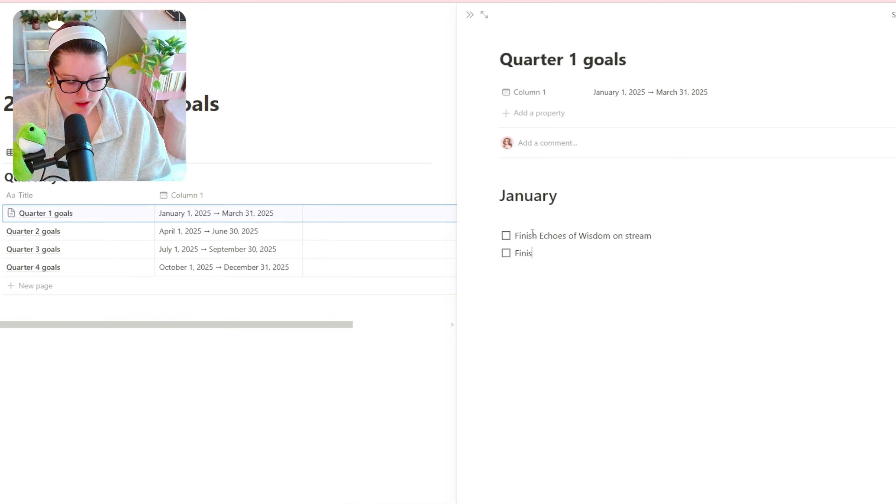
type("h reading FOurth Wing")
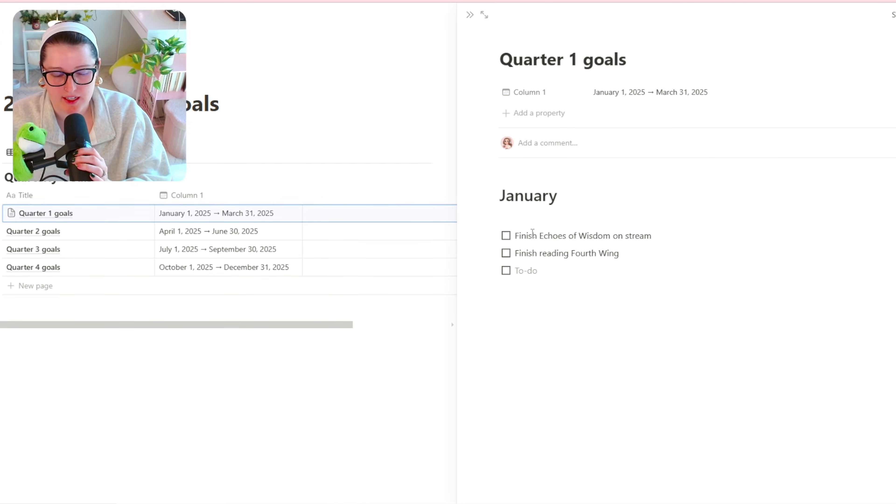
- Add the January to-dos "Figure out box branding for my curated boxes" and "Post to Instagram 2x a week"
type("Figure out box branding for my cu")
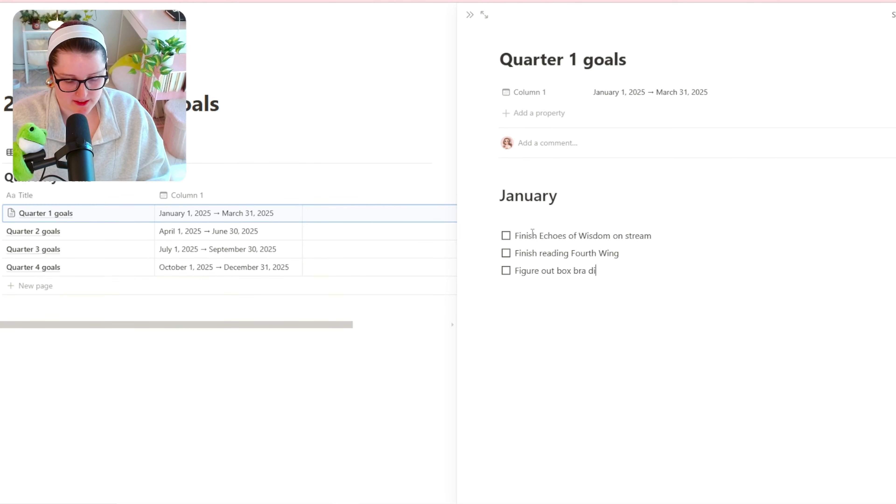
type("d b")
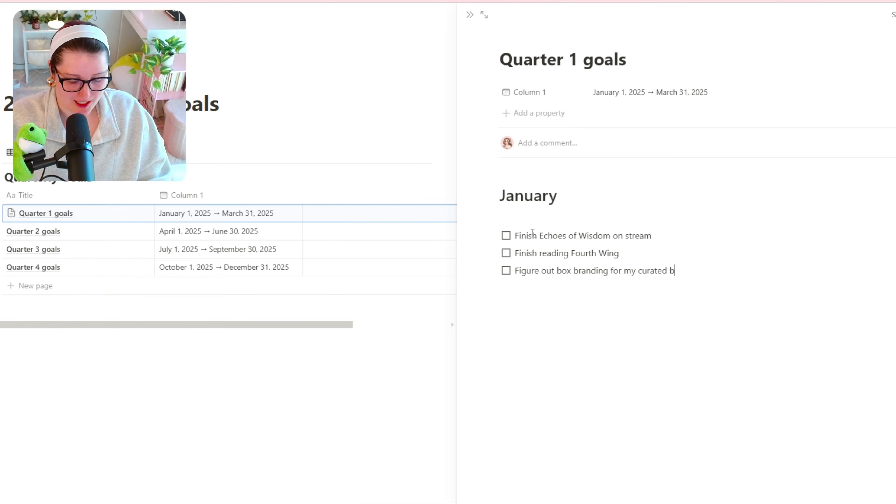
type("oxes")
key("Return")
type("Post to Instagram 2x a week")
key("Return")
- Add the January to-dos "Stream 5x a week" and "Post to youtube once a week", and end the list
type("Stream ")
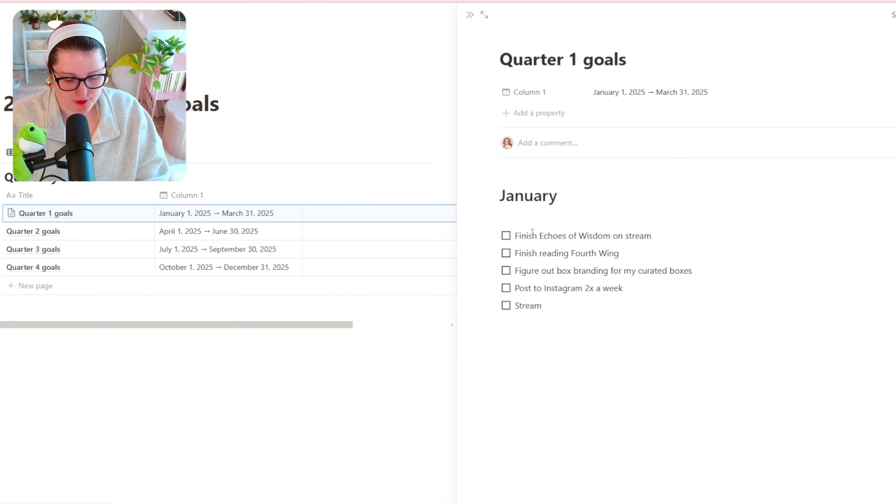
type("5x a week")
key("Return")
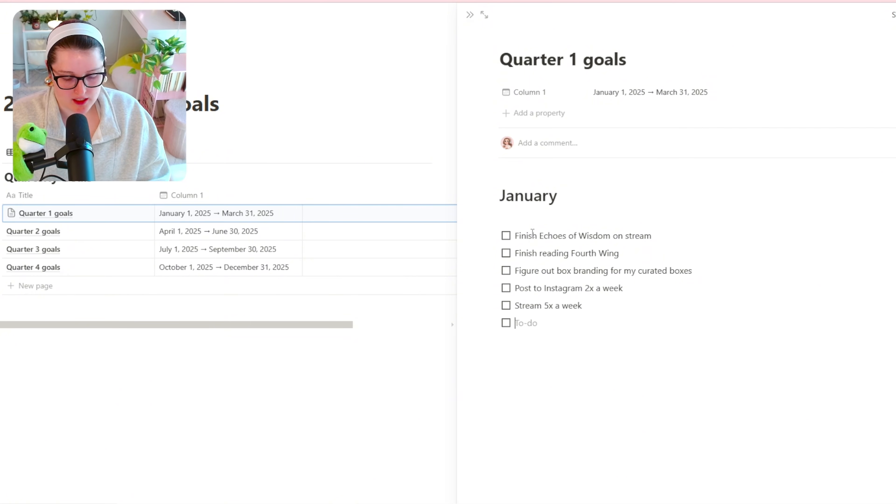
type("Post to youtube ")
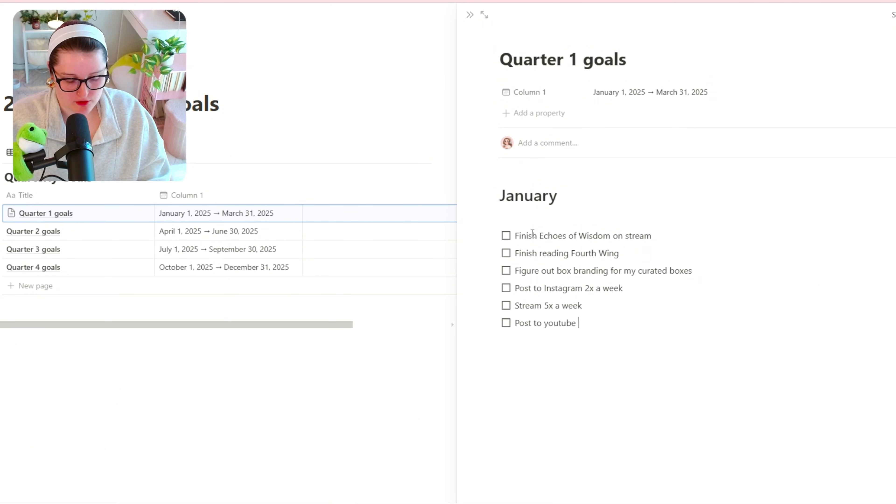
type("once a week")
key("Return")
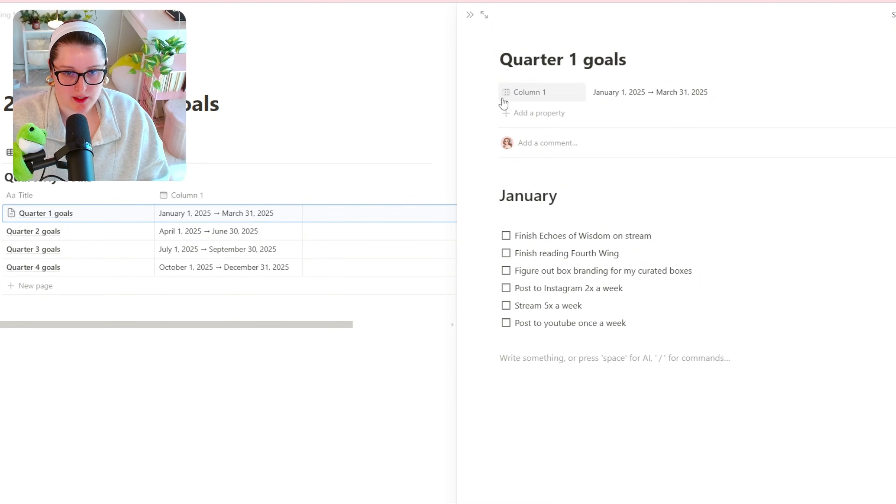
- Duplicate the January heading below the list, retitle the copy "February", and start an empty to-do beneath it
left_click(493, 195)
left_click(382, 194)
left_click_drag(492, 239, 498, 394)
double_click(532, 389)
type("February")
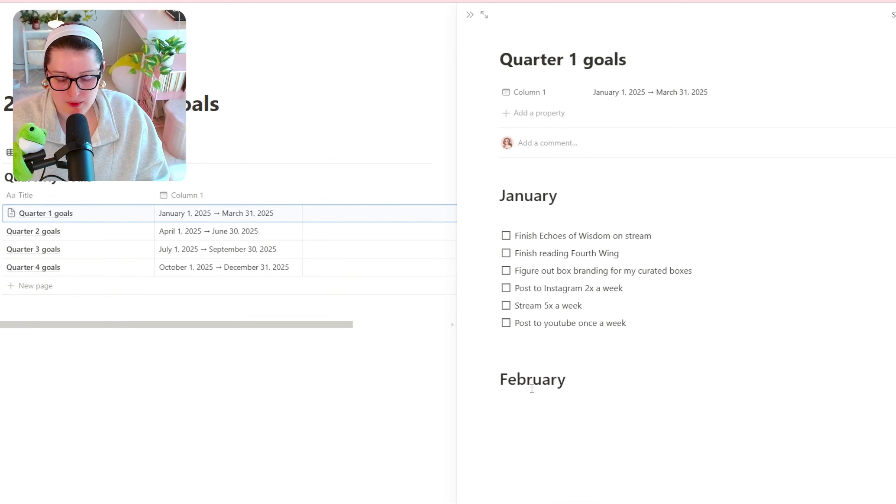
key("Return")
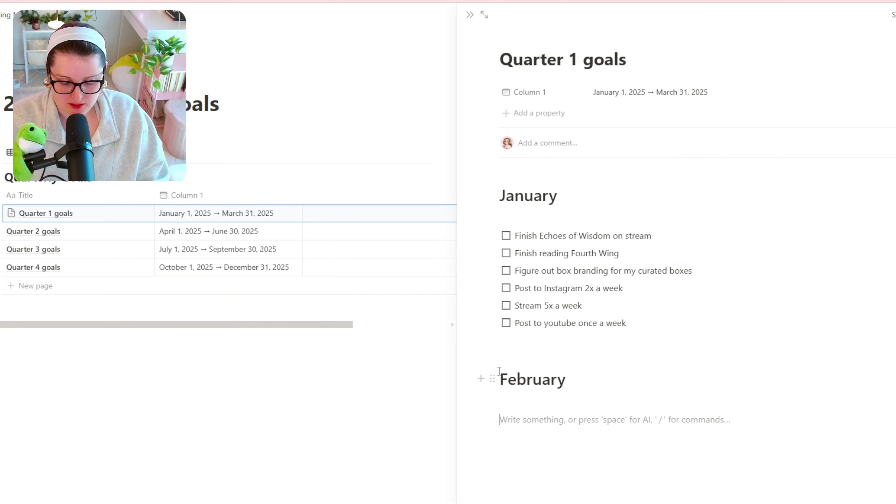
type("[]")
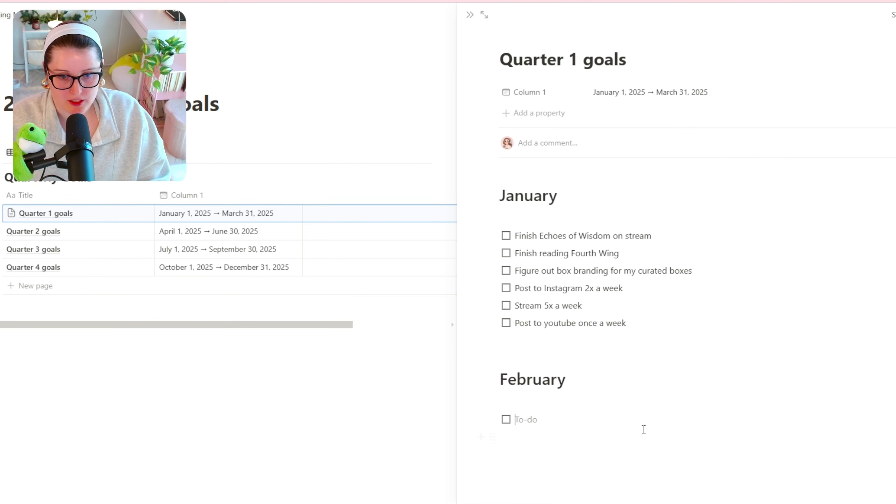
- Close the Quarter 1 goals page and reopen it from the Quarterly Goals table to review its contents
left_click(406, 383)
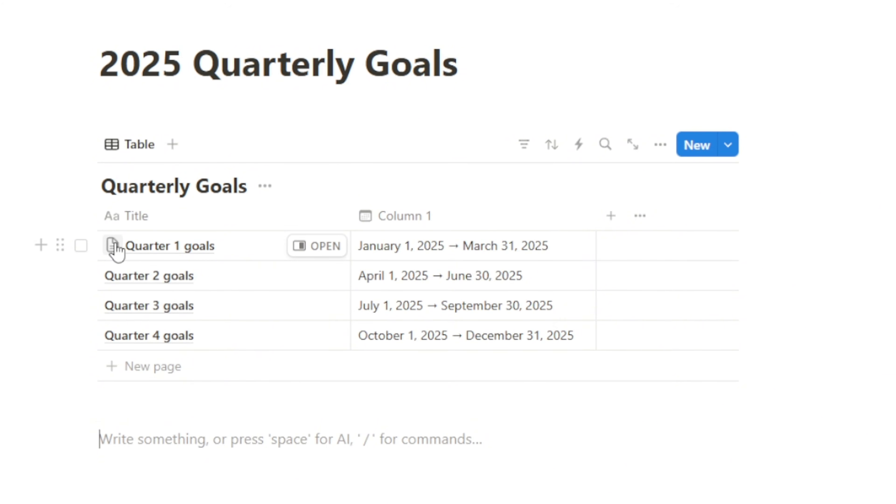
left_click(300, 246)
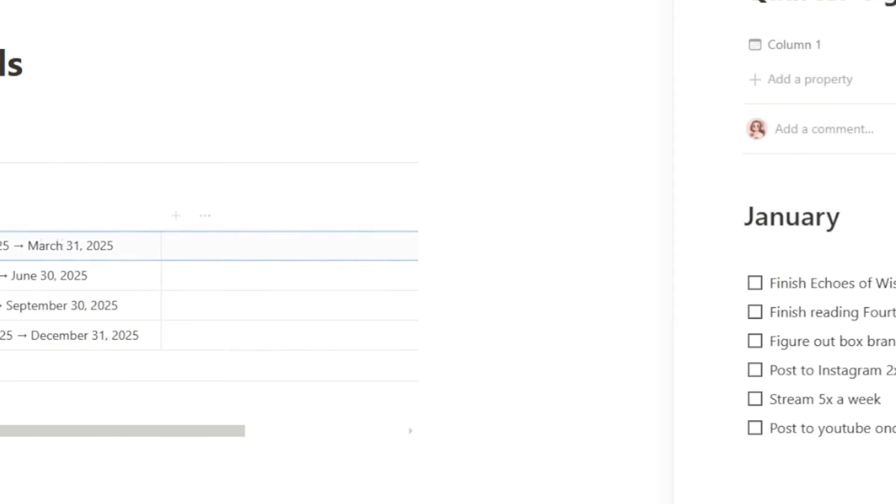
- Close the Quarter 1 goals page and start an empty bulleted list directly beneath the "Unexpected wins" heading
key("Escape")
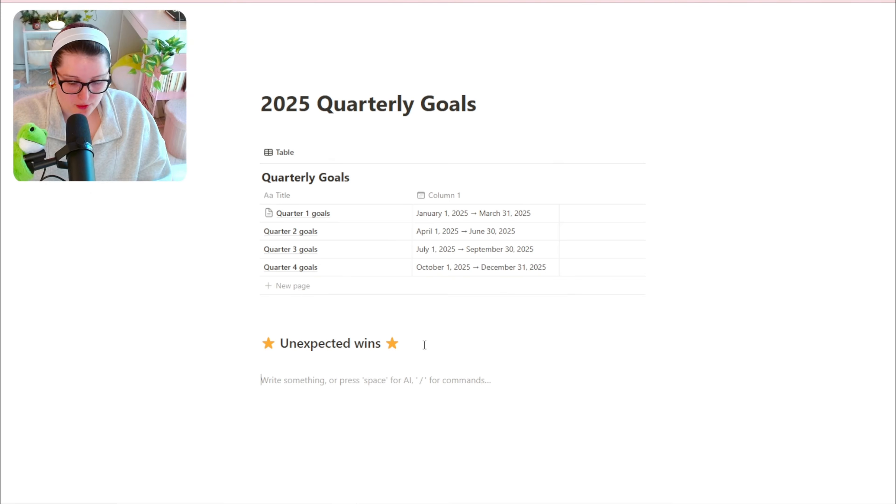
type("-")
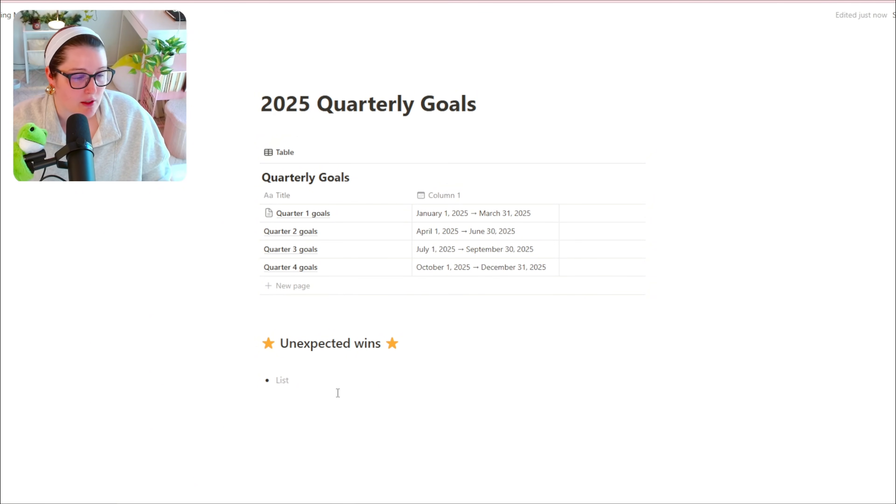
left_click(306, 368)
left_click(334, 363)
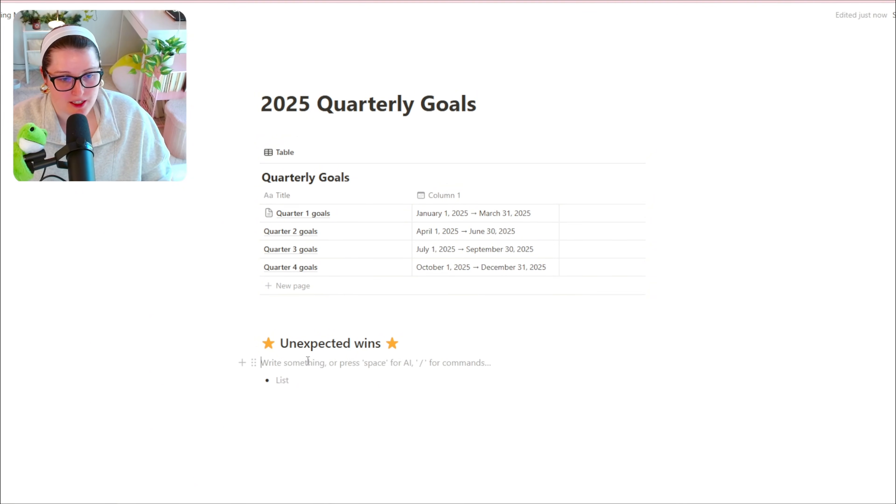
key("BackSpace")
- Add the underlined line "How I want to be seen, and affirmations to remind myself:" above "Unexpected wins", with an empty line beneath it
left_click(380, 445)
type("How I want to be seen, and affirmations to remind myself:")
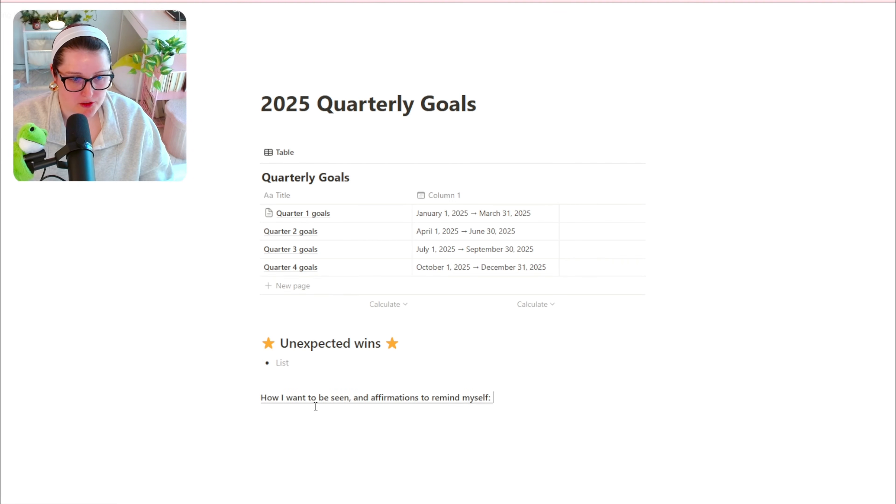
left_click_drag(255, 399, 268, 350)
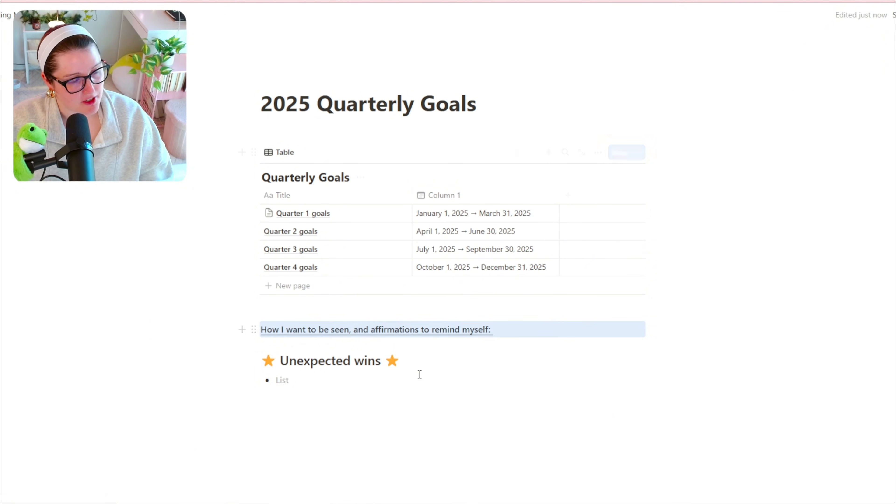
left_click(372, 342)
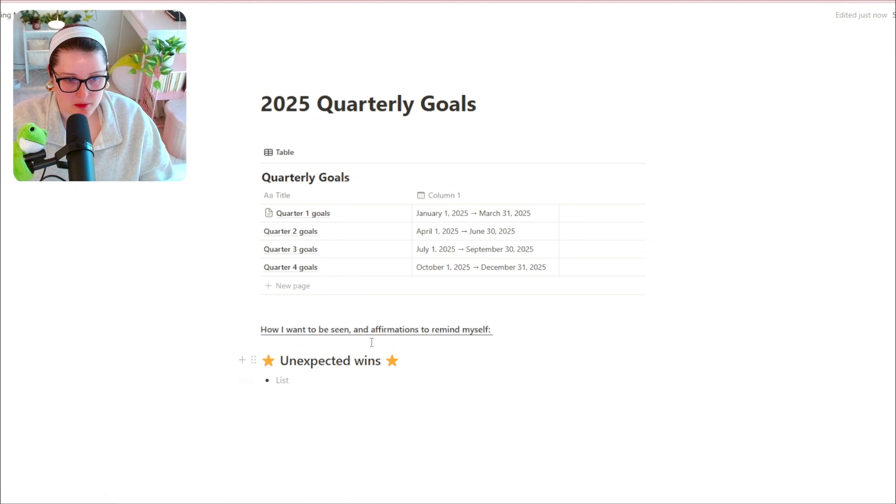
left_click(524, 328)
key("Return")
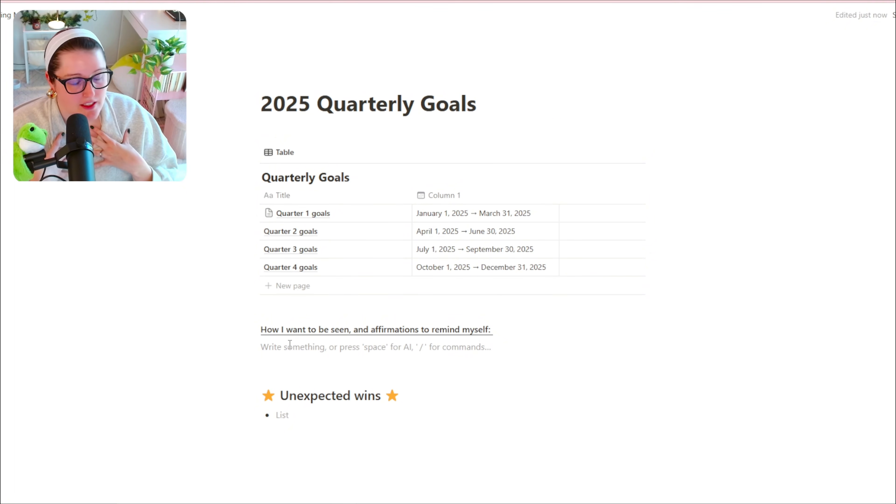
- Beneath that line, write "I will work on my work life balance, and be seen as someone who radiates confidence and kindness"
type("I want to work on balanxi")
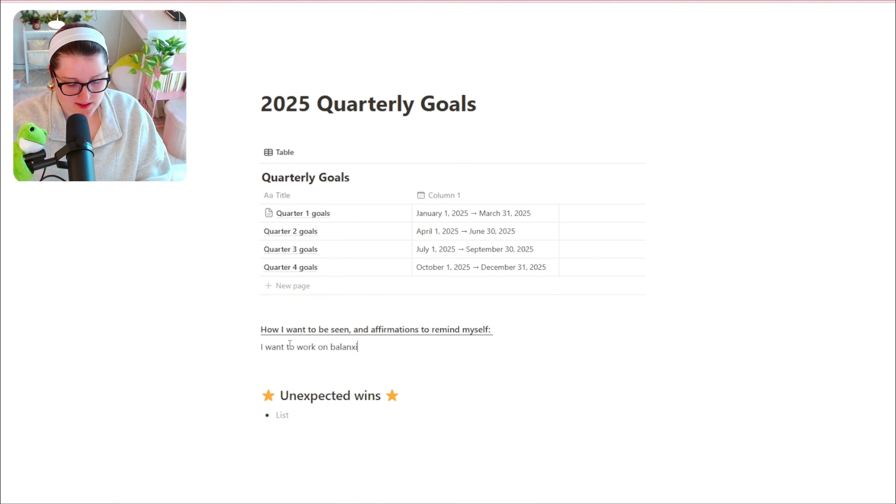
type("cing my")
key("ctrl+BackSpace")
key("ctrl+BackSpace")
type("my work l")
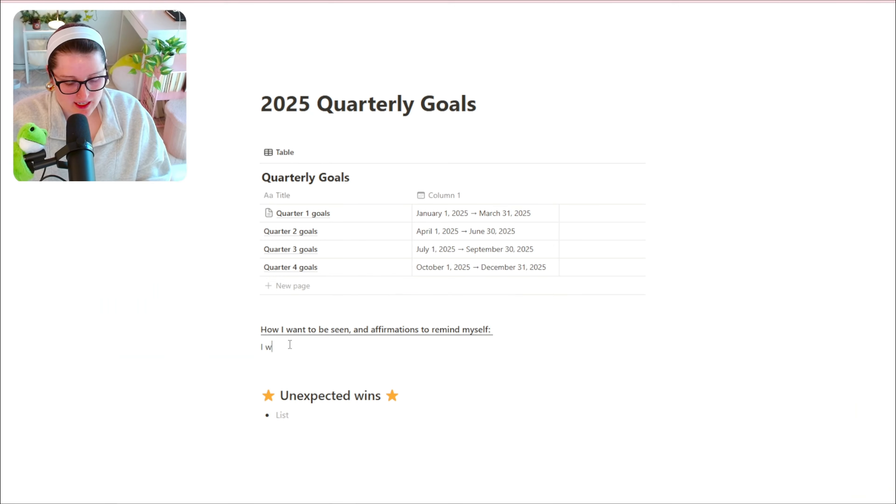
type("ll work on")
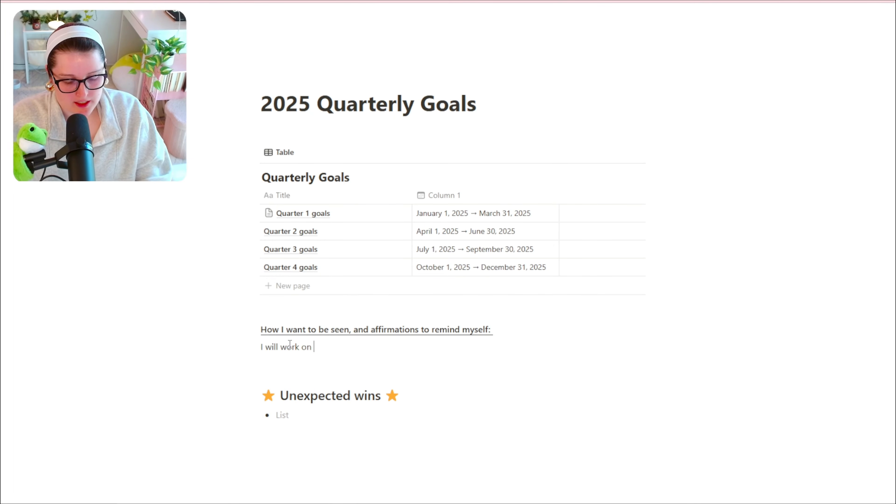
type(" my work lif")
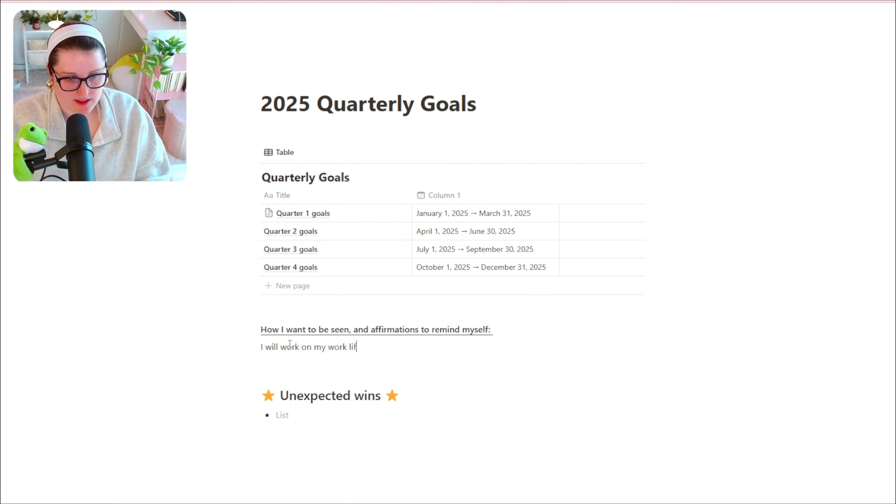
type("e balance, and b")
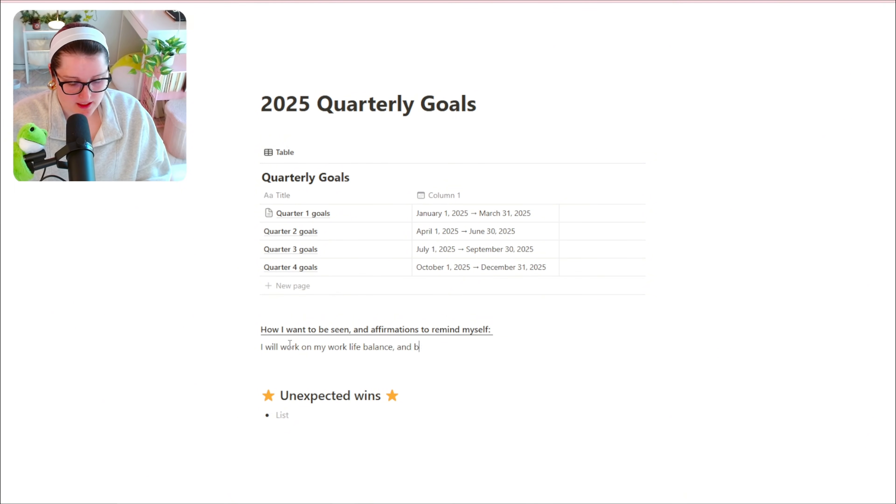
type("e seen as someon")
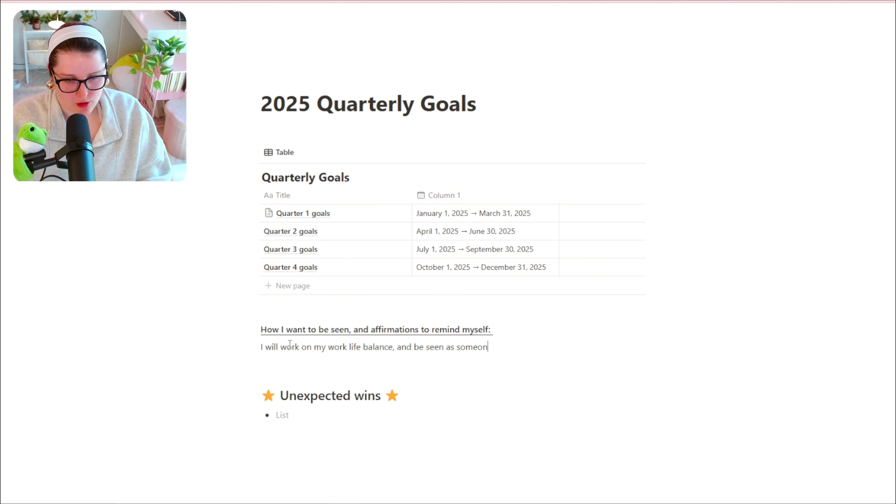
type("e who radiates confidence and kindness")
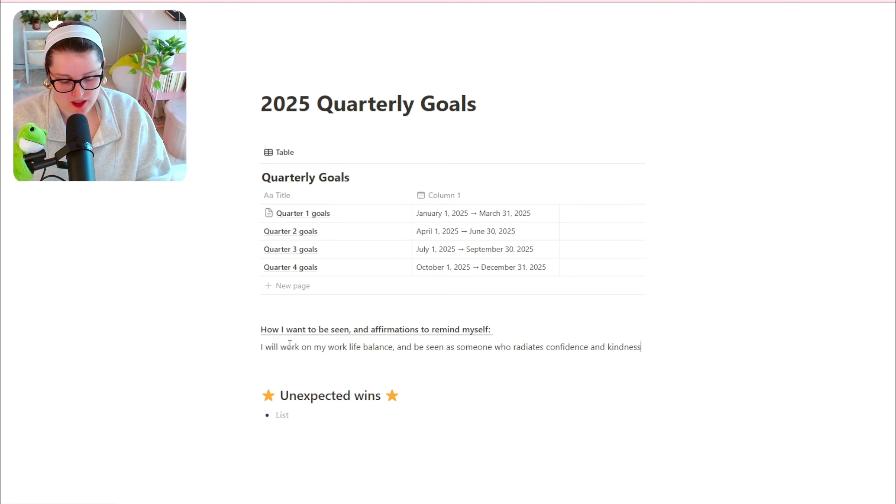
- Continue the paragraph with "As a content creator, I want to share authetnic reviews on products and educational videos, helping"
type(". As a content creator, I want to share authetnic revi")
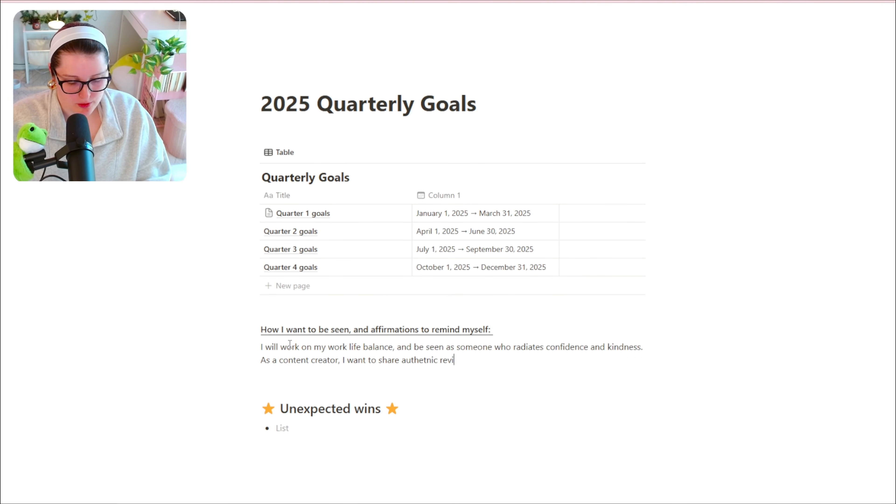
type("oducts")
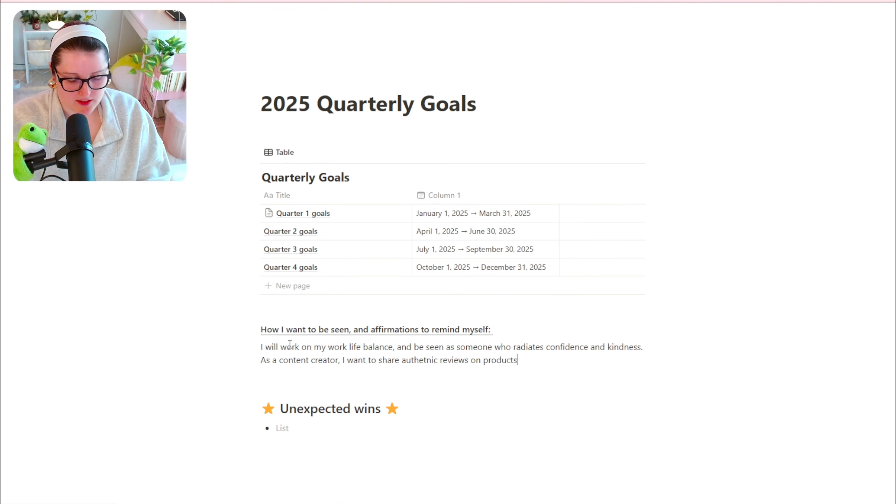
type(" and educational videos, helping con")
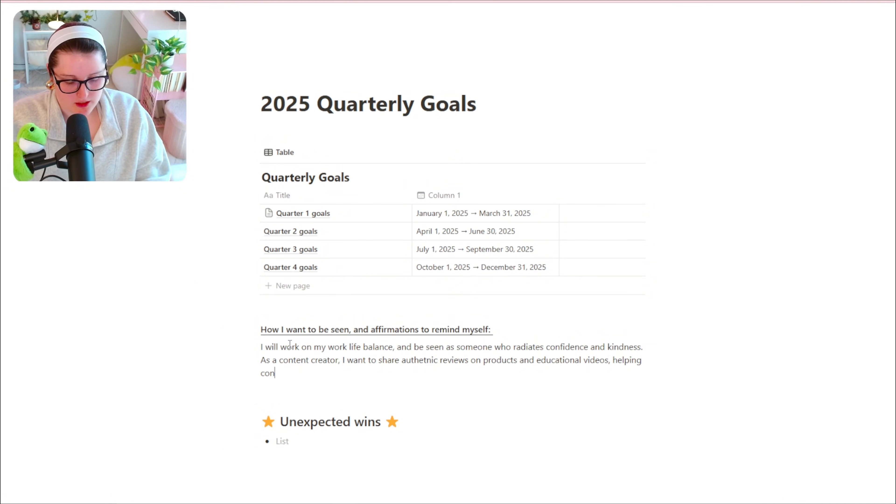
- Finish the paragraph with "content creators , business owners, and beyond find their voice and their passion."
type("tent creators and ")
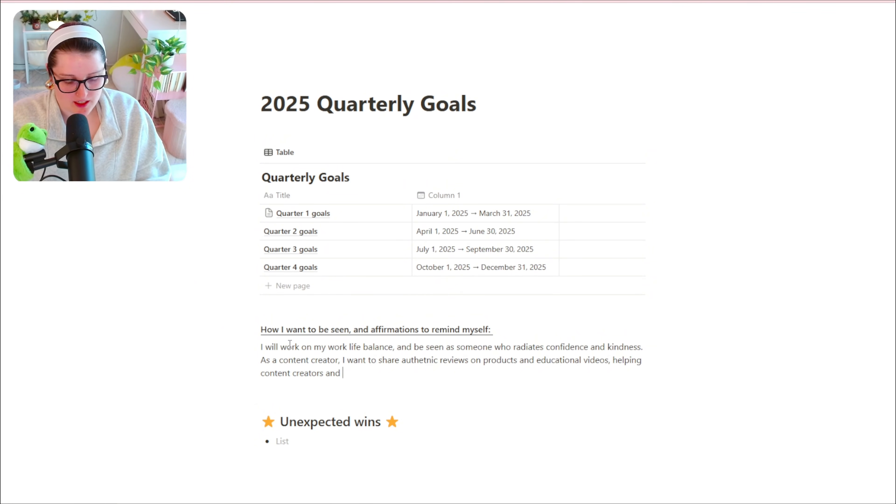
type("business owner")
type("s, ")
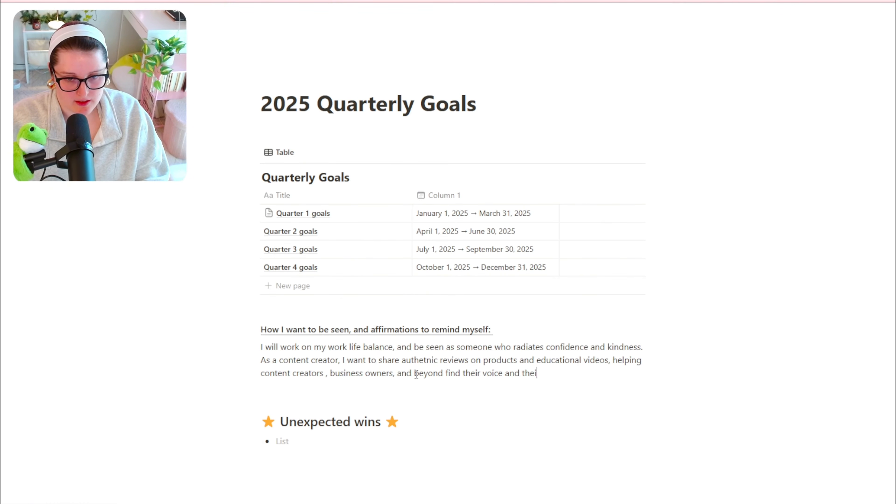
type("r passion.")
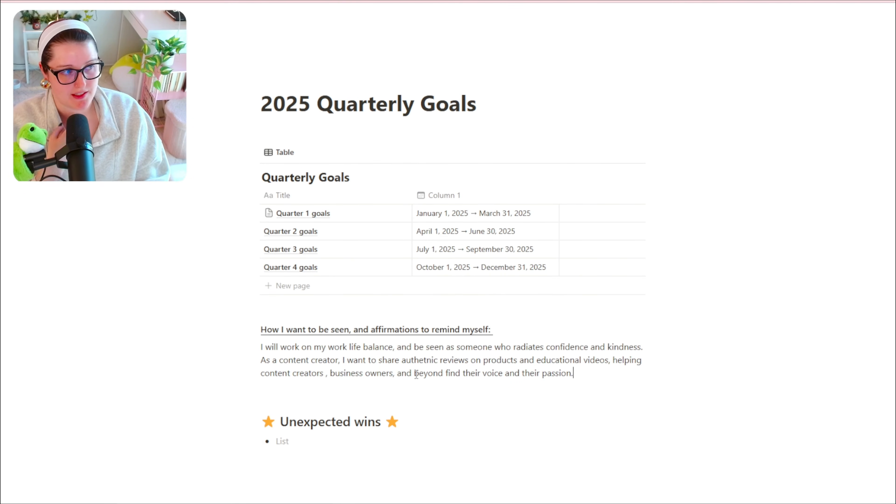
- Add "Affirmation: Not everyone is going to love my content and agree with me, and that is okay. It means I am niche, and I am"
key("Return")
type("Affirmation: Not ")
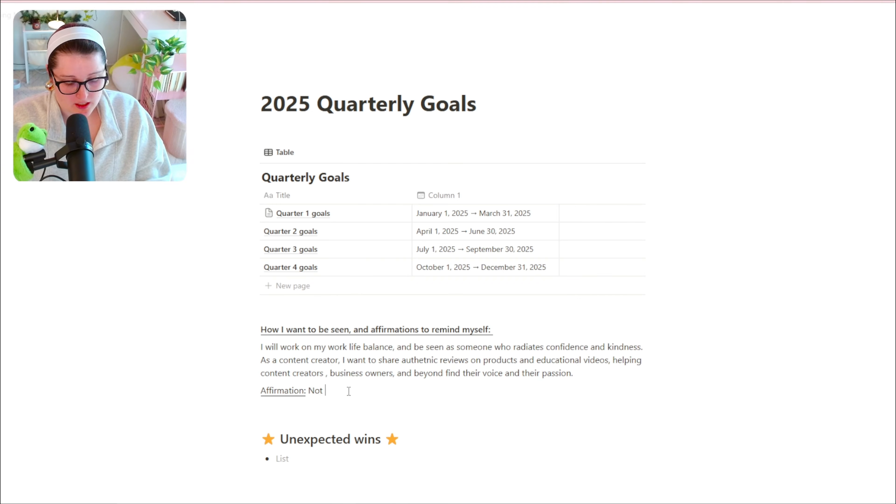
type("everyone is going to love")
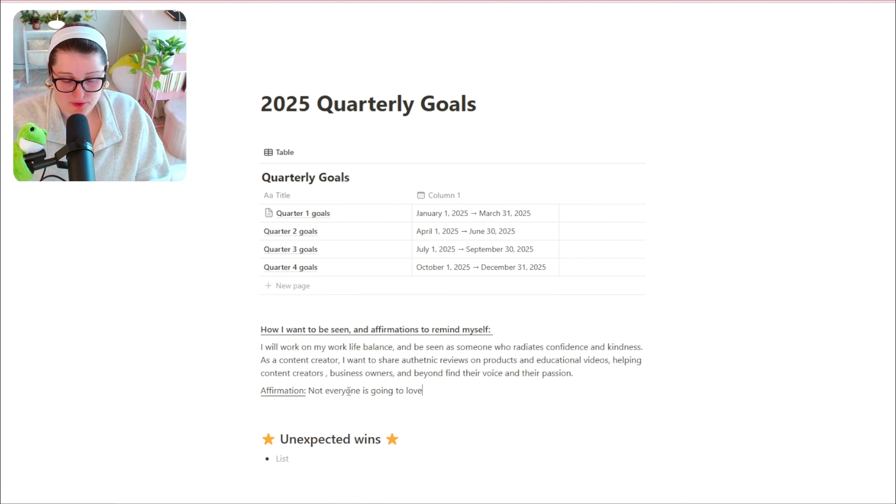
type(" my")
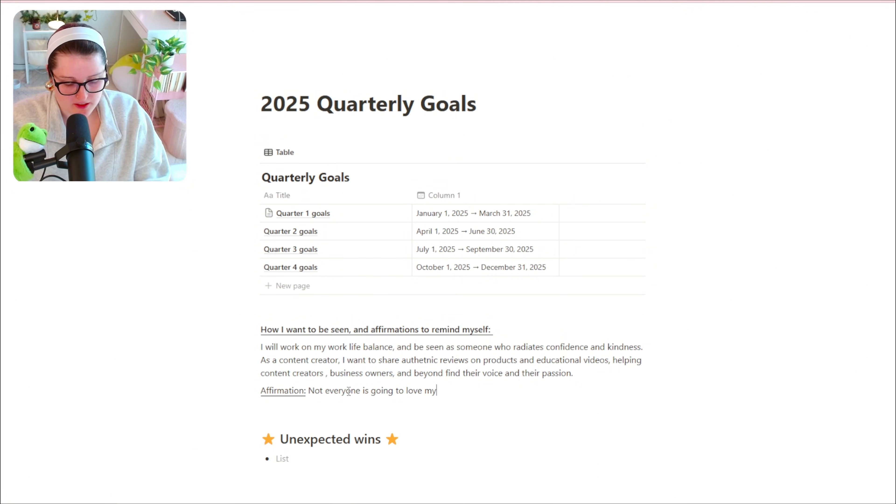
type(" content and agree with me, and that is okay. It means I am niche, and I am")
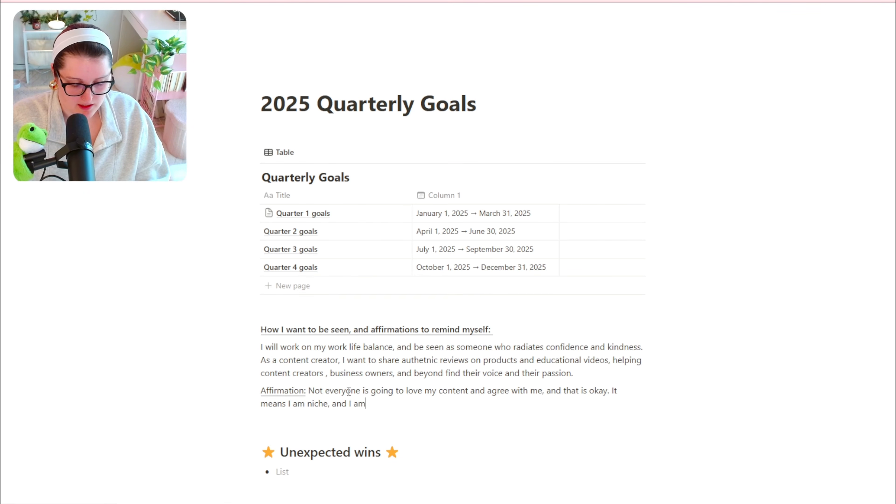
- Finish the affirmation with "standing up for what I love. People will come and go."
type("for what I love. People will come and go.")
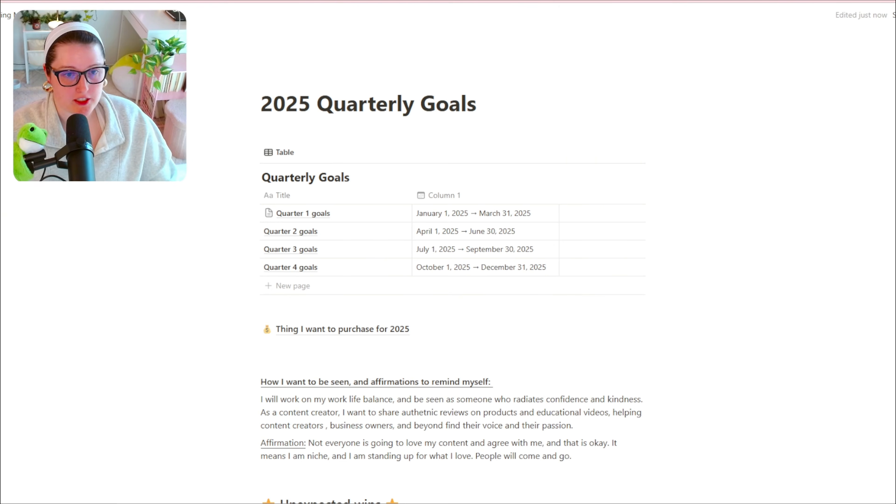
- Select the "How I want to be seen" heading with its two paragraphs and try to move them up the page
scroll(287, 321, "down", 3)
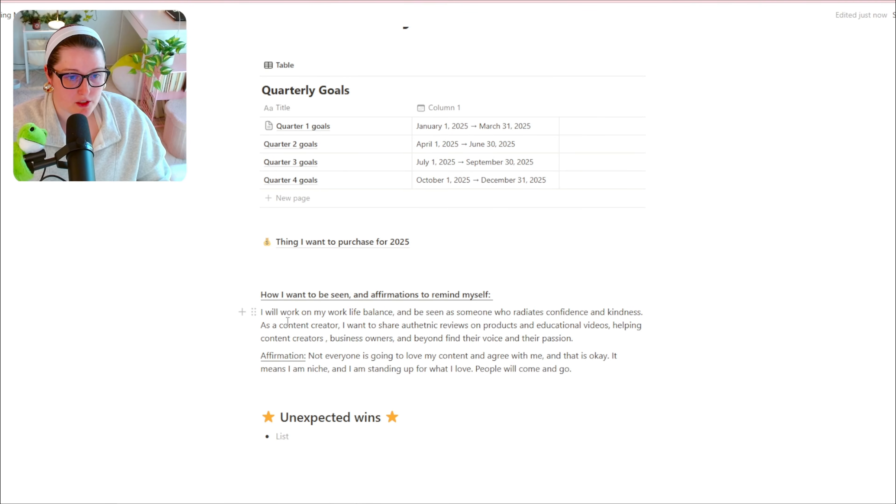
left_click_drag(672, 411, 256, 293)
scroll(252, 333, "up", 2)
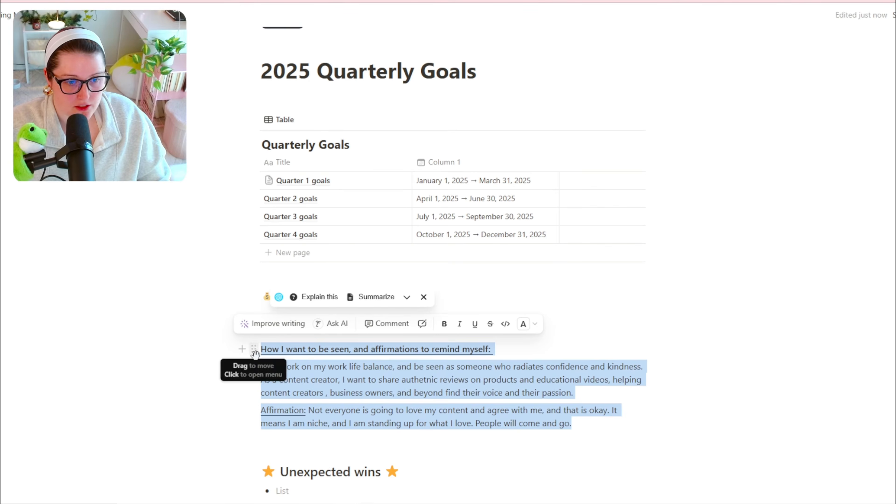
left_click_drag(253, 349, 203, 205)
- On the Organizing My Life page, open the block list below the picture and examine the basic, media, database and advanced block types
left_click_drag(182, 326, 182, 327)
left_click(72, 501)
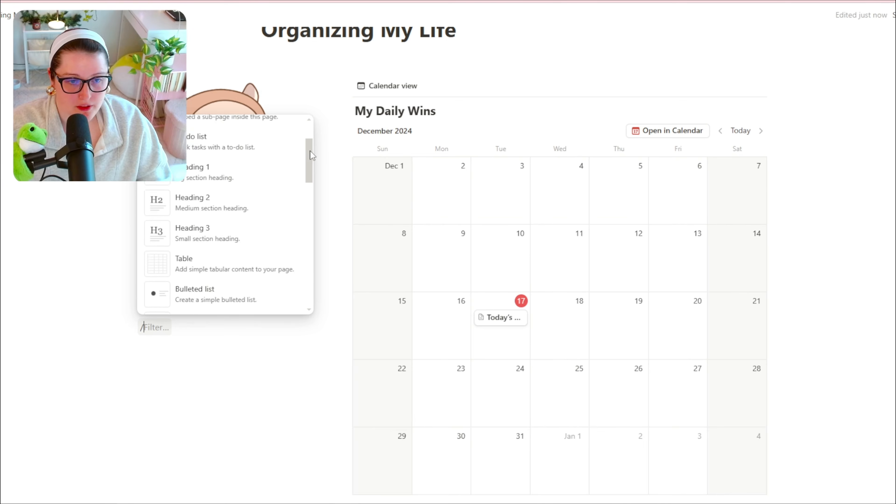
scroll(309, 176, "down", 2)
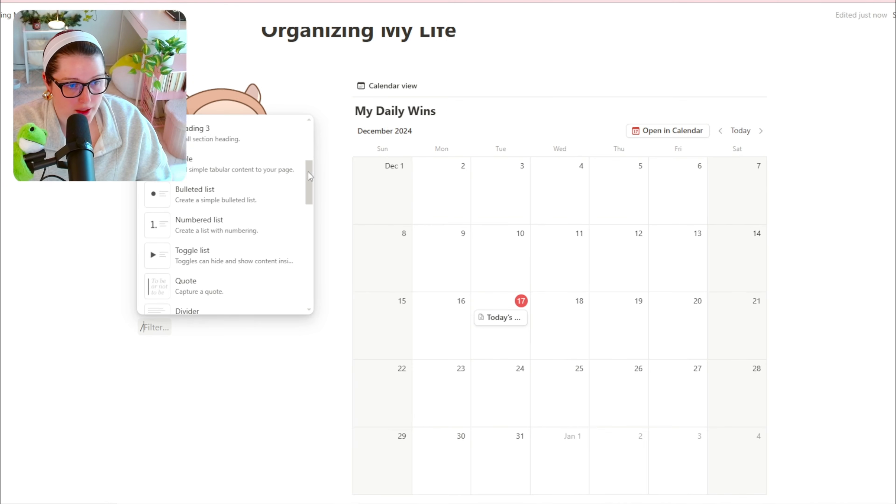
scroll(310, 176, "up", 3)
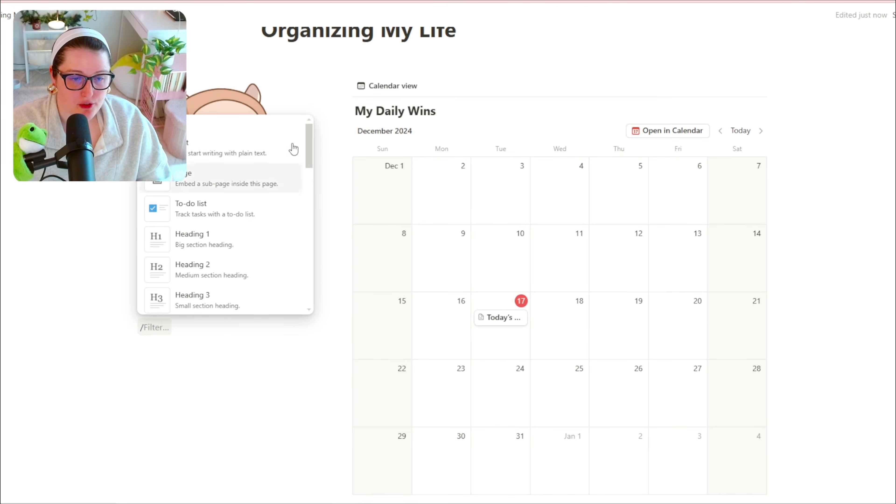
scroll(298, 222, "down", 5)
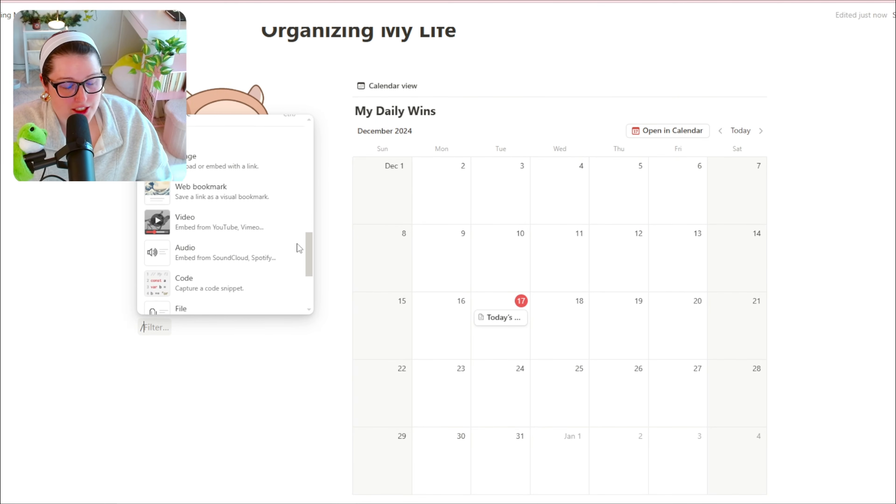
scroll(230, 230, "down", 2)
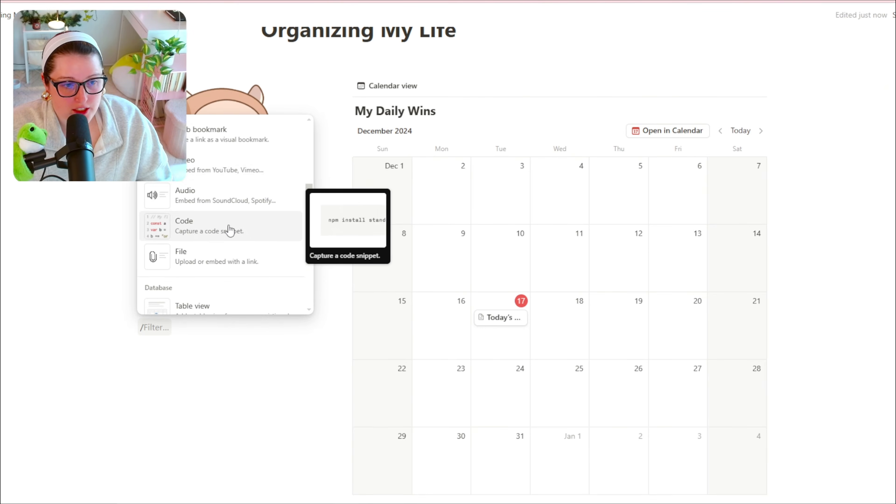
scroll(272, 208, "down", 8)
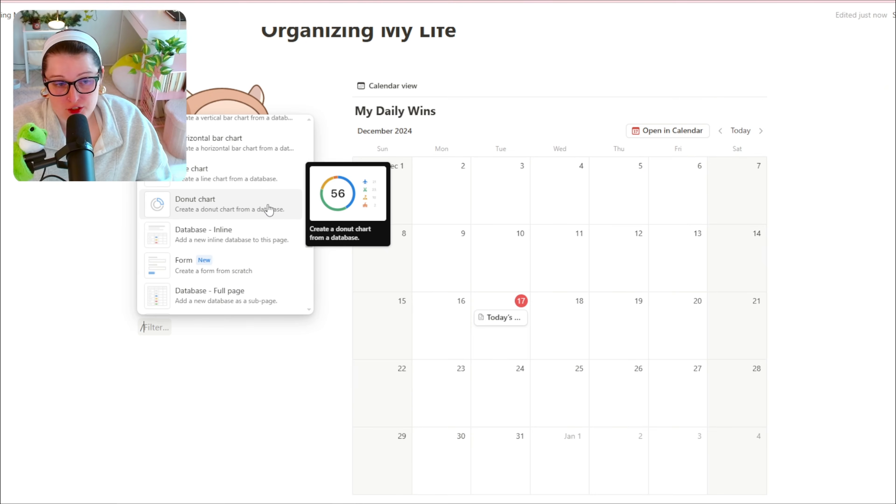
scroll(254, 229, "down", 8)
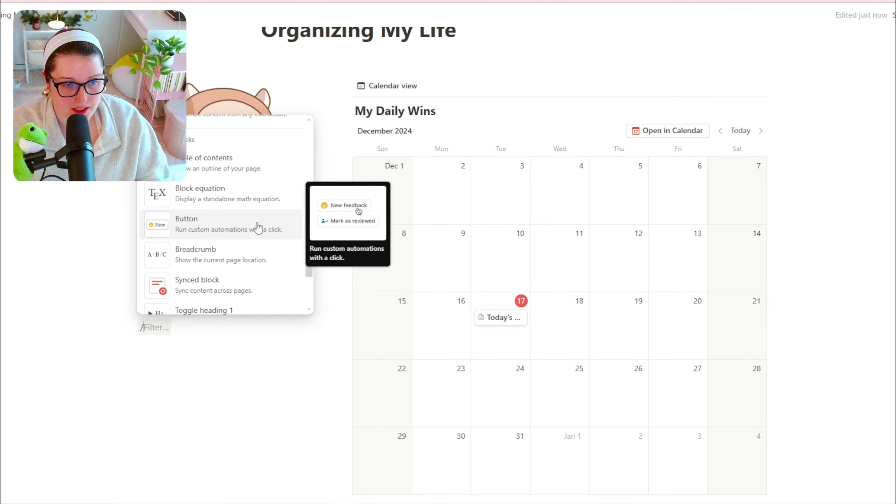
scroll(258, 228, "down", 5)
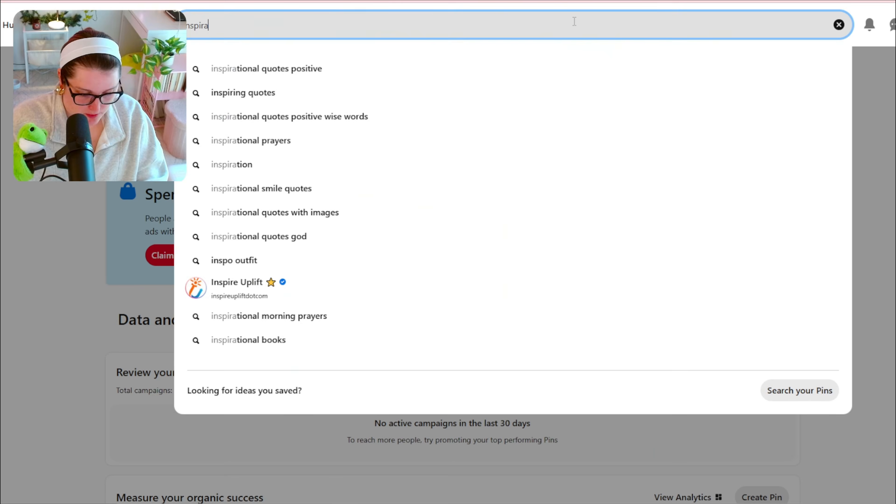
- Search Pinterest for "inspirational quote about balance" and examine the pin with Hustle crossed out above Balance and its related pins
type("tional quo")
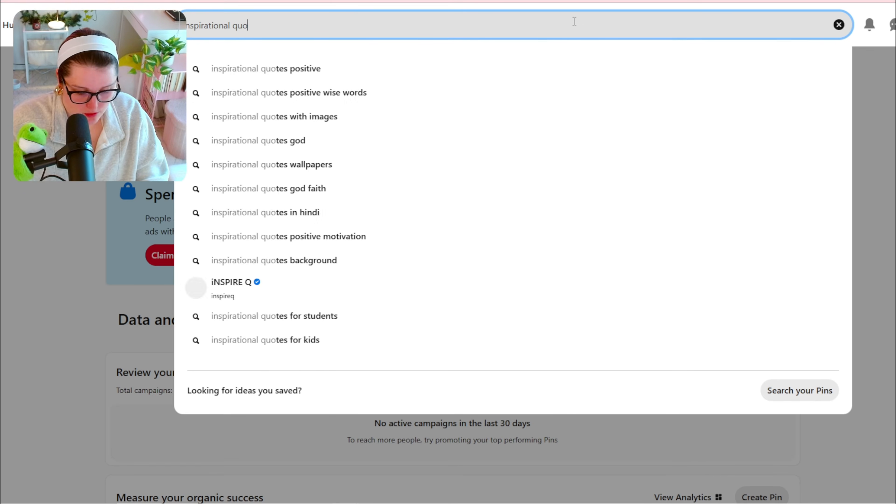
type("te about balance")
key("Return")
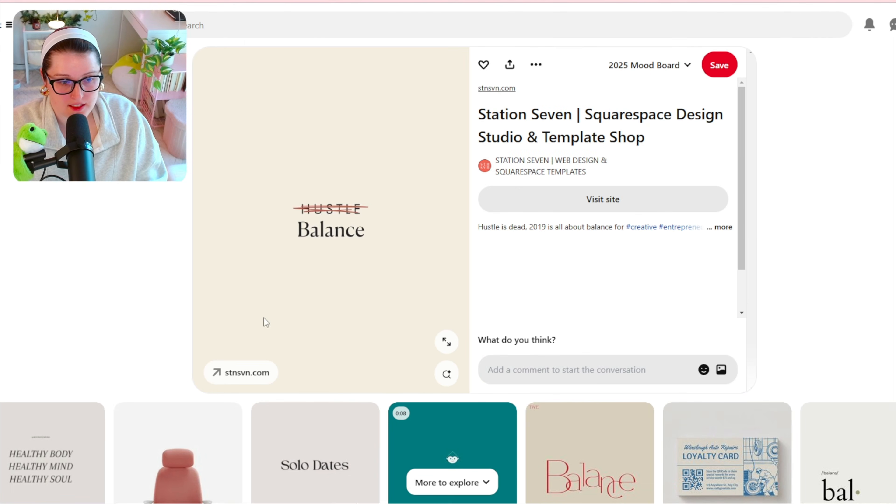
scroll(318, 258, "down", 2)
scroll(482, 64, "up", 2)
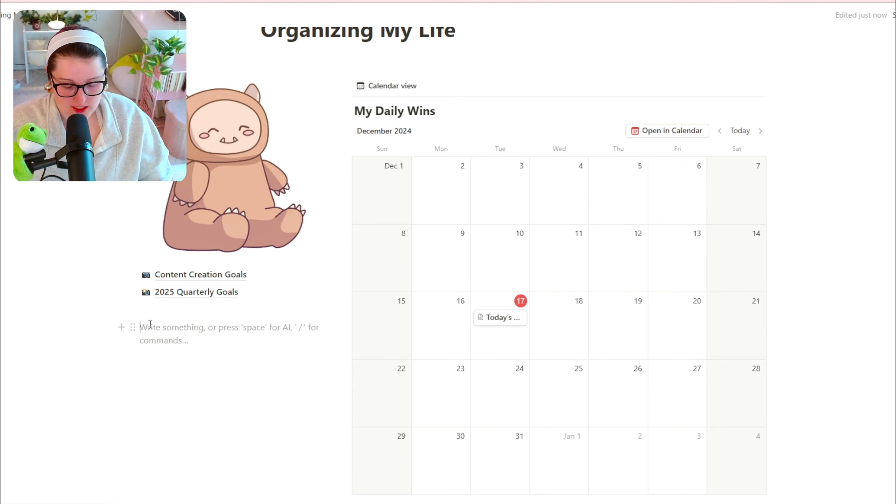
- On the Organizing My Life page, insert an image block below the 2025 Quarterly Goals link and upload the Hustle/Balance picture
type("/")
left_click_drag(308, 151, 308, 259)
left_click(231, 195)
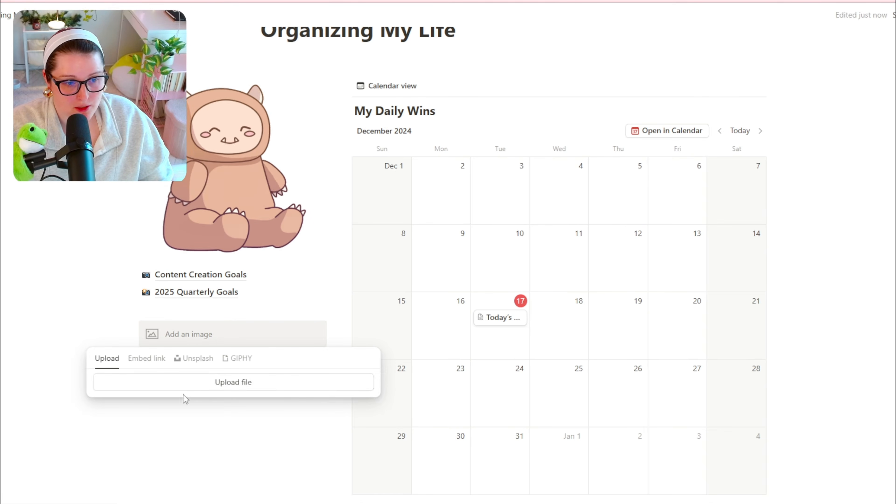
left_click(183, 385)
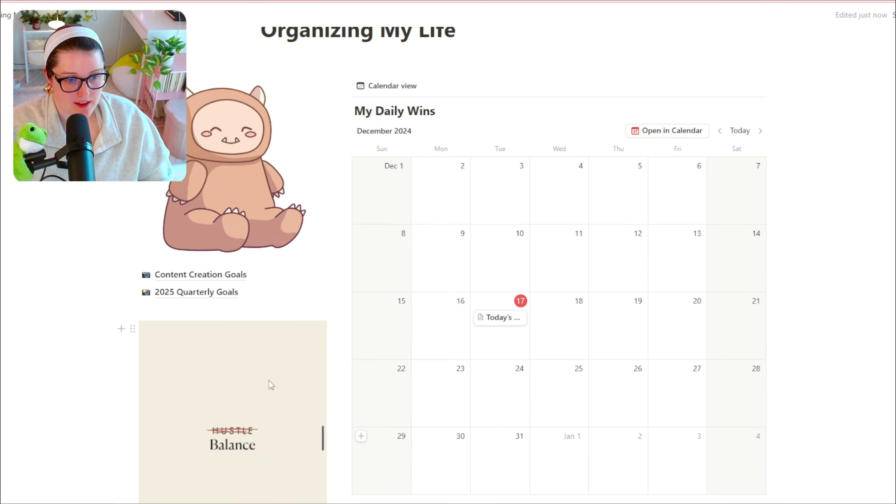
- Add the level 1 heading "Daily Self Care Checklist" below the My Daily Wins calendar
scroll(268, 385, "down", 3)
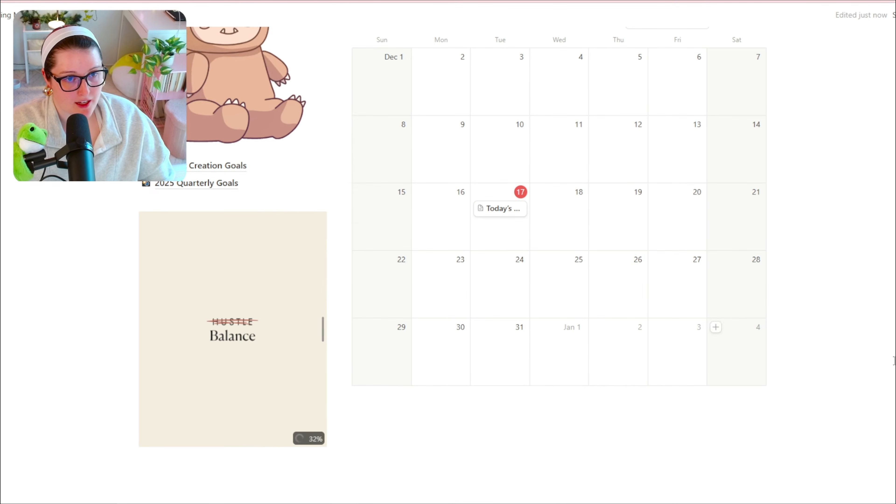
left_click(433, 443)
scroll(434, 443, "down", 3)
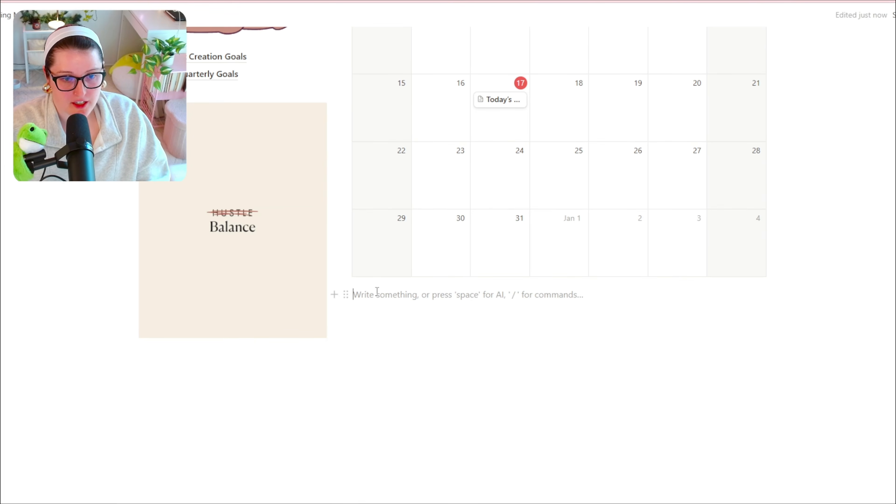
type("/")
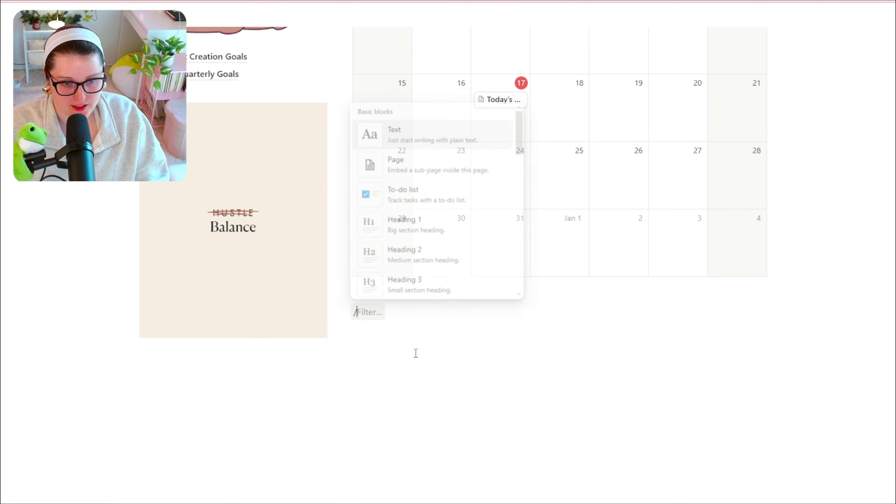
scroll(430, 176, "down", 1)
left_click(431, 175)
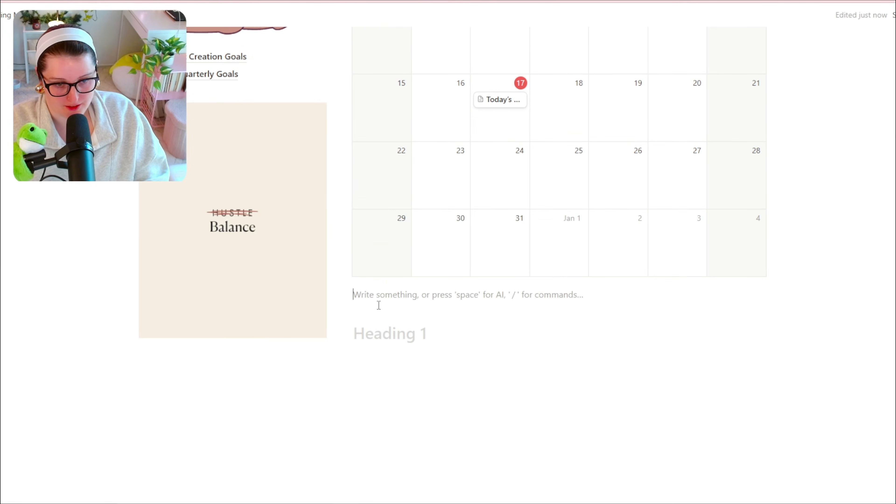
type("Daily Self Care Checklist")
- Give the Daily Self Care Checklist heading a brown background
left_click(346, 316)
mouse_move(310, 395)
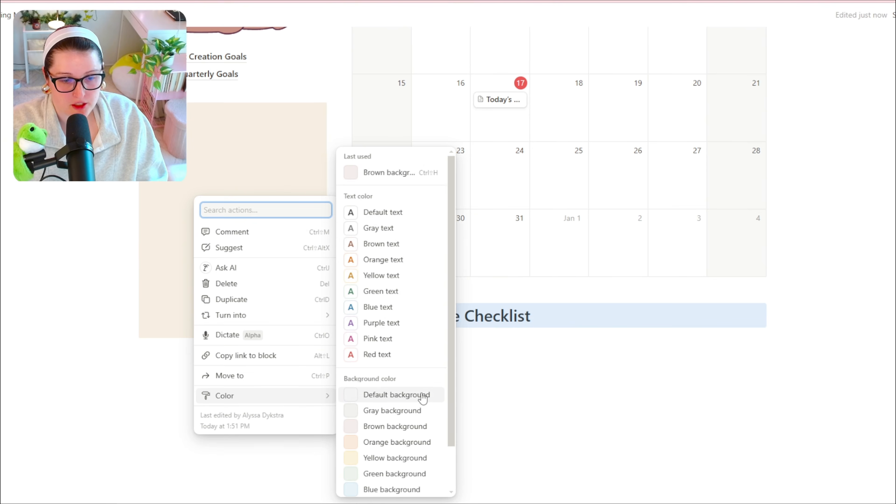
left_click(415, 426)
- Add bullets below the checklist heading: "Read for 20 min", "No more than 1 coffee a day" and "Walk for 30 min a day"
left_click(410, 394)
type("Read fp")
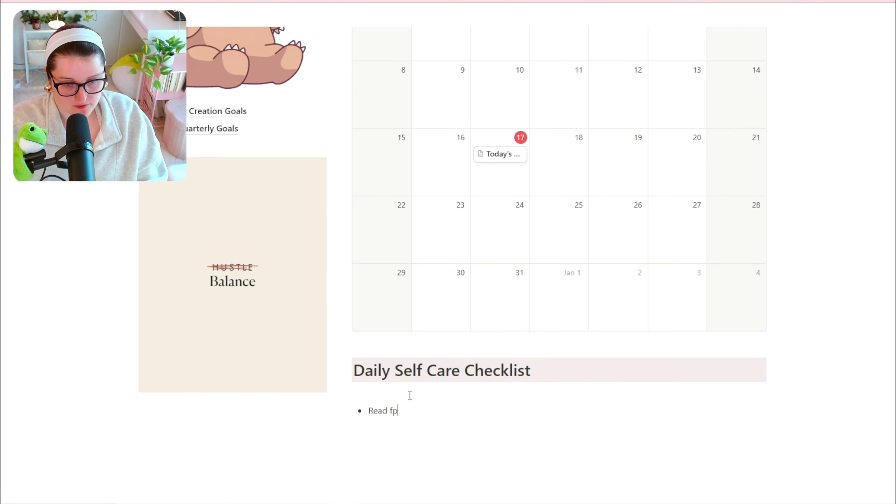
key("BackSpace")
type("or 20 min")
key("Return")
type("no m")
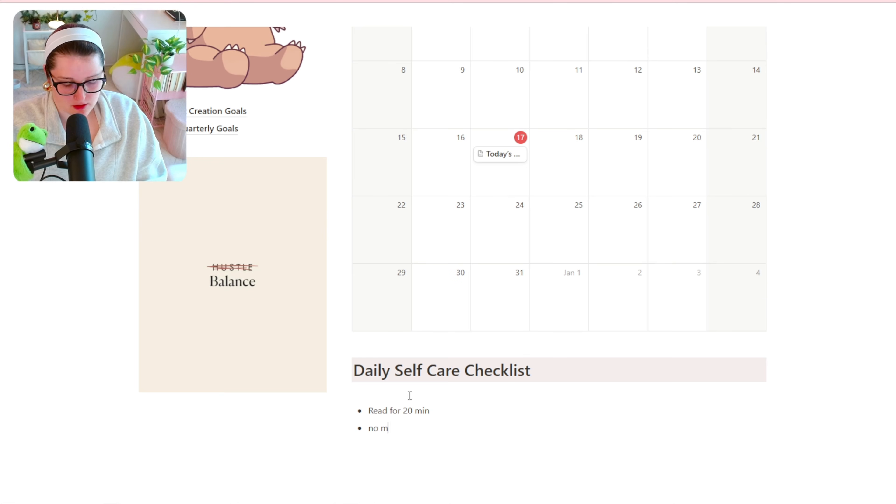
type("ore than 1 coffee a day")
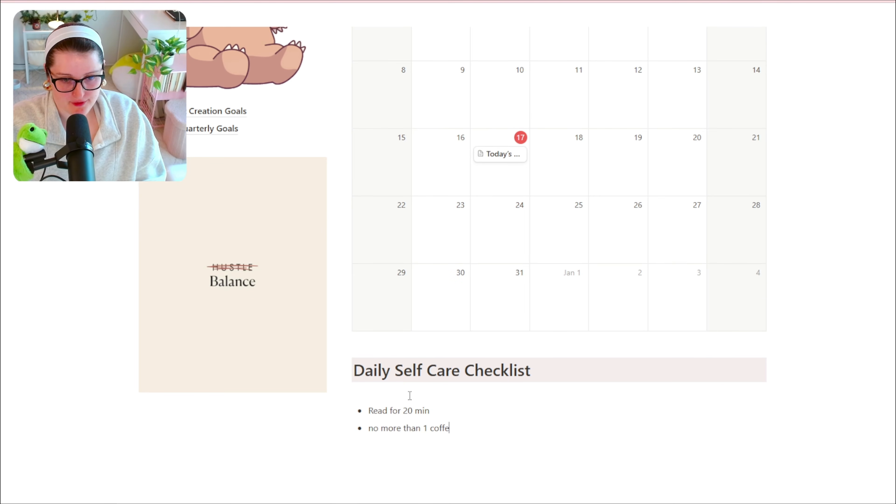
key("Return")
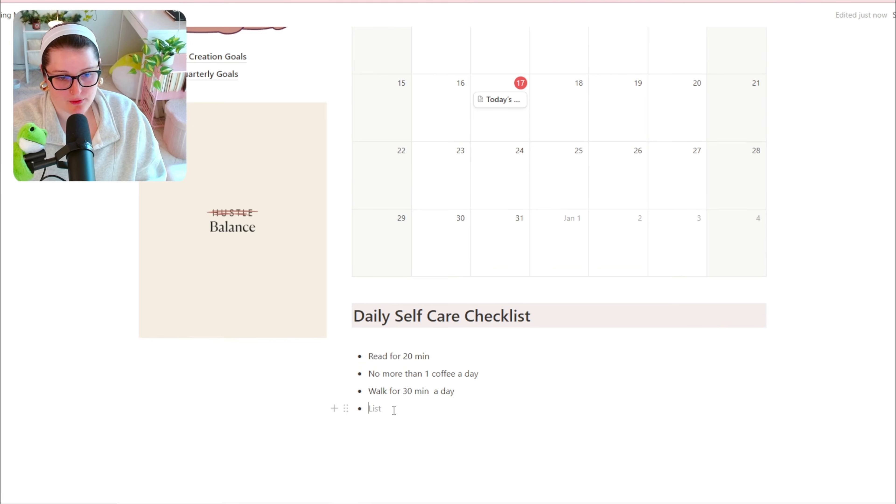
- On the Inspiration / Mood Board page, insert the sweatshirt and flower slippers pictures and arrange them side by side
scroll(398, 418, "down", 2)
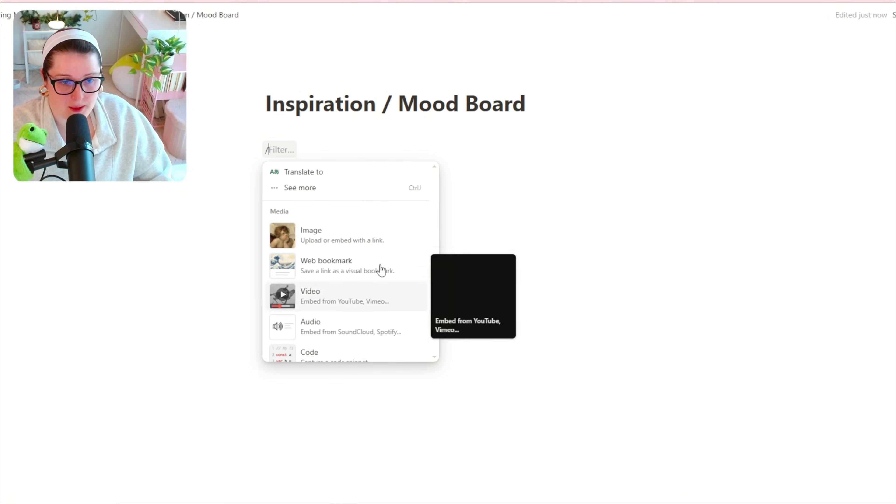
left_click(350, 238)
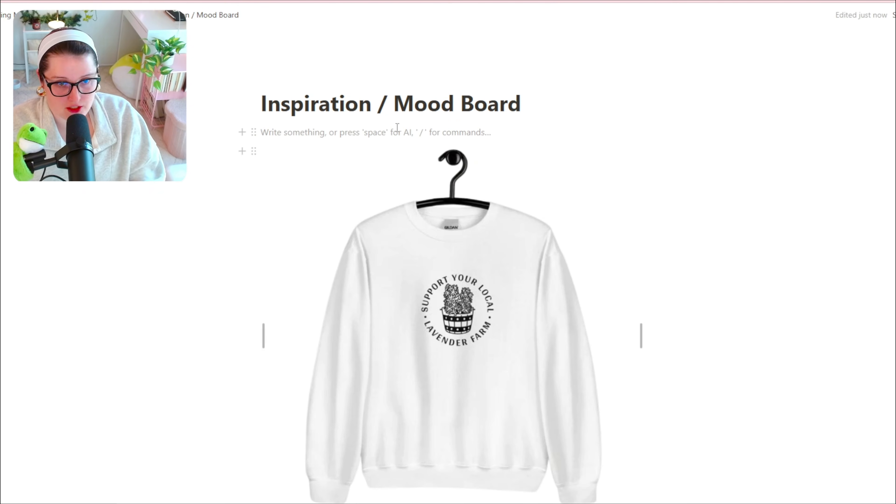
type("/")
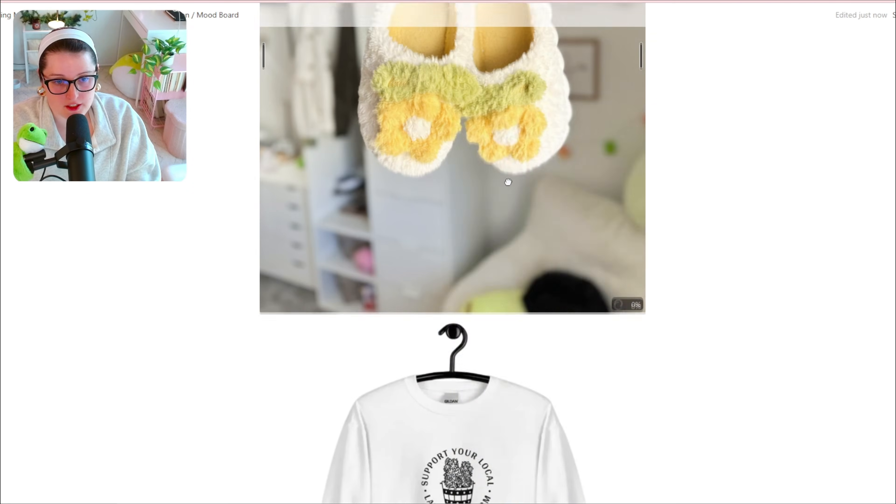
left_click_drag(508, 182, 700, 282)
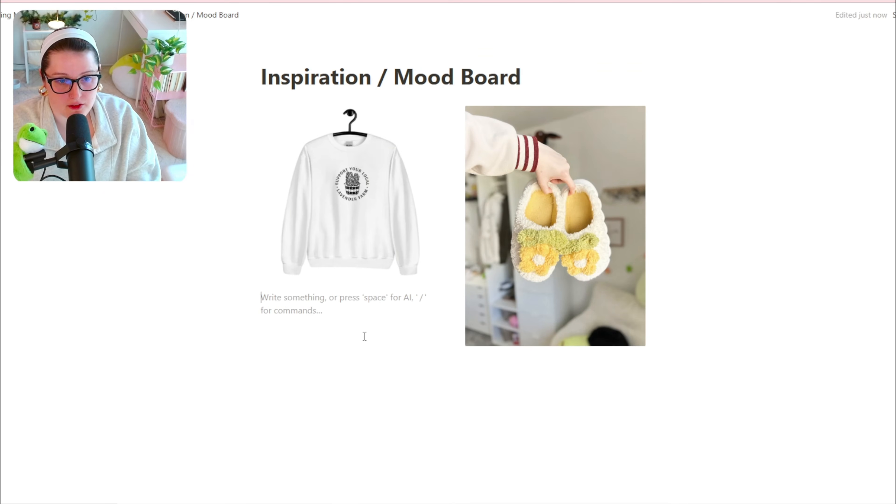
type("/")
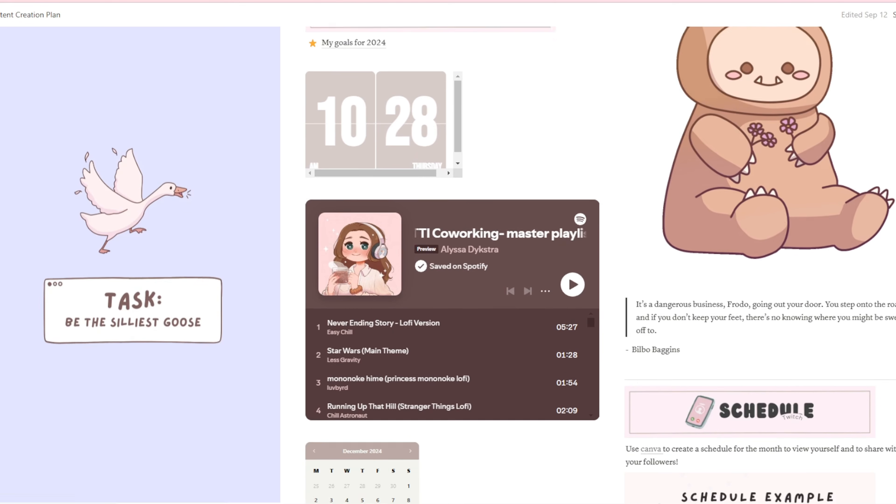
- Look through the Content Creation Plan page's clock, playlist, collabs, to-do, calendar, ideas and schedule sections
scroll(448, 264, "down", 2)
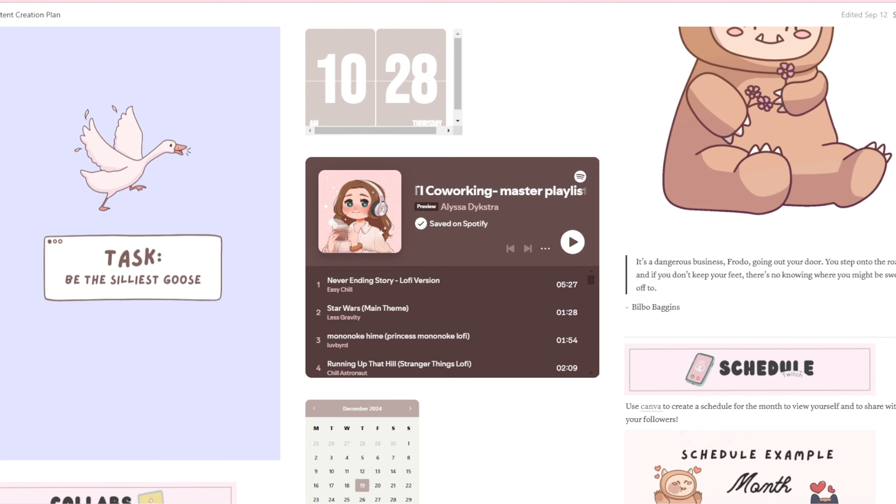
scroll(448, 265, "down", 5)
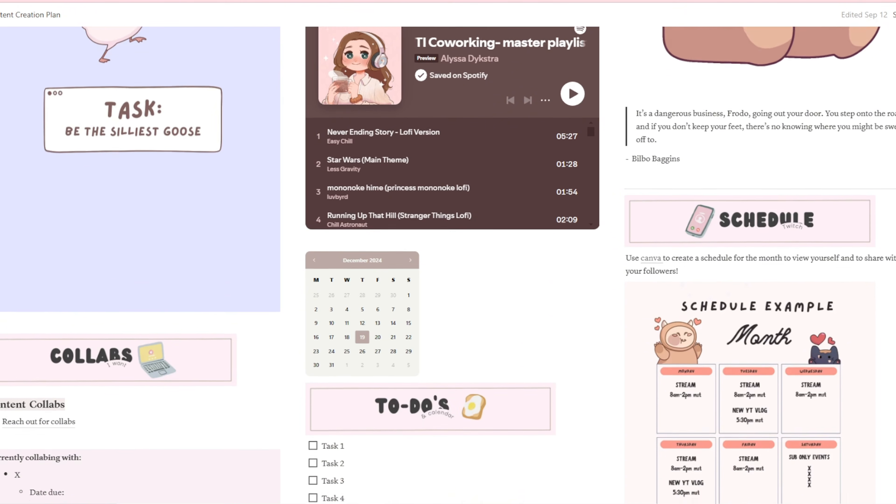
scroll(448, 265, "down", 5)
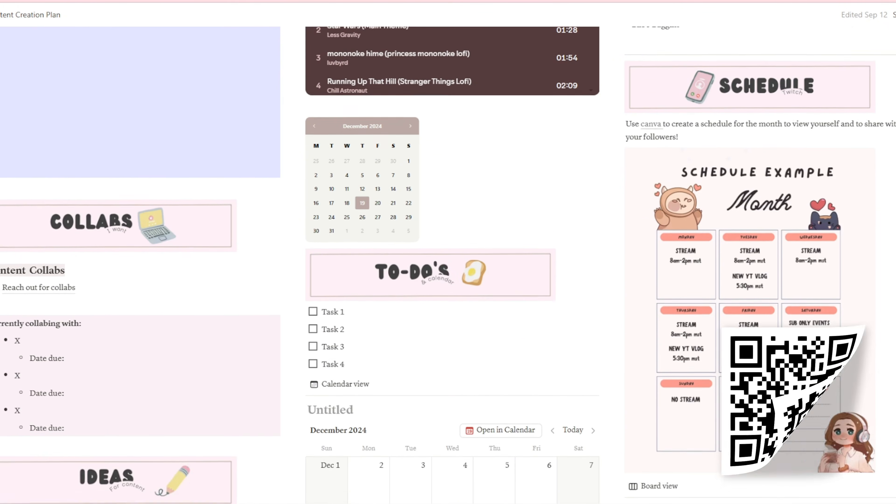
scroll(448, 265, "down", 4)
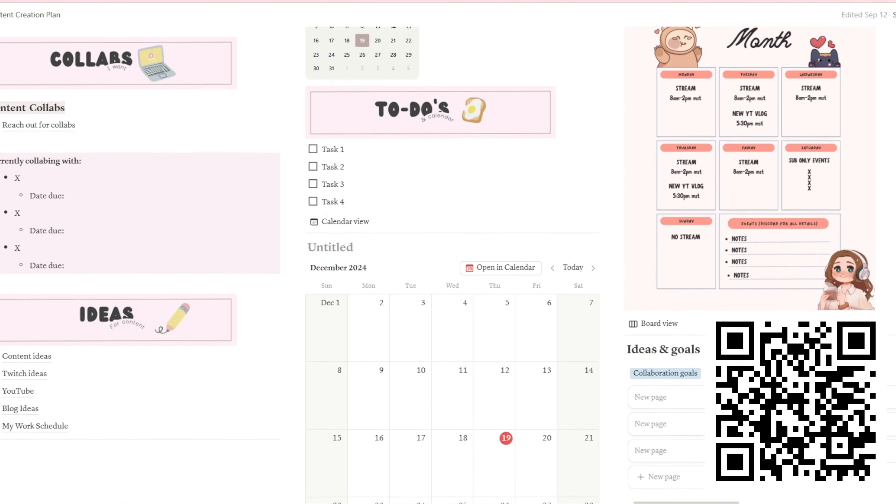